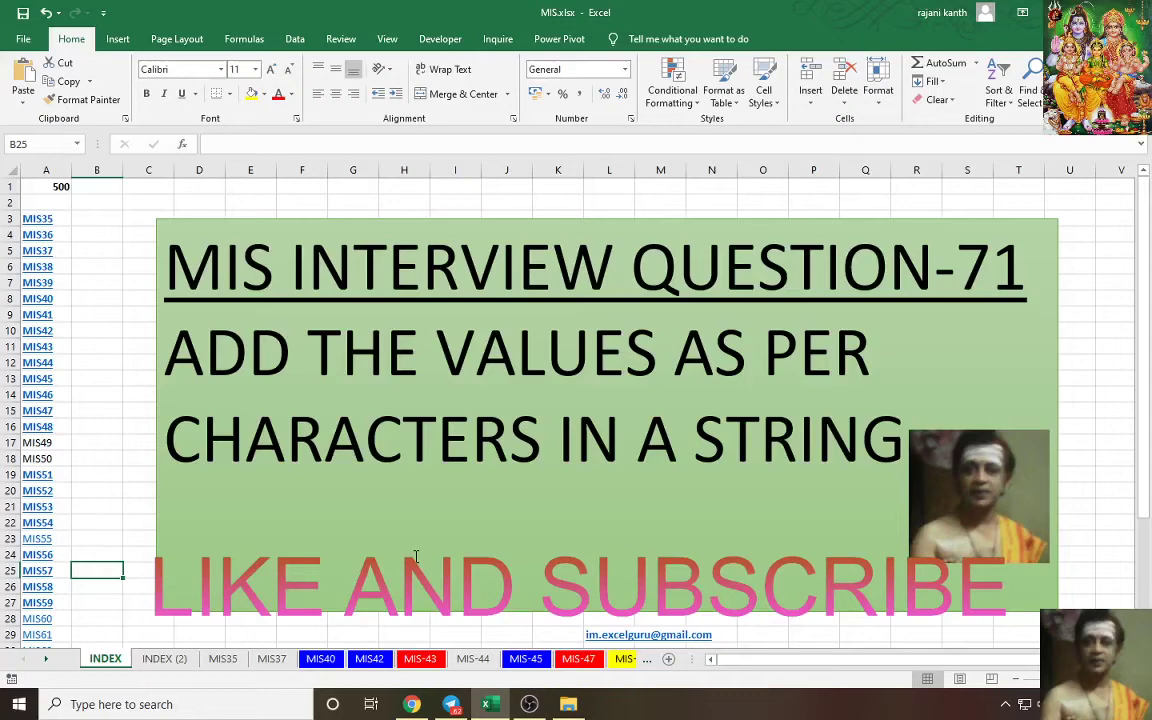
Scroll the INDEX sheet down until the MIS-71 link at row 39 is visible.
click(1007, 705)
click(1007, 705)
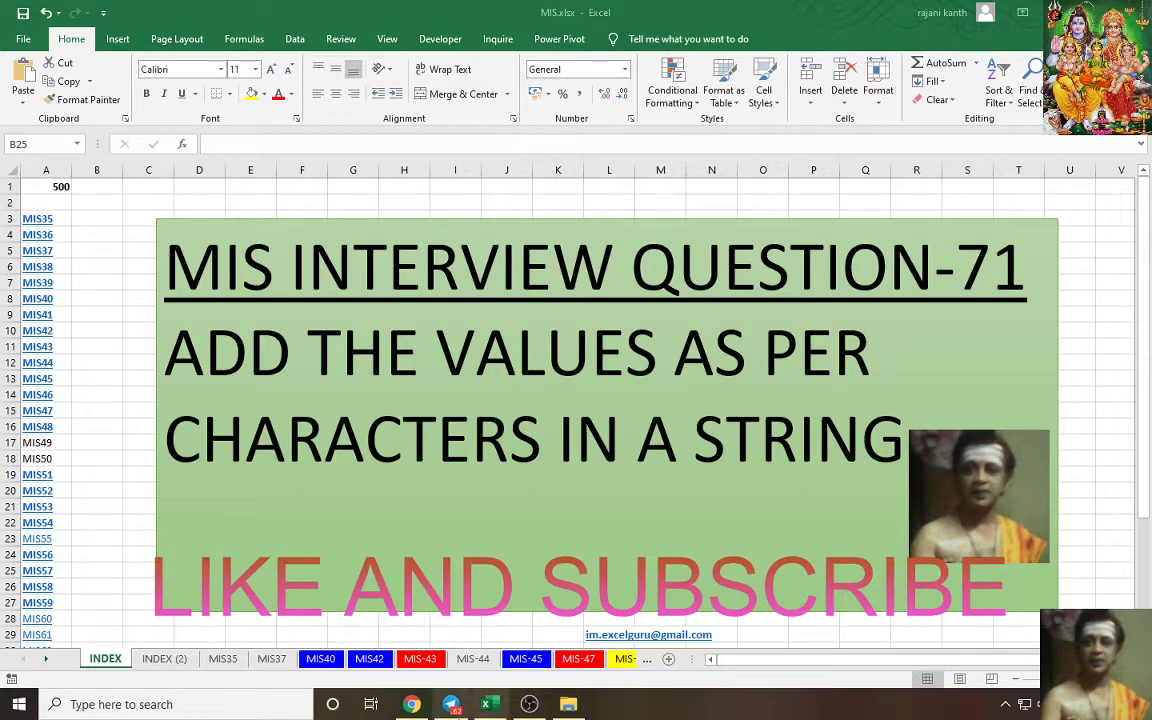
scroll(117, 423, down, 1)
scroll(117, 423, down, 2)
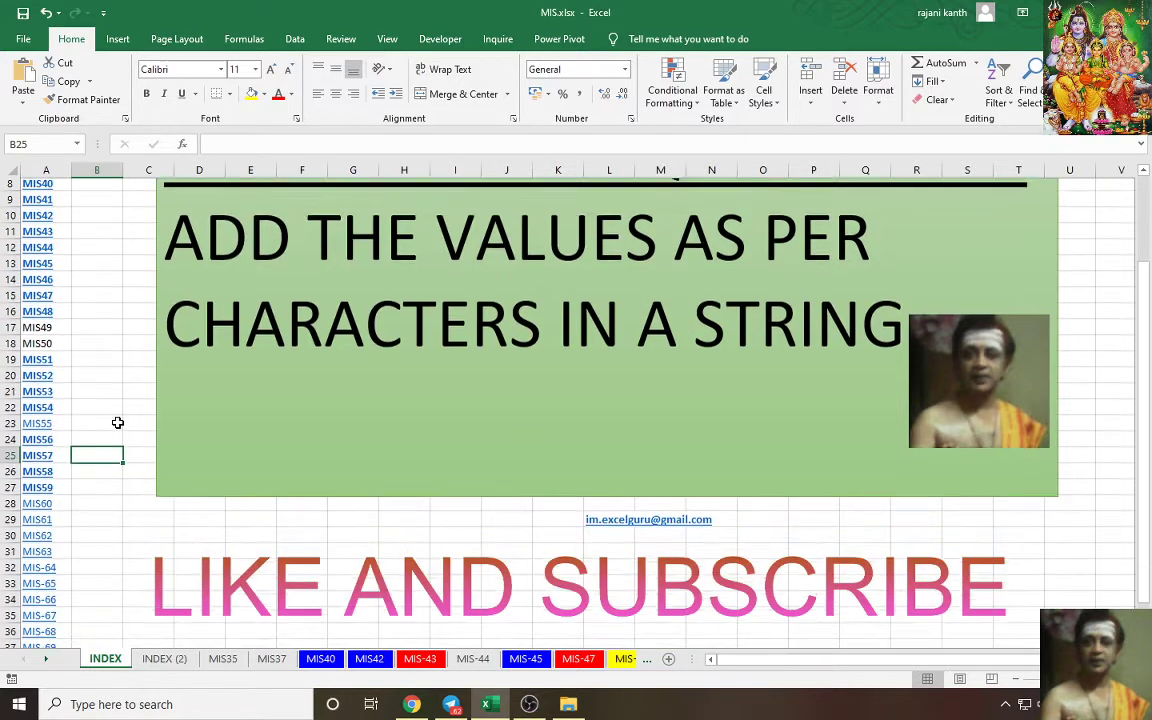
scroll(117, 423, down, 2)
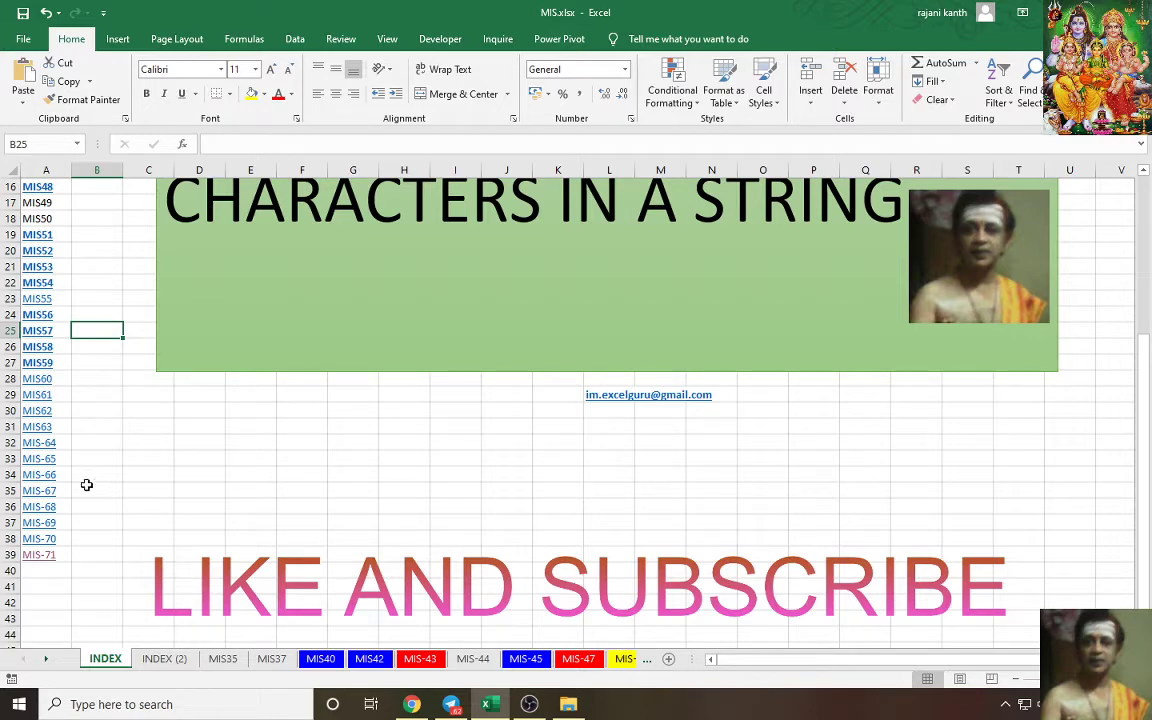
Open mis-71.xlsx via the MIS-71 link, inspect D3's worked-example formula, and select F3.
click(45, 555)
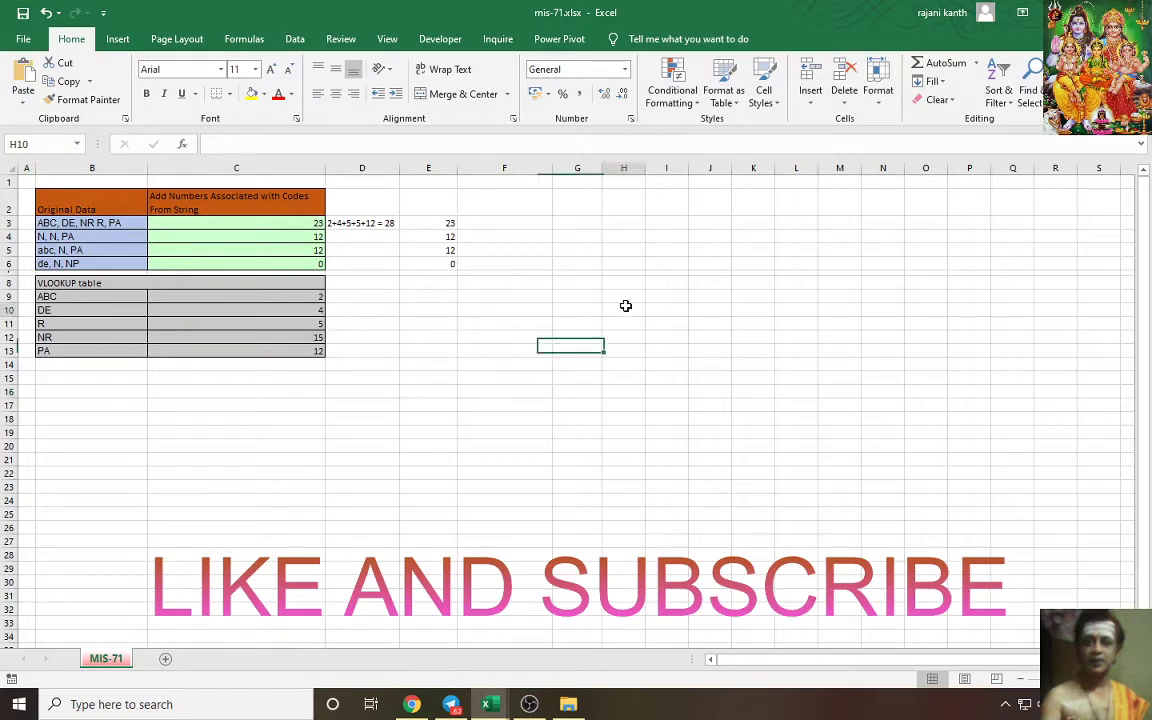
click(520, 405)
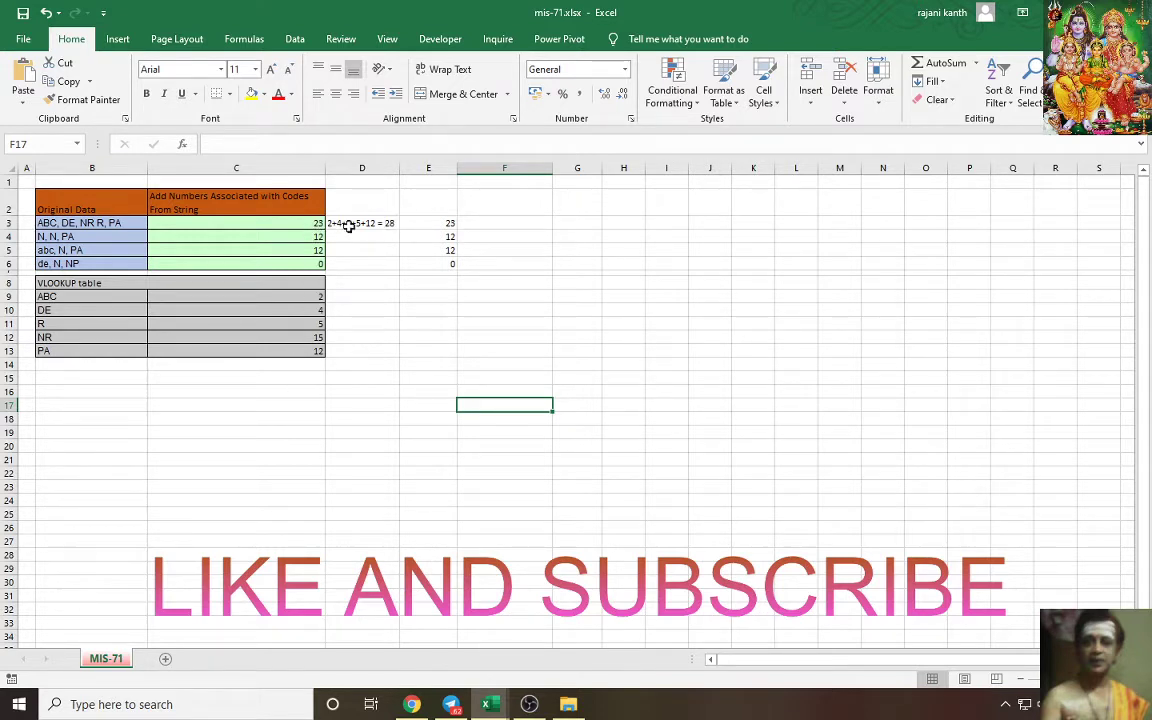
click(346, 222)
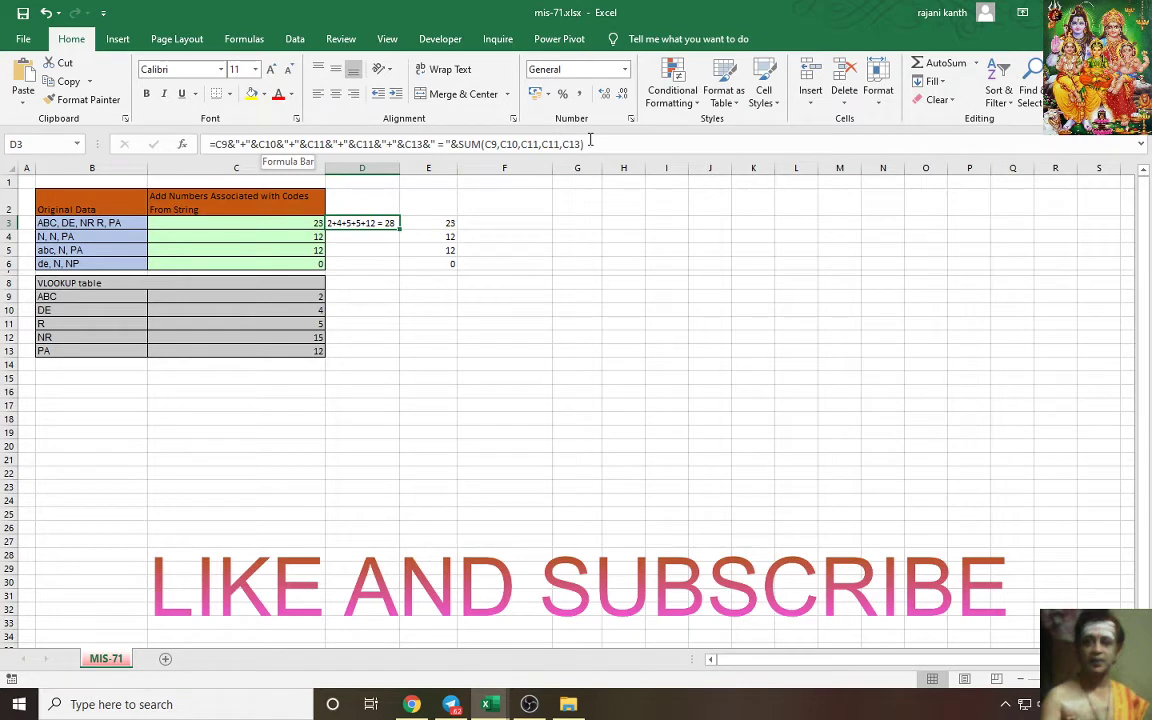
click(512, 225)
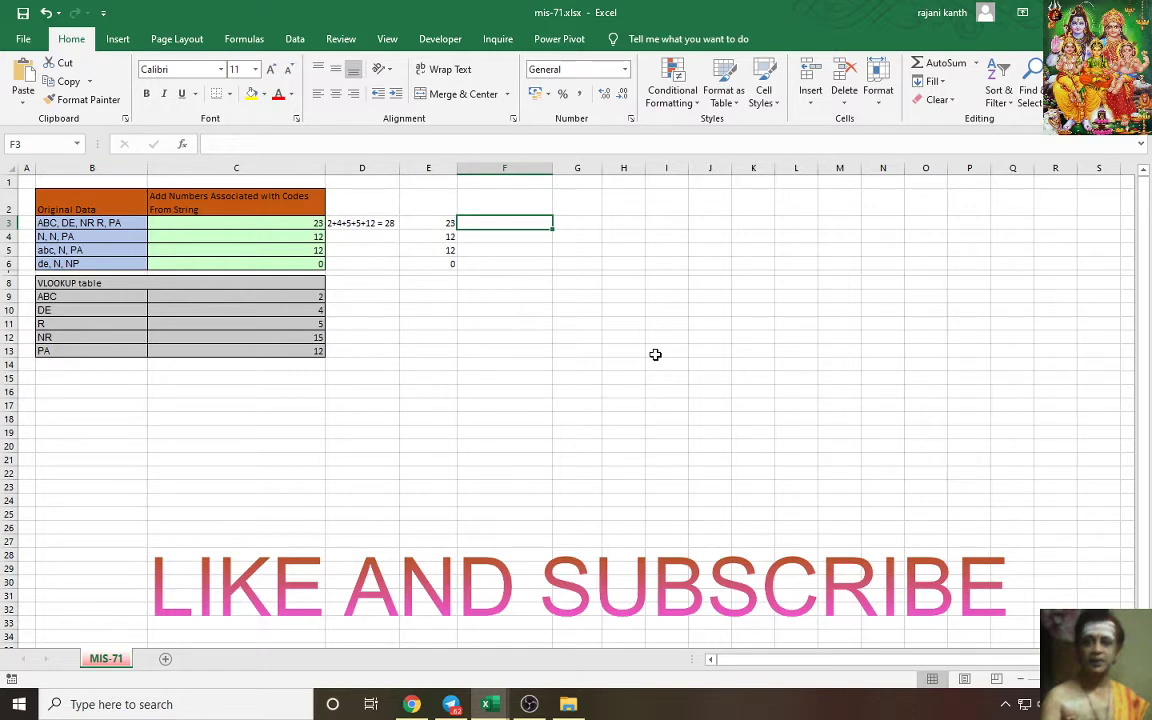
Enter =LEN(B3&",") in F3 and evaluate it with F9 to confirm 18.
text(=LEN)
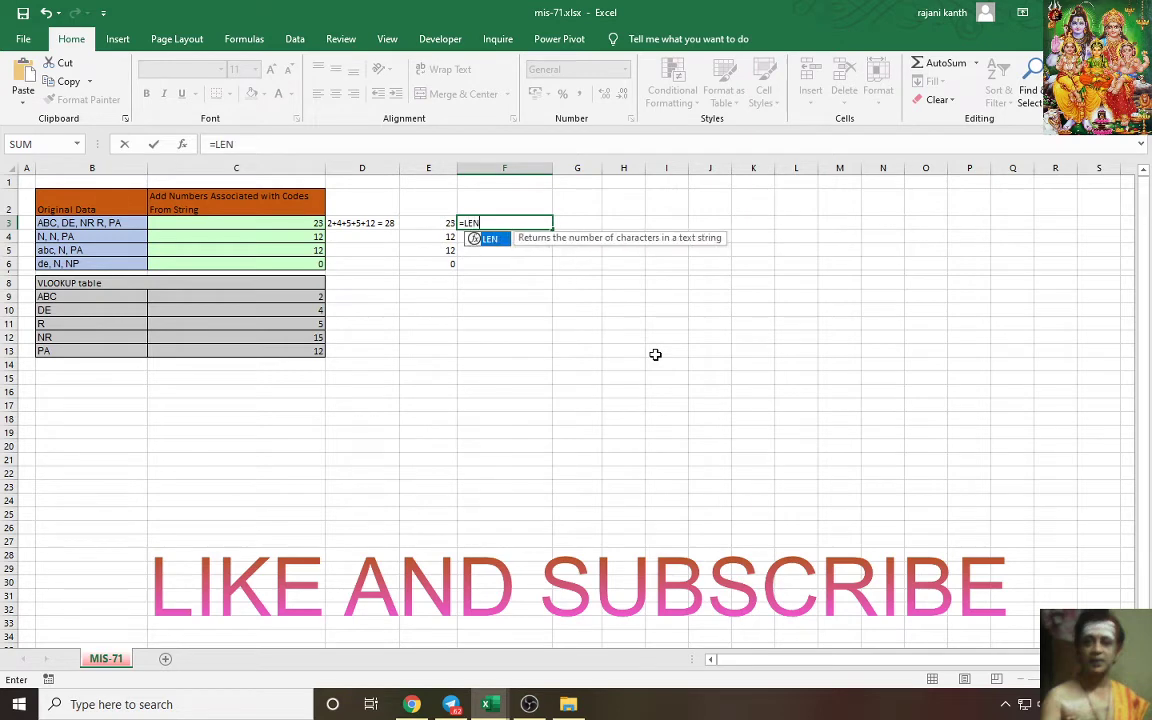
text(()
key(Left)
key(Left)
key(Left)
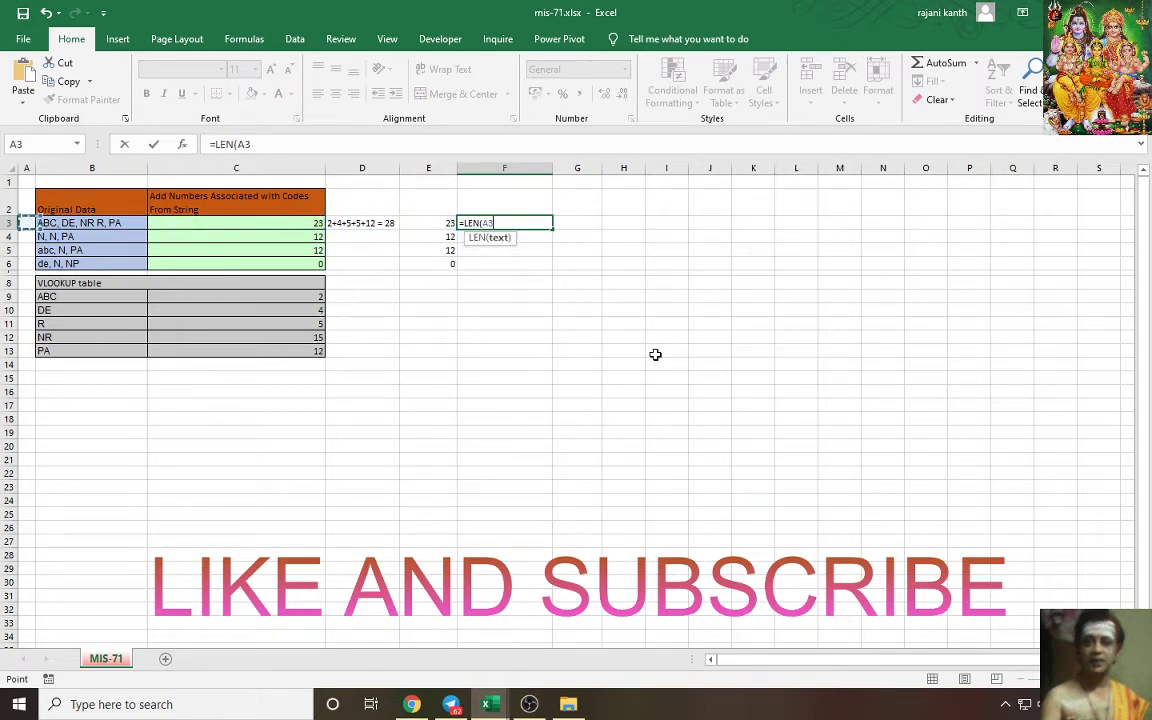
key(Left)
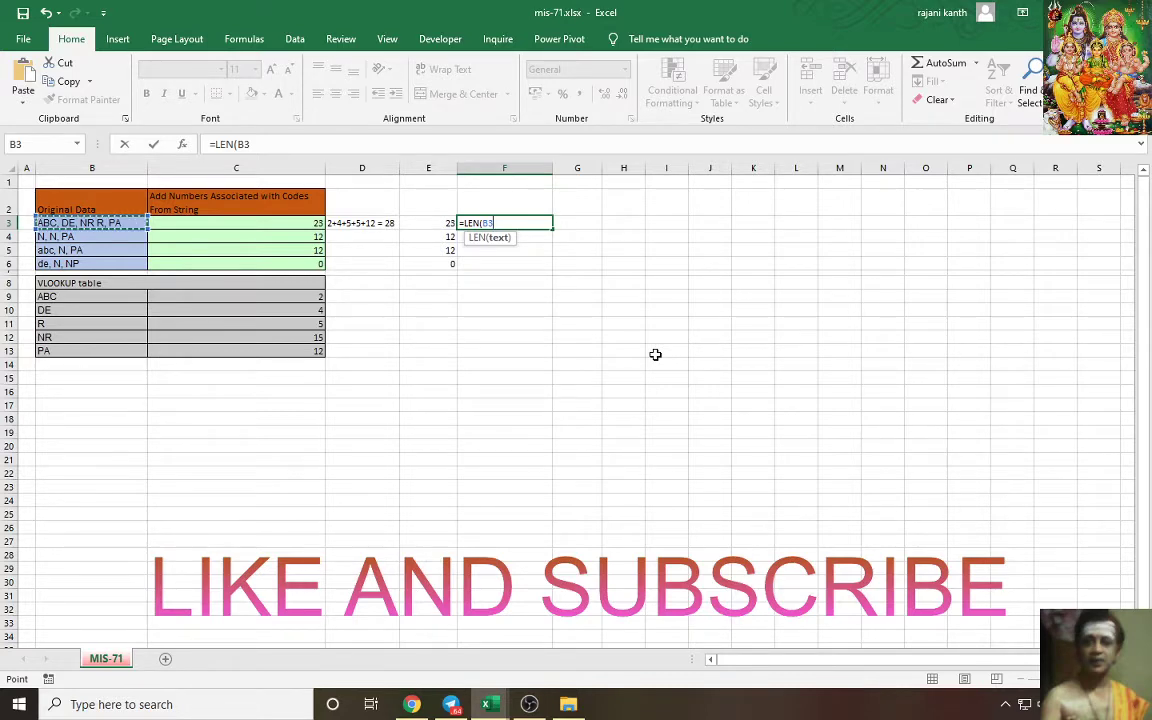
text(&)
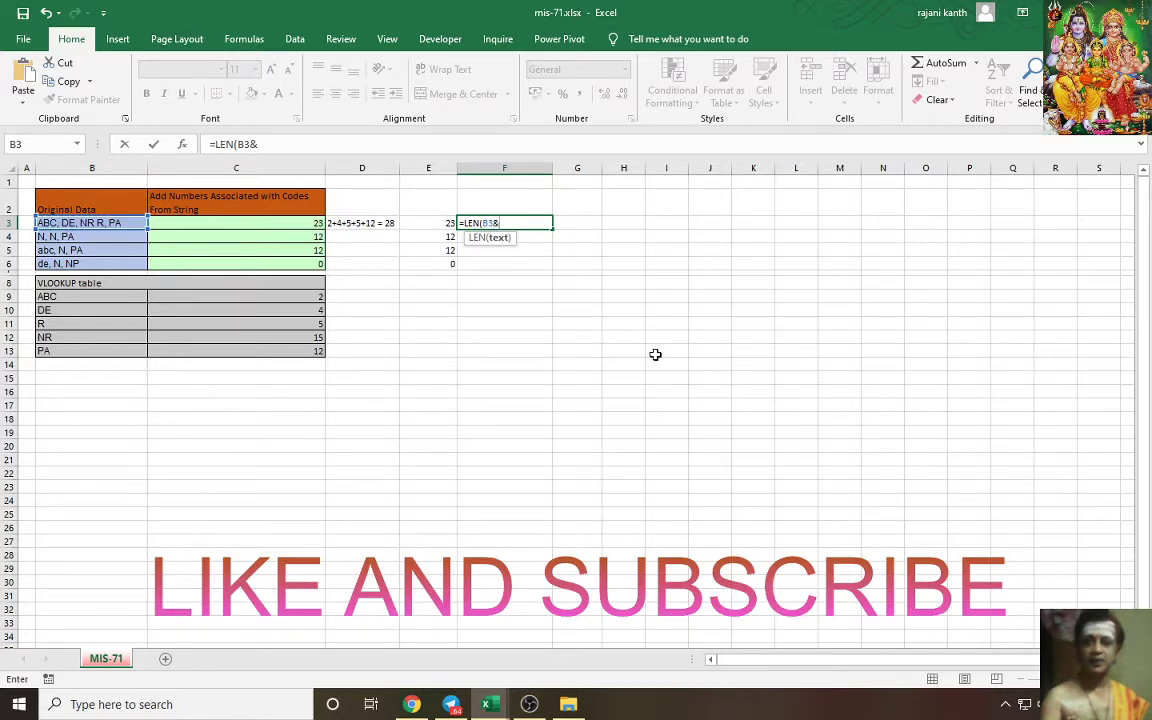
text(",")
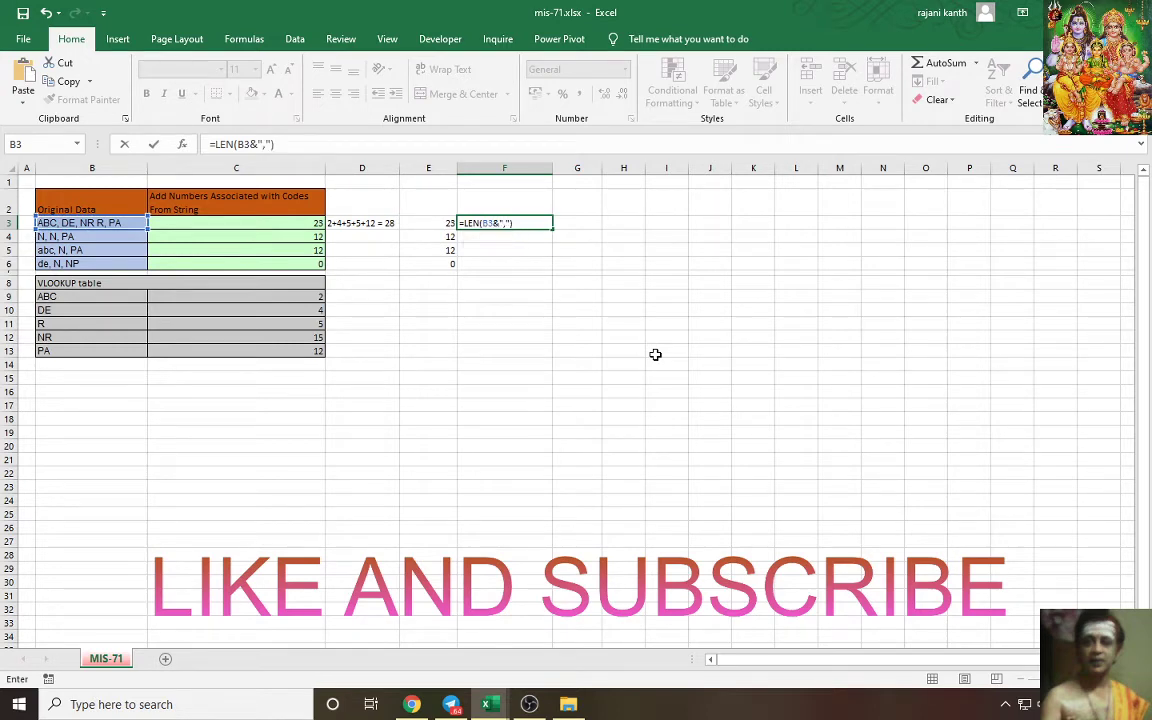
key(F9)
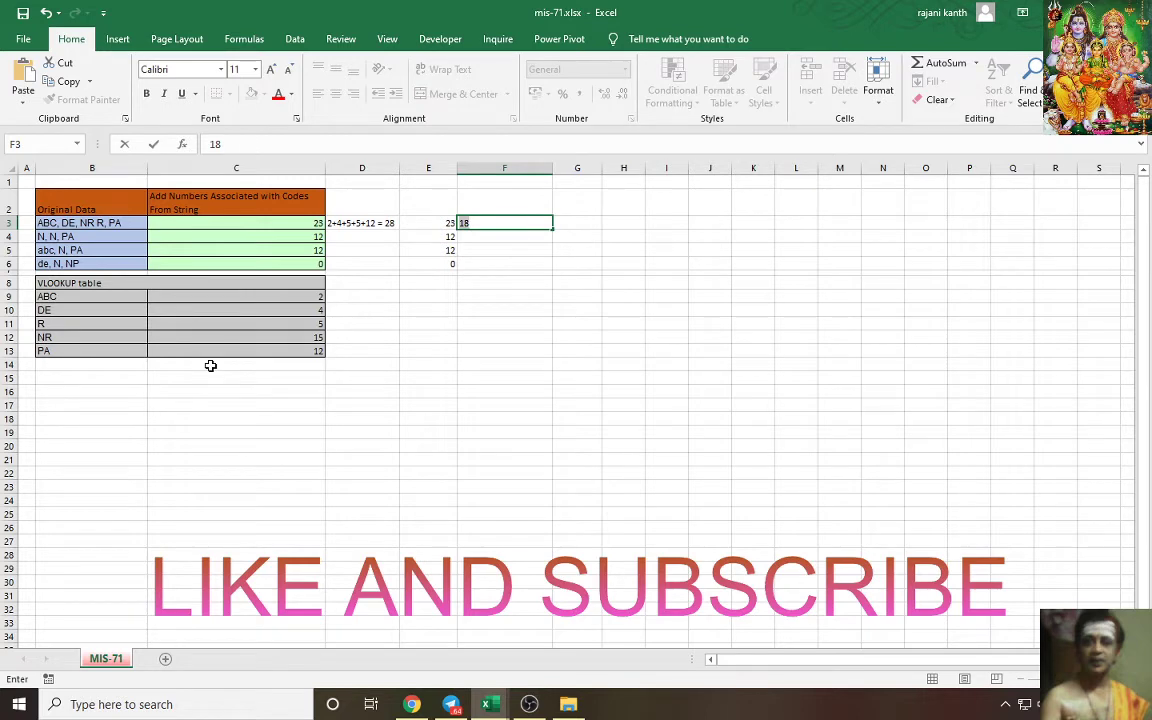
Restore the formula and append -LEN(SUBSTITUTE(B3&",",$B$9:$B$13,"")) to F3.
key(ctrl+z)
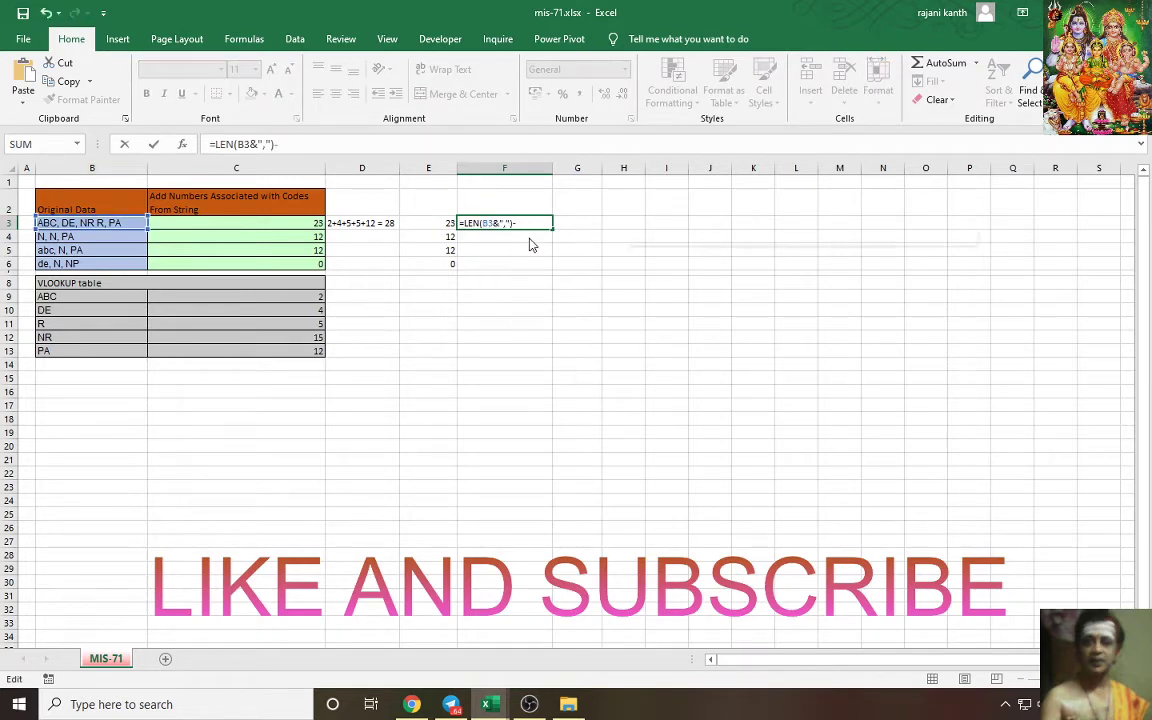
text(-LEN()
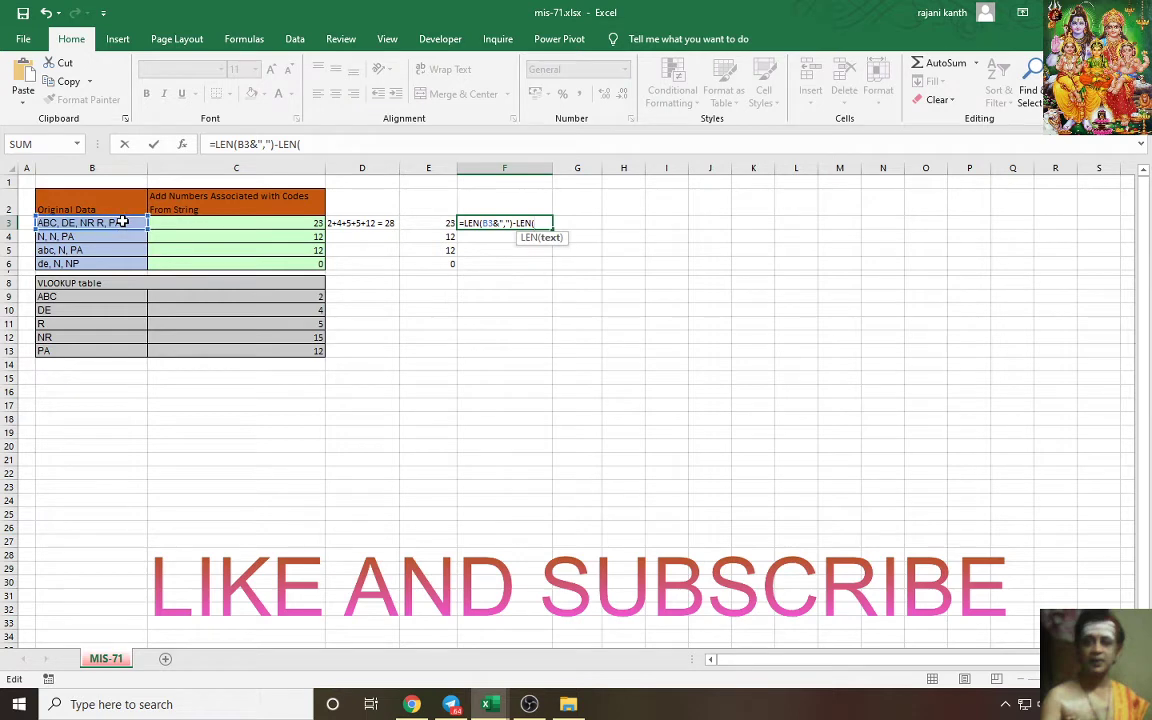
text(SUB)
key(Tab)
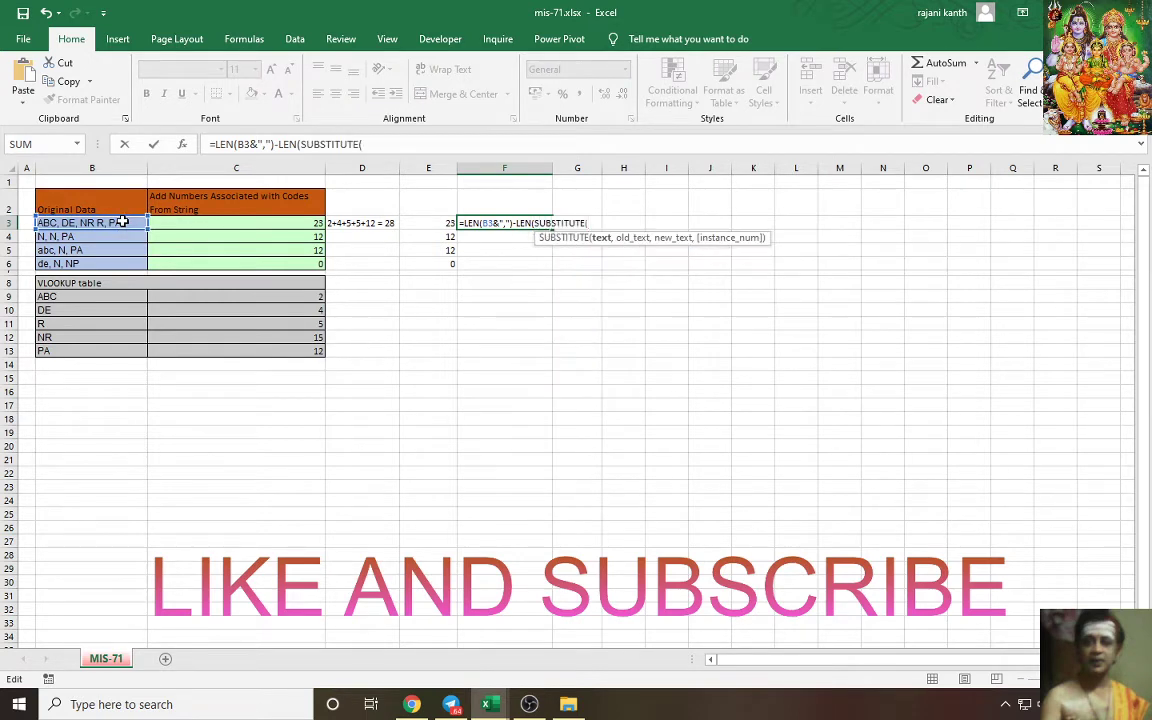
click(122, 221)
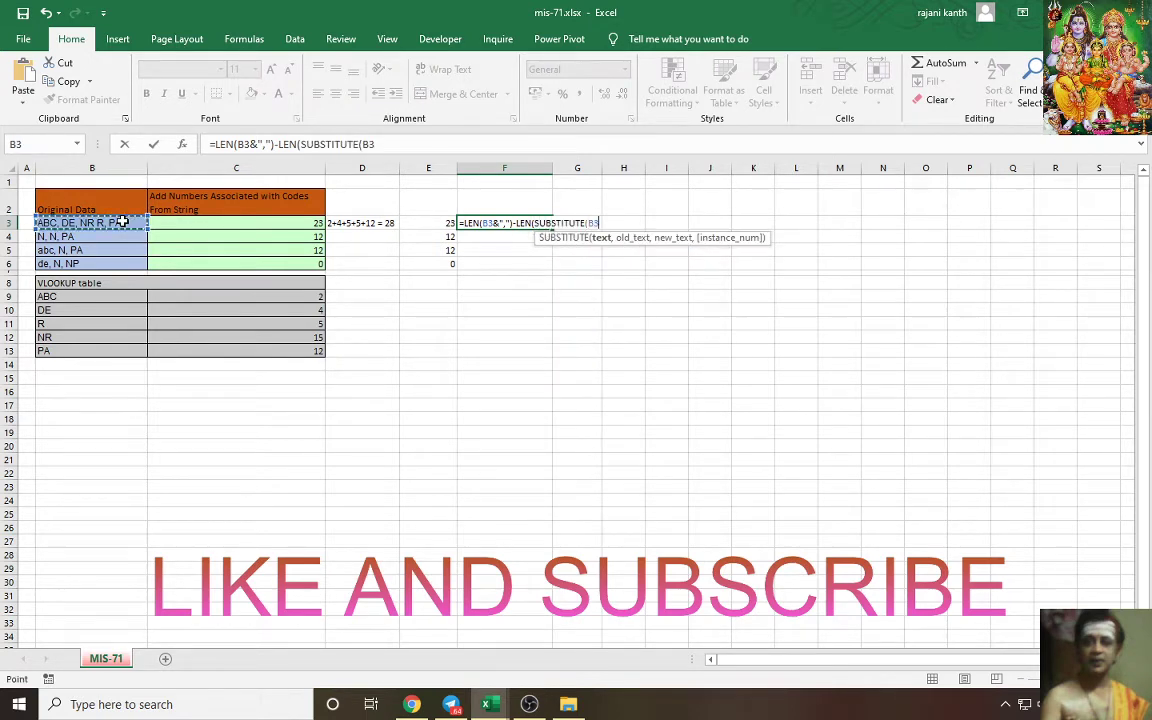
text(&)
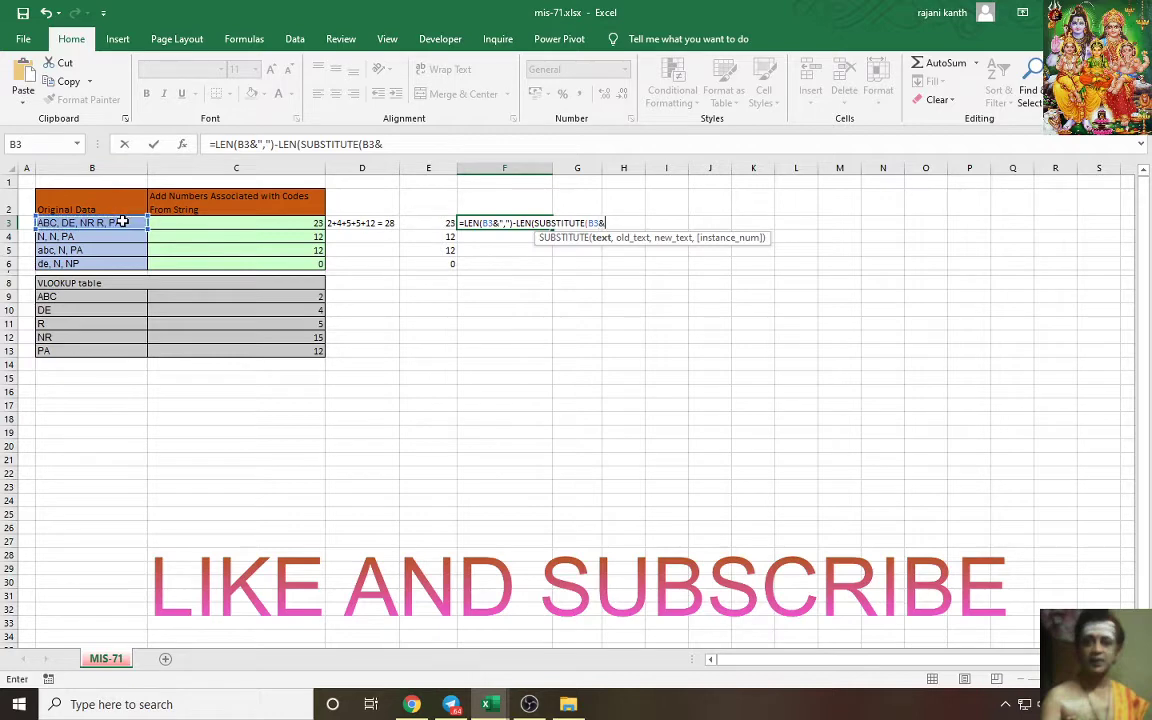
text(",)
text(")
text(,)
drag(78, 297, 75, 350)
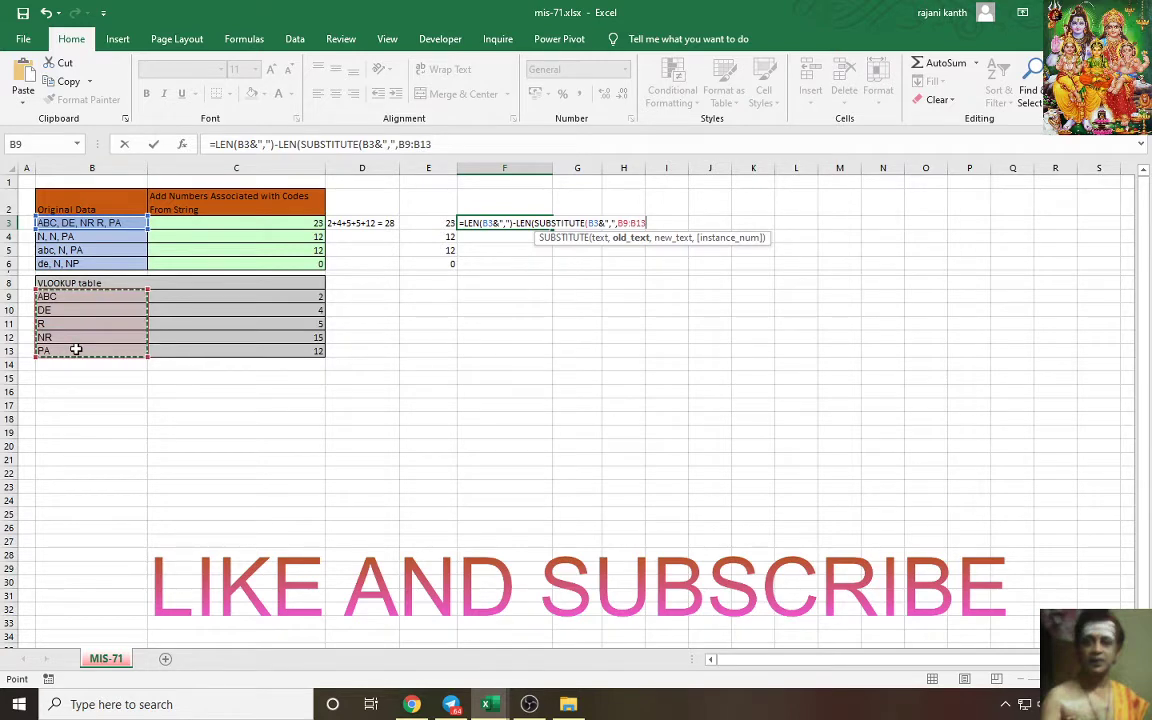
key(F4)
text($B$13,)
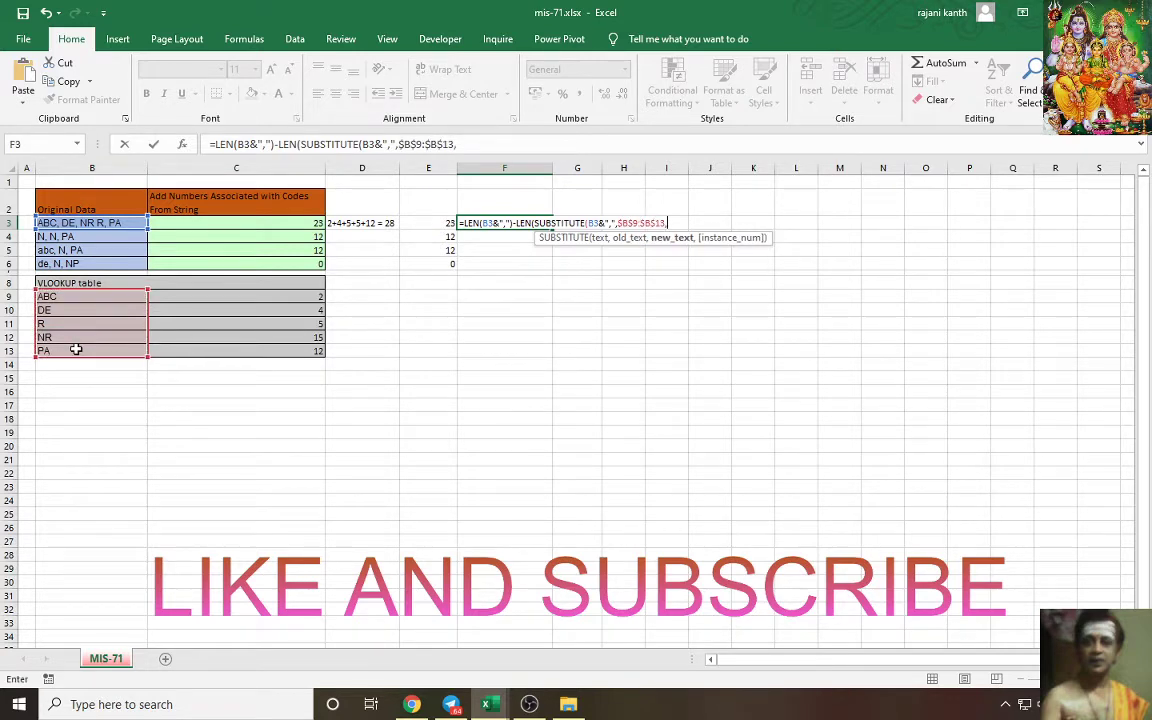
text(""))
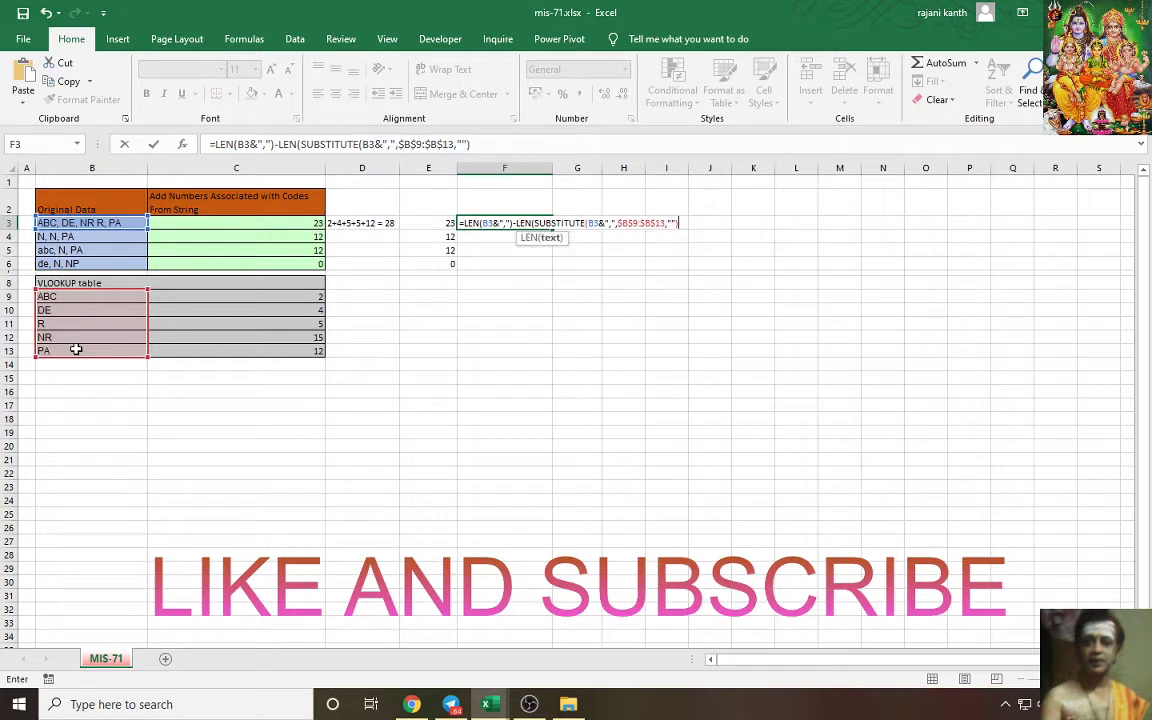
text())
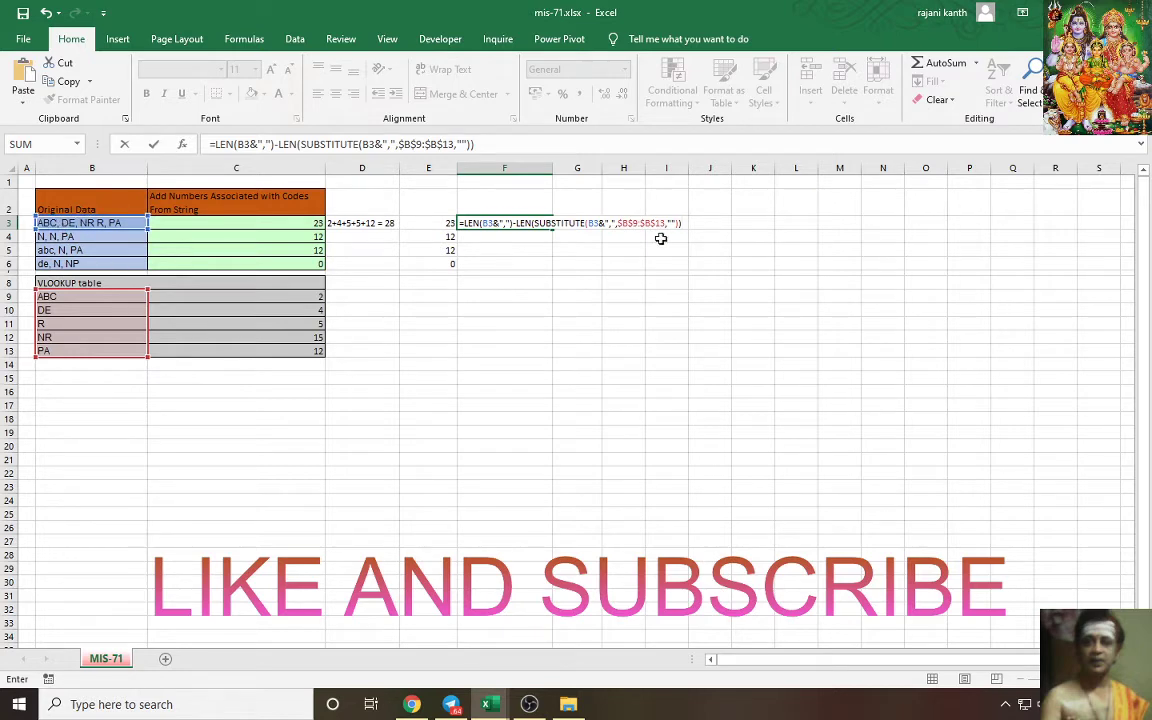
drag(686, 223, 425, 223)
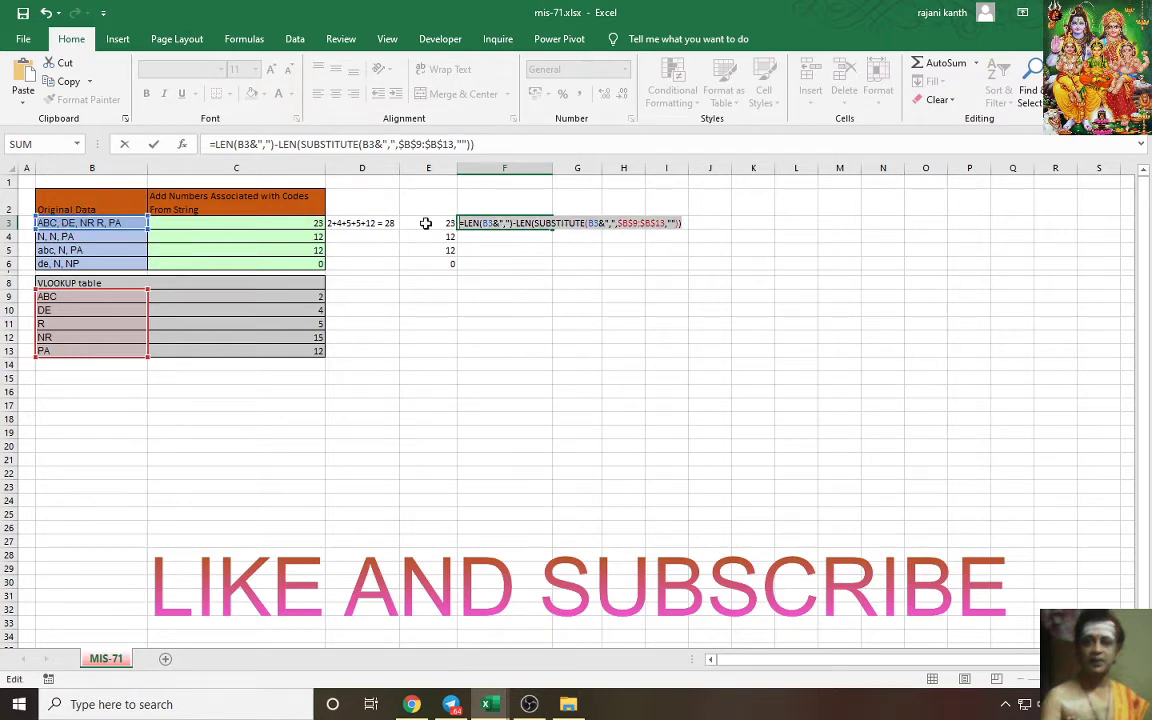
Evaluate the formula to {3;2;2;2;2}, then replace LEN(B3&",") with 18.
key(F9)
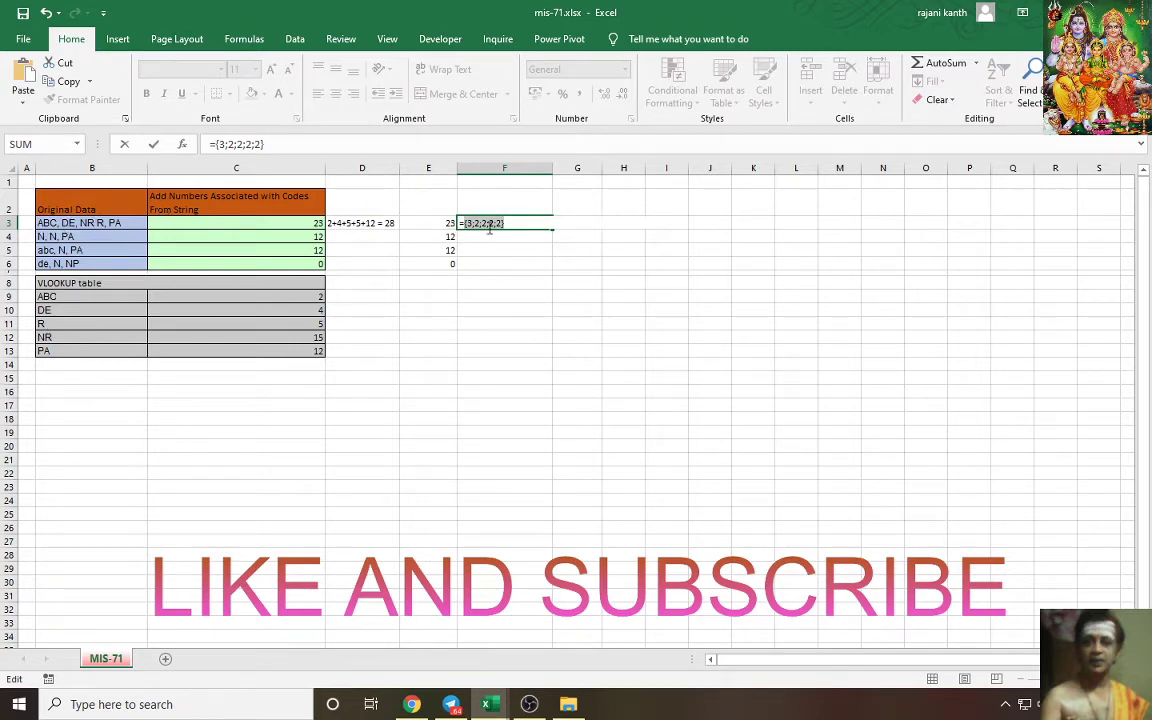
key(ctrl+z)
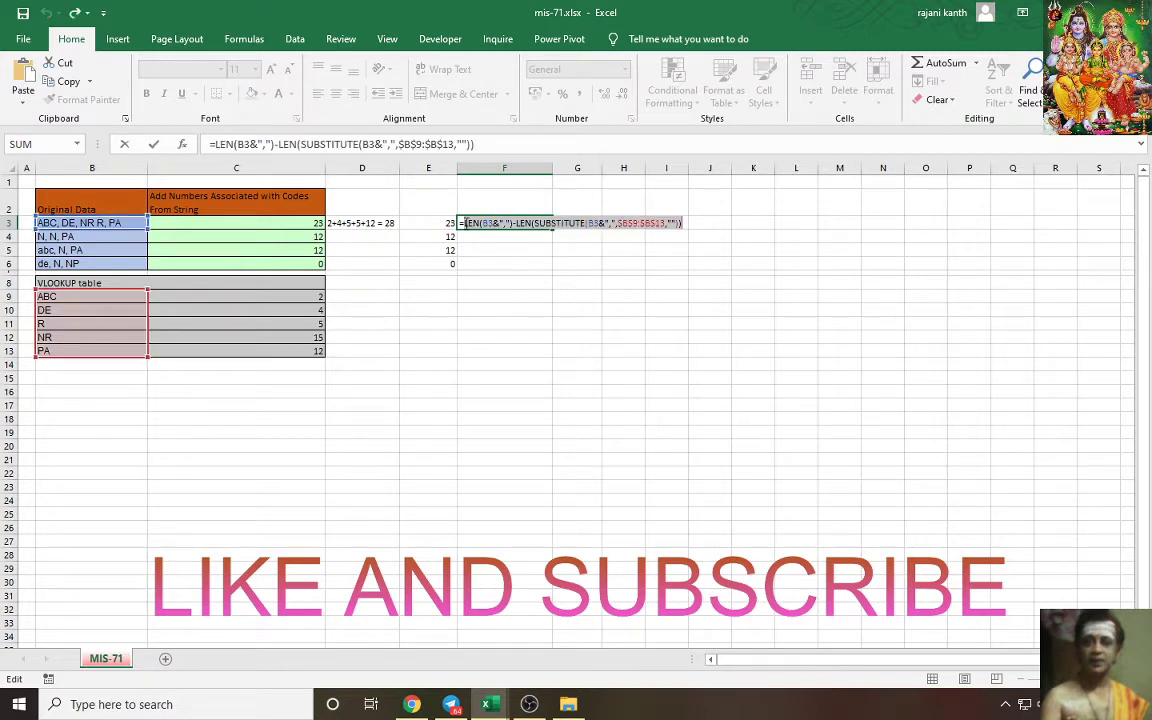
drag(463, 223, 494, 224)
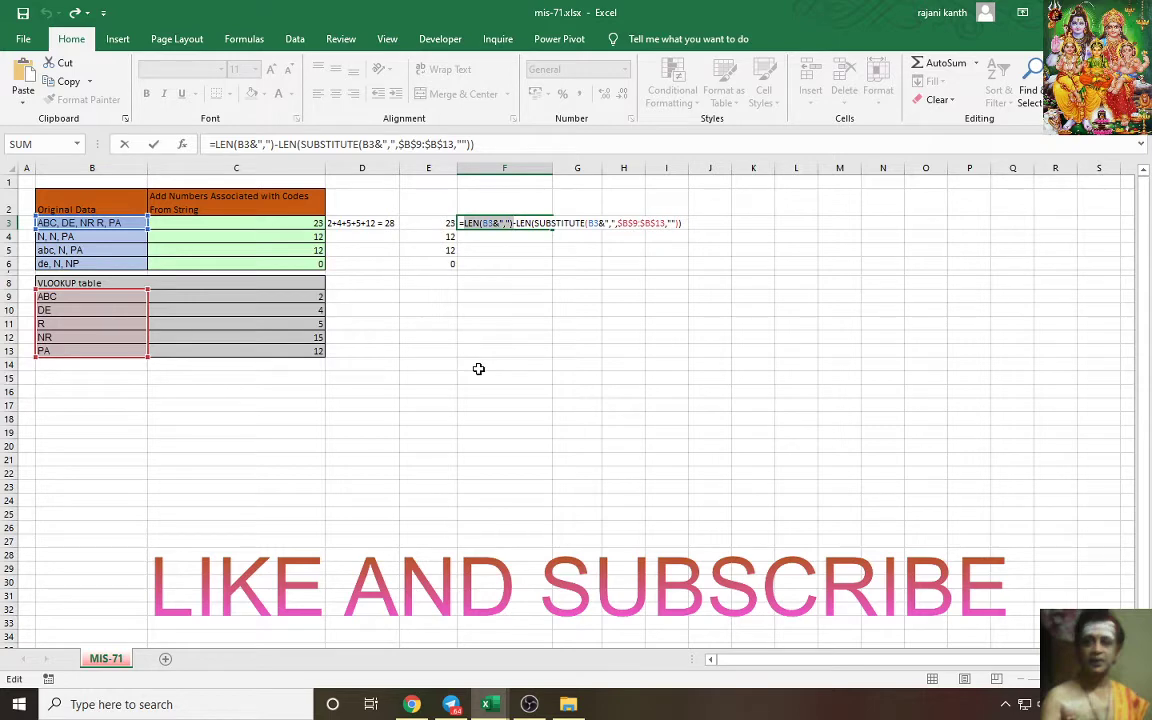
text(18)
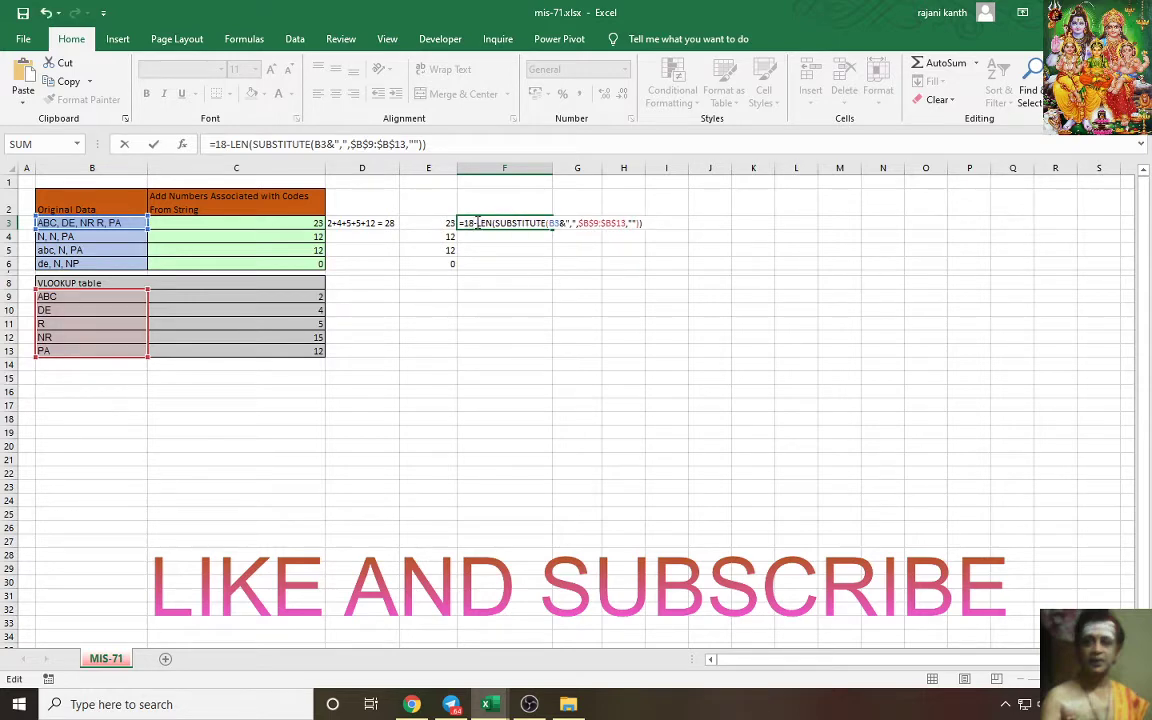
Evaluate the LEN(SUBSTITUTE(...)) part to {15;16;16;16;16} and preview its B3&"," argument.
drag(477, 223, 681, 222)
key(F9)
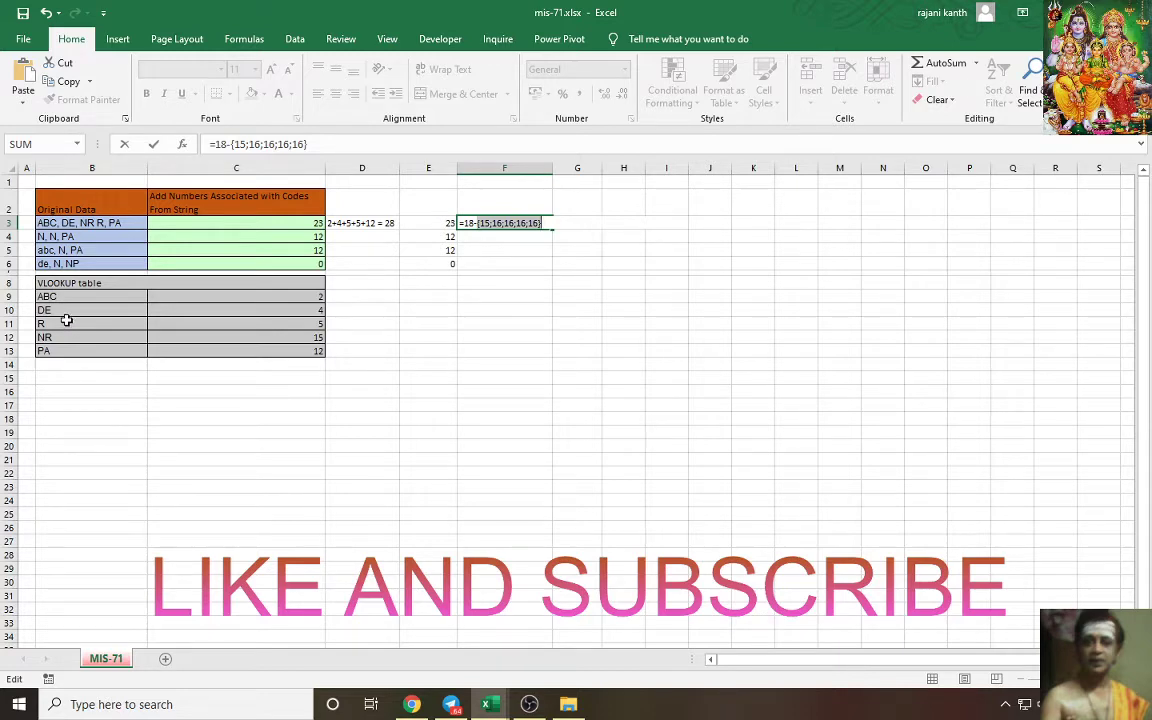
key(ctrl+z)
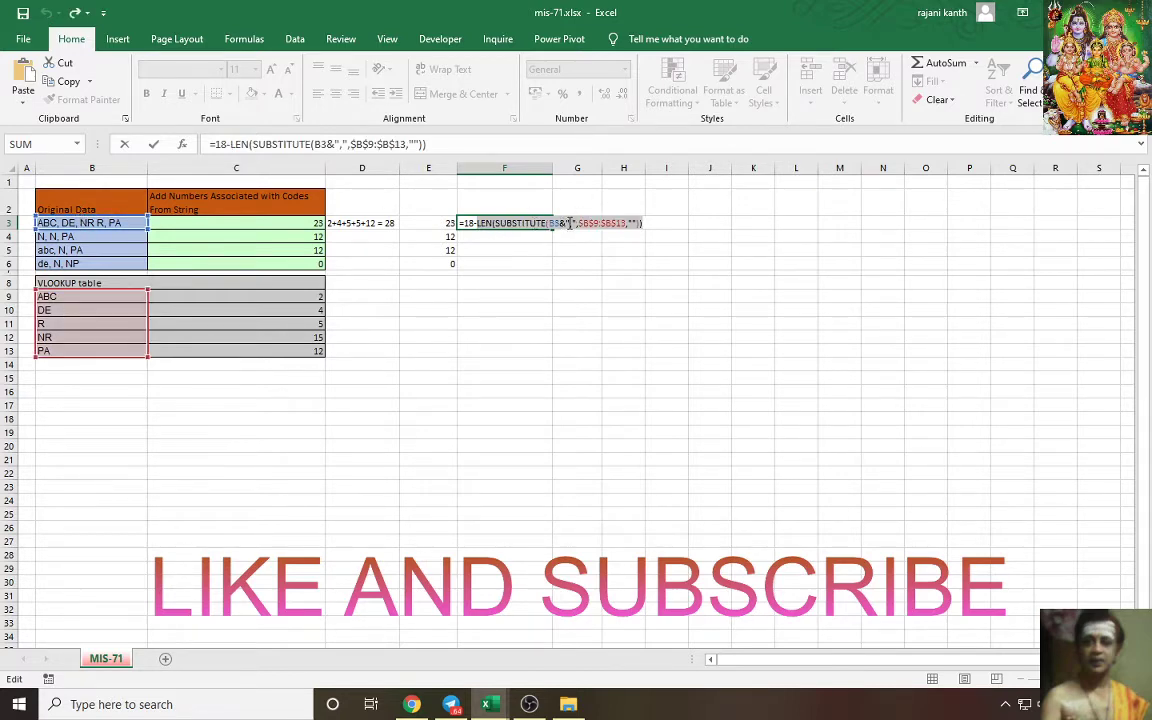
drag(549, 223, 570, 223)
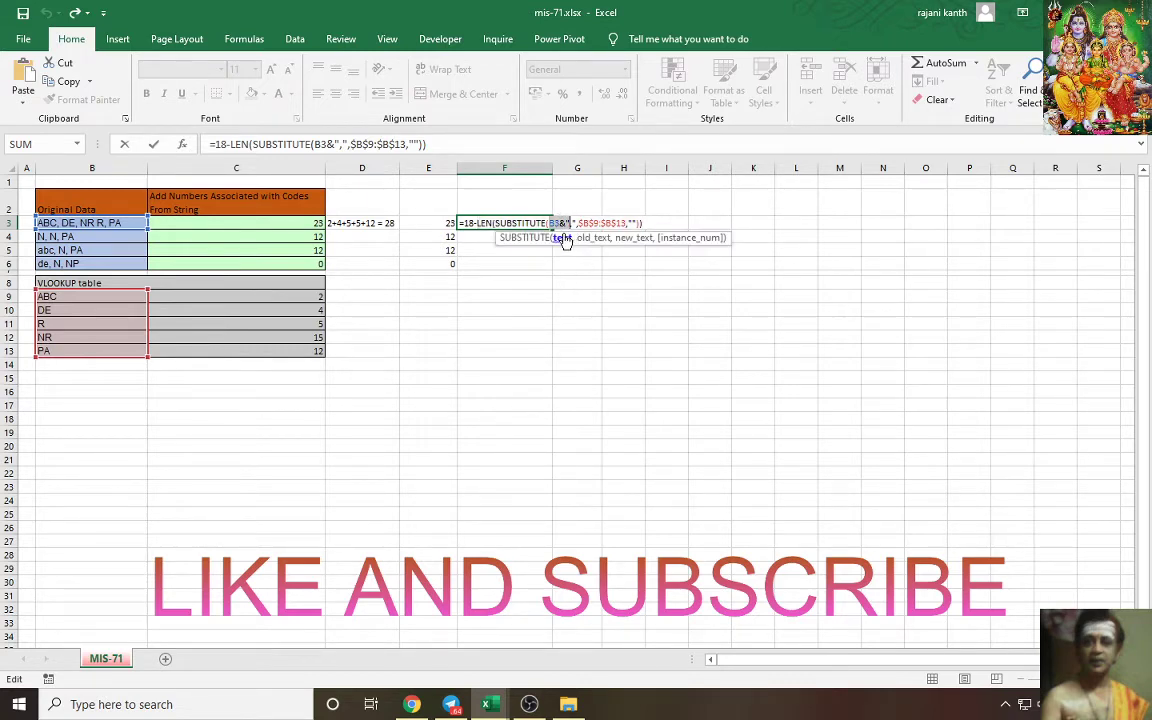
click(564, 240)
key(F9)
key(ctrl+z)
click(472, 222)
key(F9)
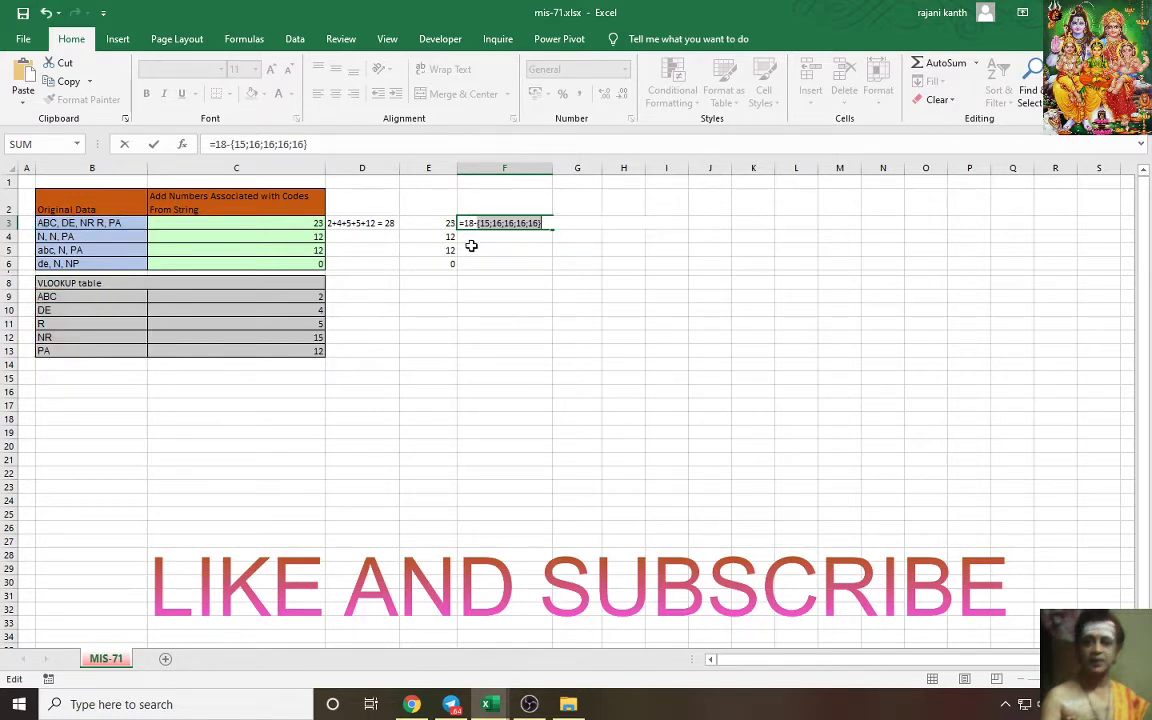
key(ctrl+z)
Replace the hard-coded 18 with LEN(B3&",") in F3's formula.
key(BackSpace)
key(BackSpace)
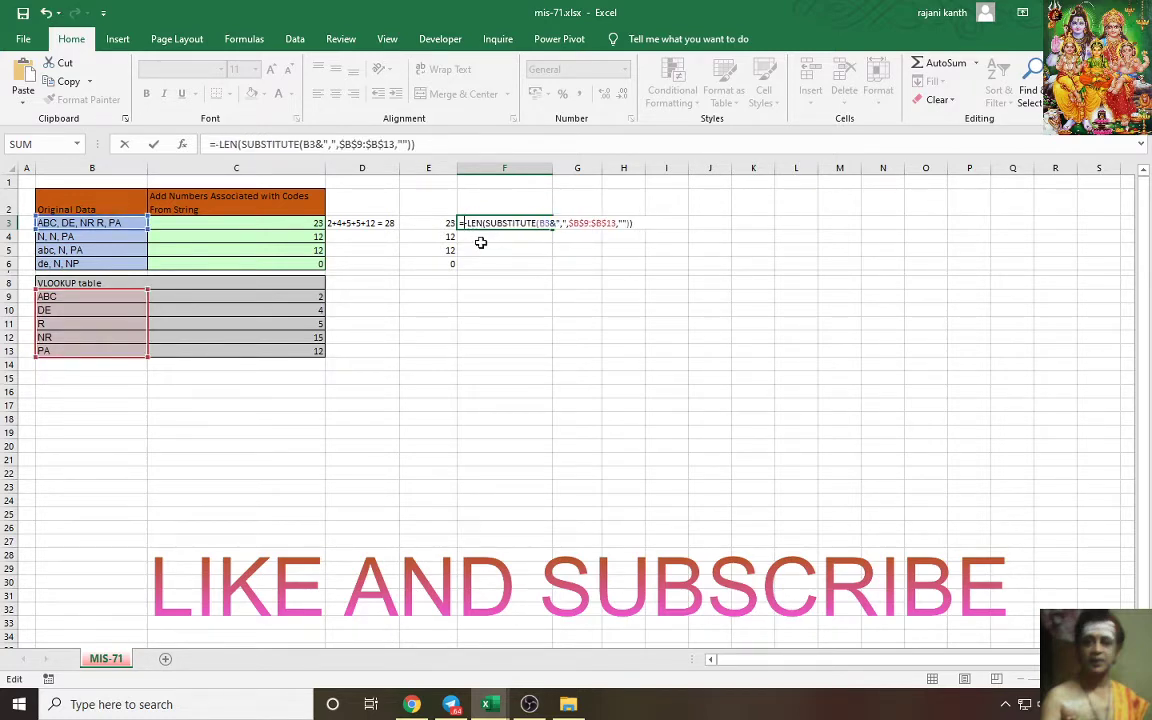
text(LEN()
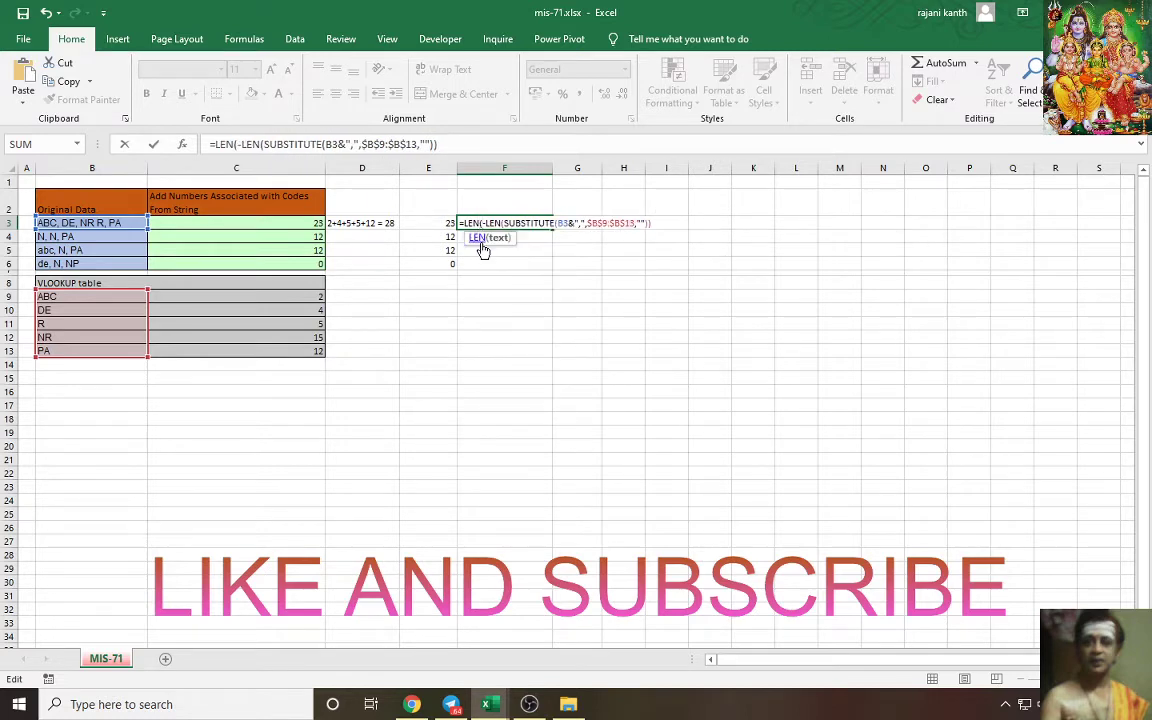
click(118, 223)
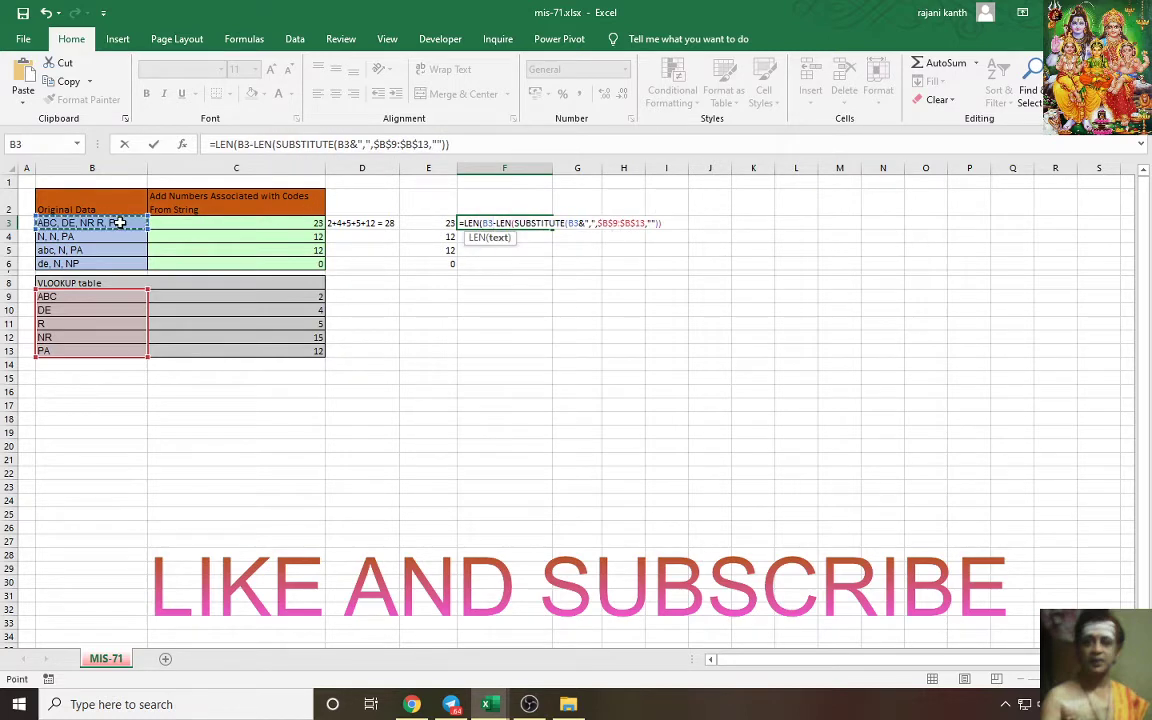
text(&)
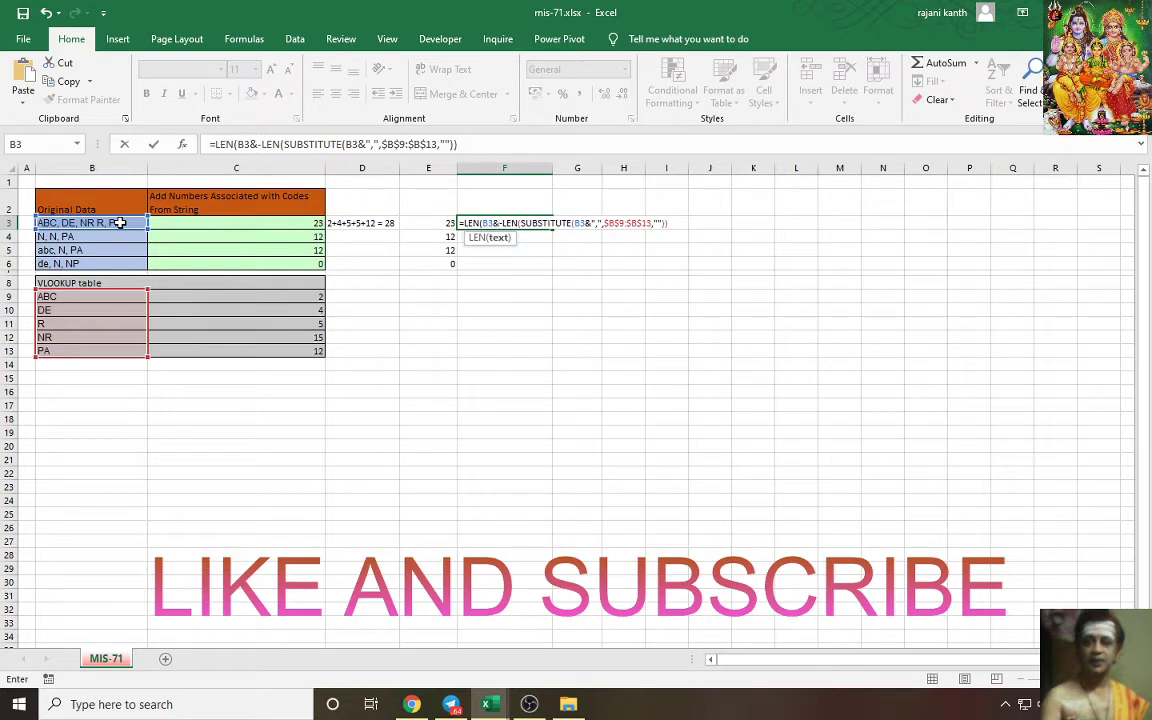
text(",")
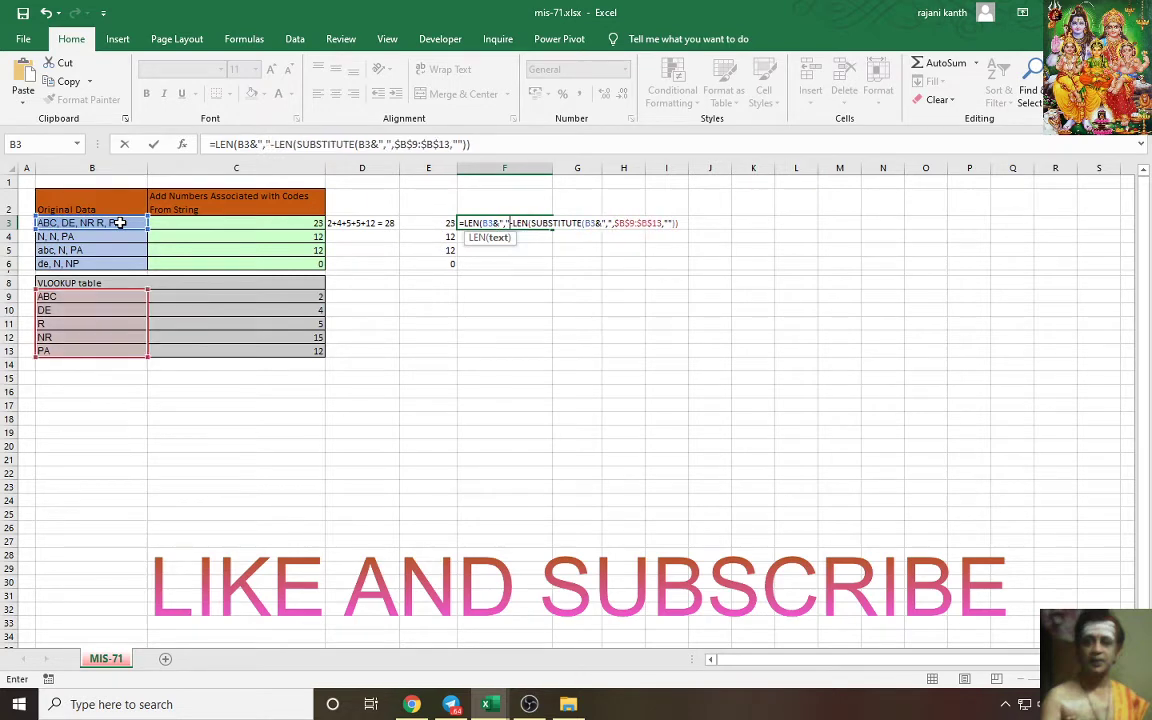
text())
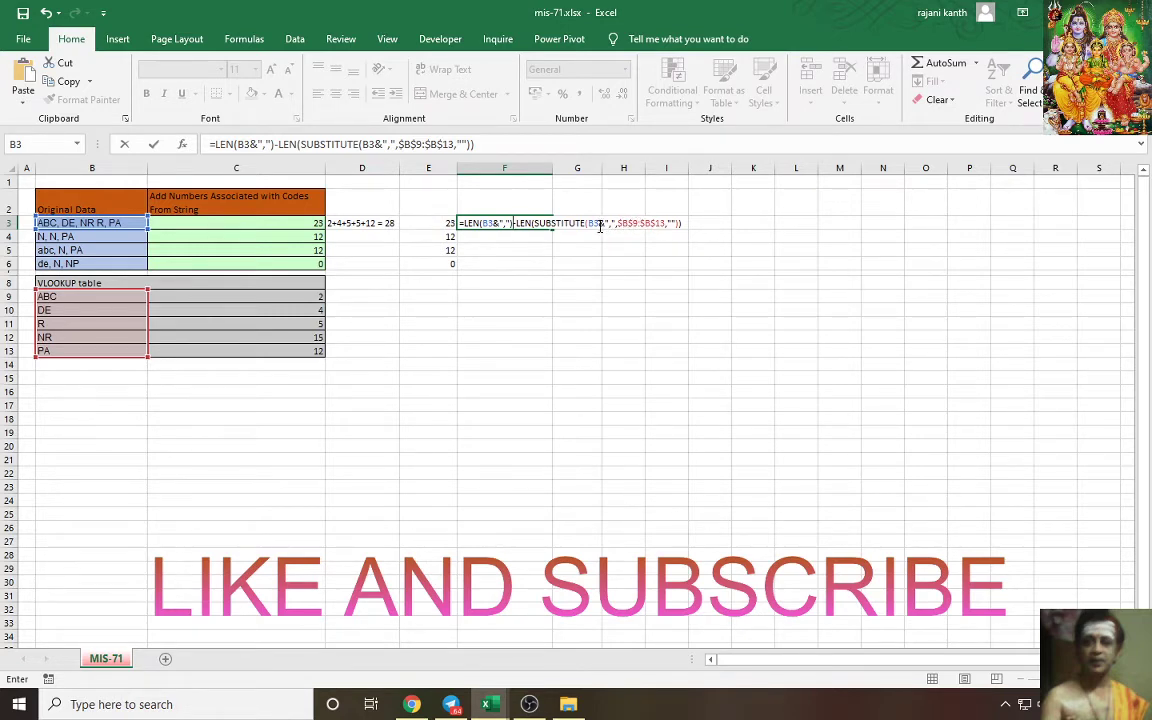
Preview the full formula's result with F9, restore it, and begin a /(LEN( divisor.
click(96, 222)
drag(687, 223, 460, 224)
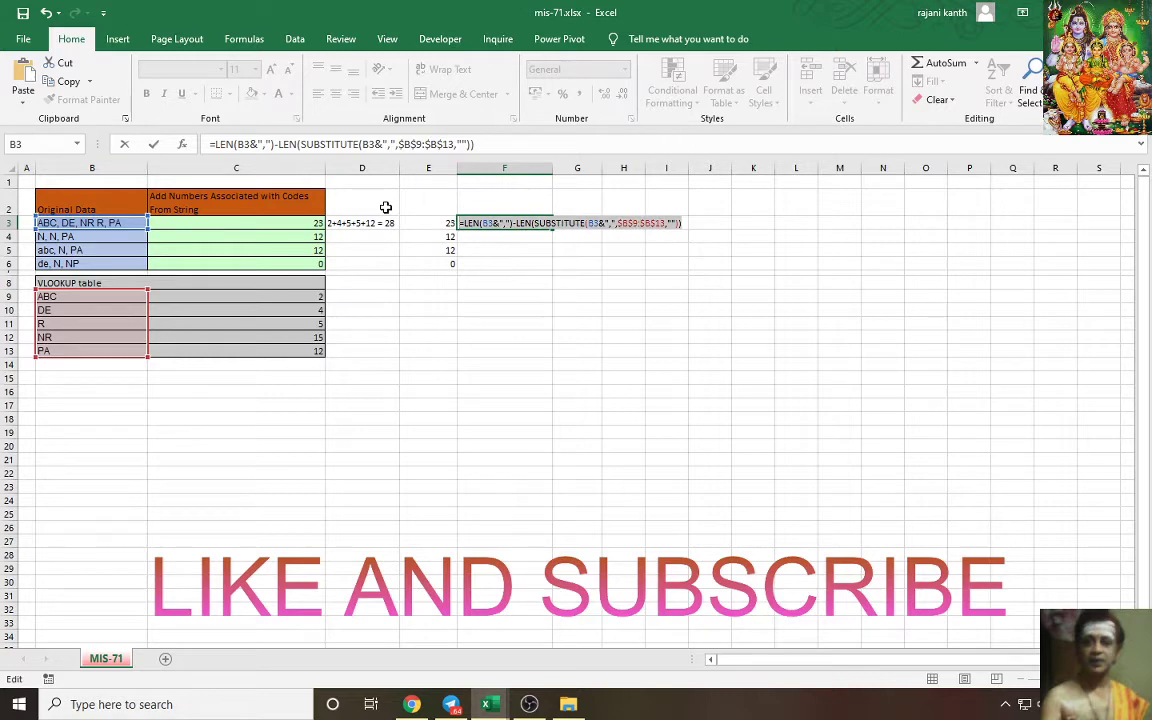
key(F9)
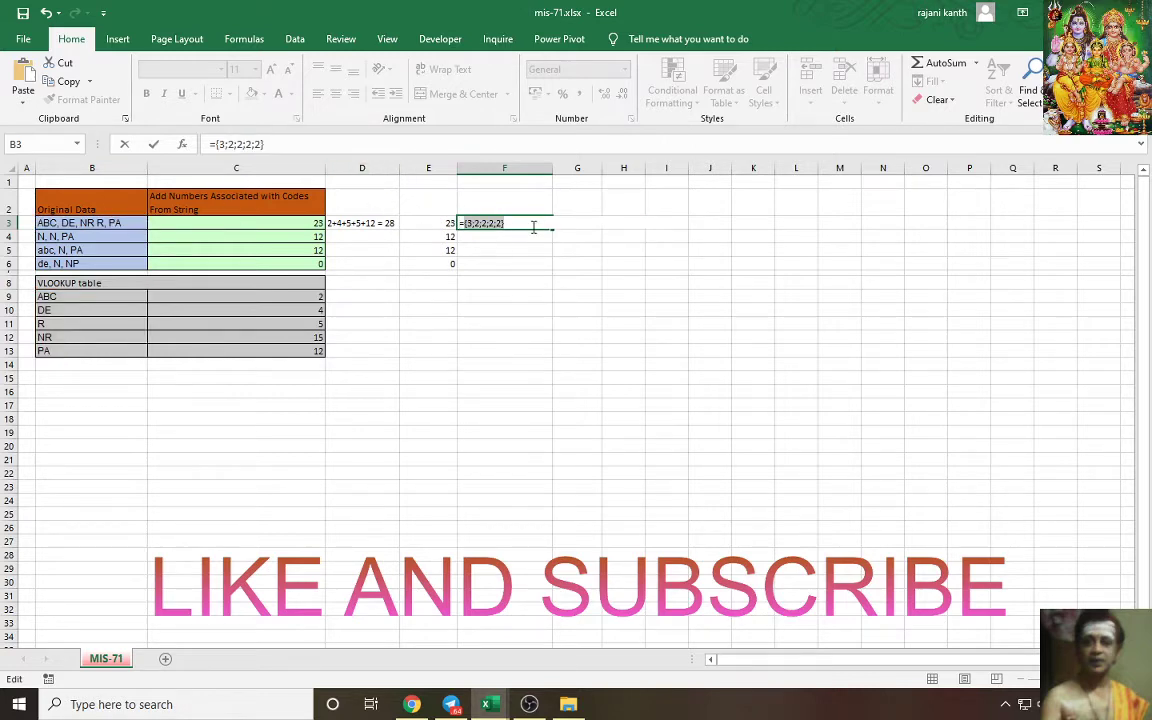
key(ctrl+z)
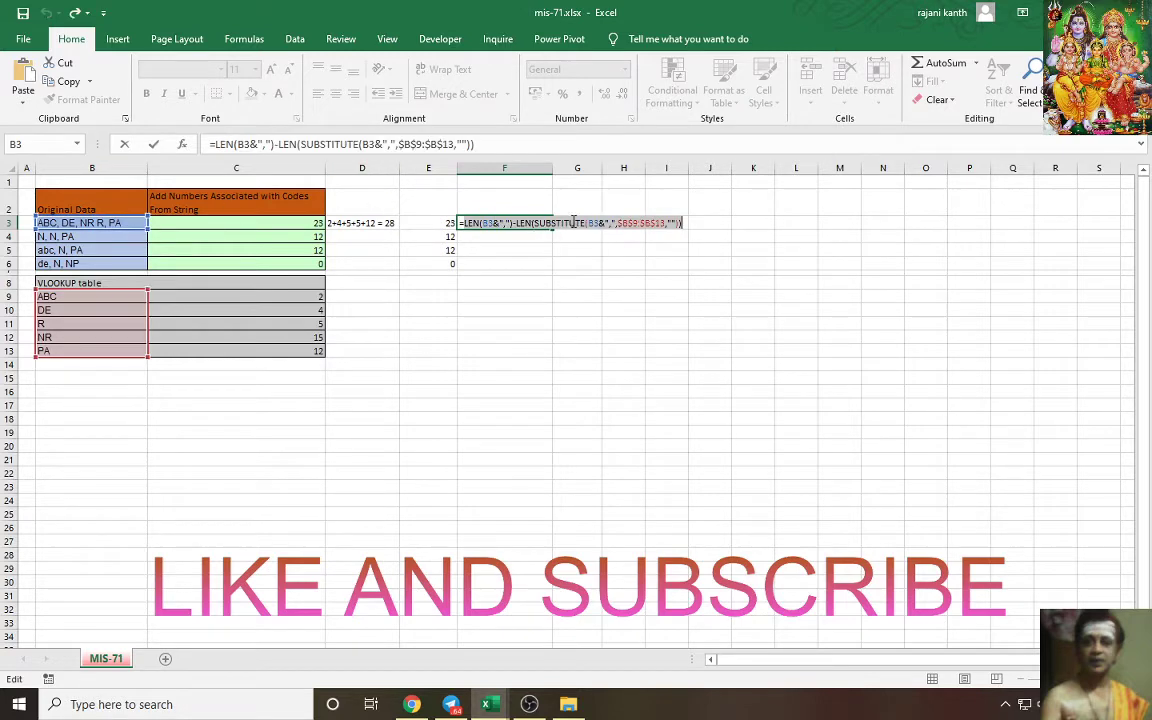
click(681, 222)
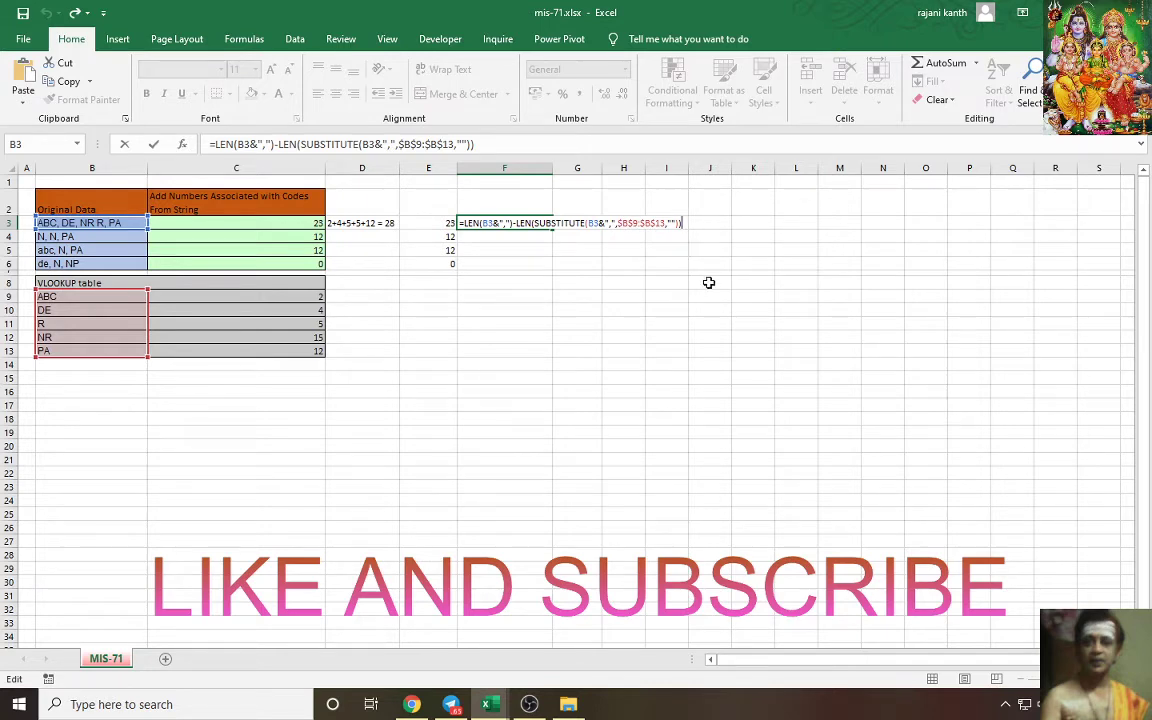
text(/)
text((LEN)
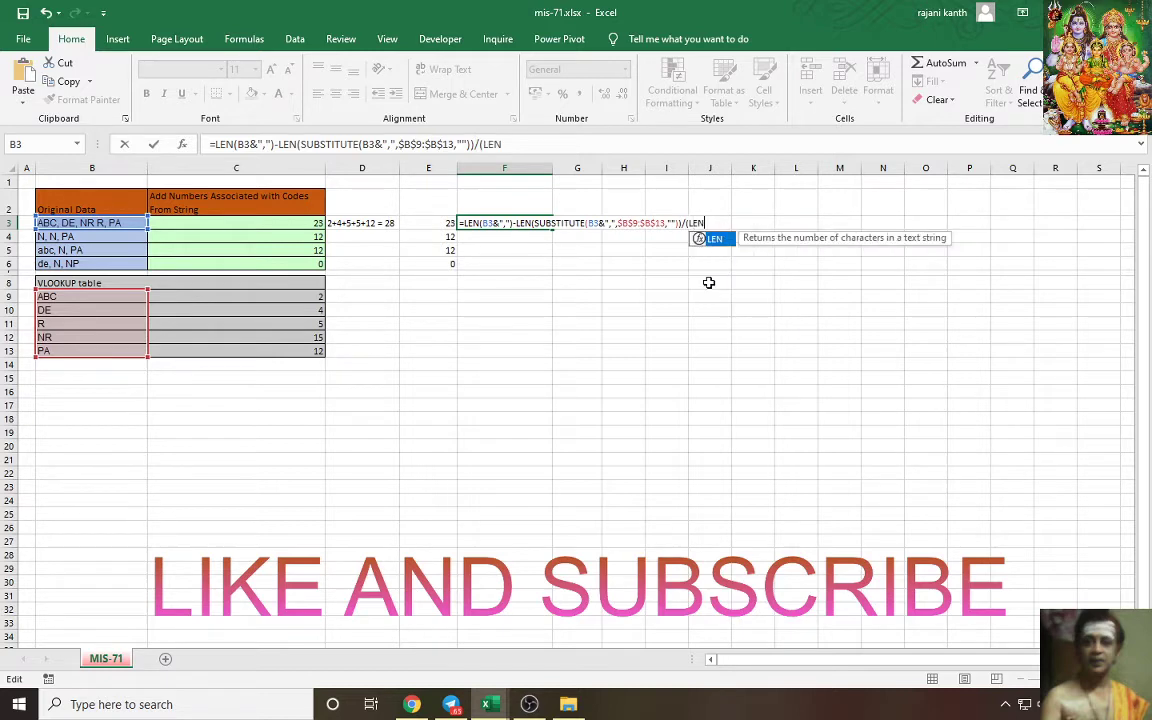
text(()
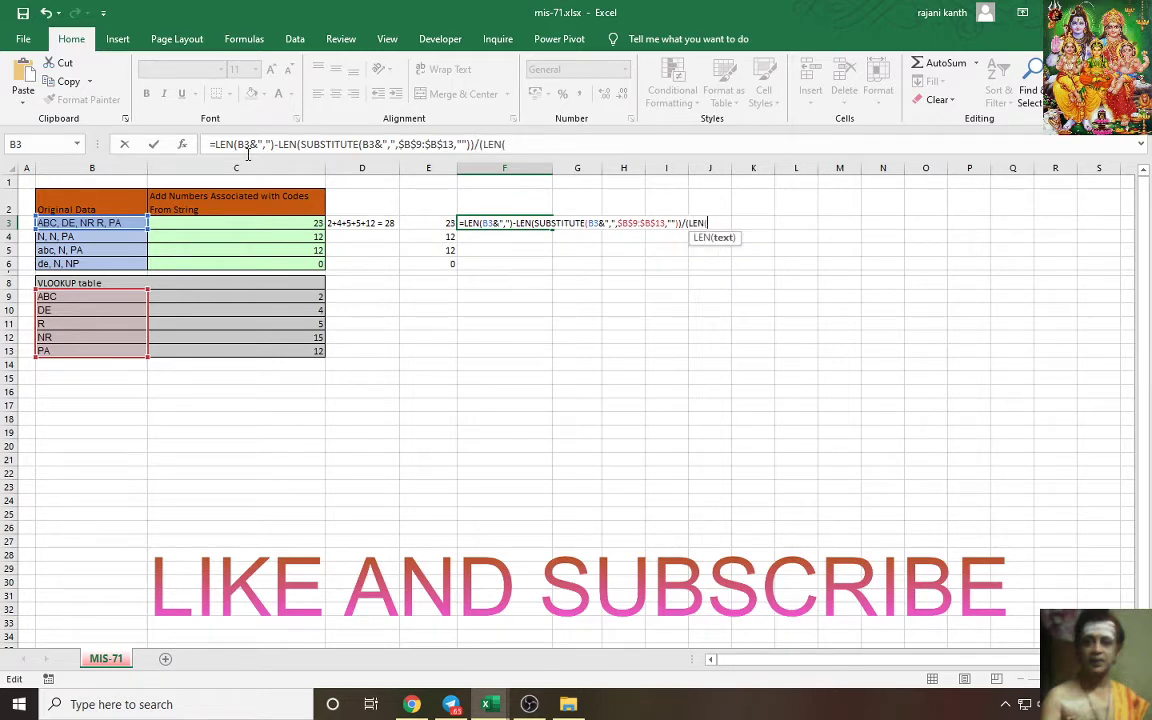
Complete the divisor as /(LEN($B$9:$B$13&",")) and preview its array result.
drag(92, 297, 89, 350)
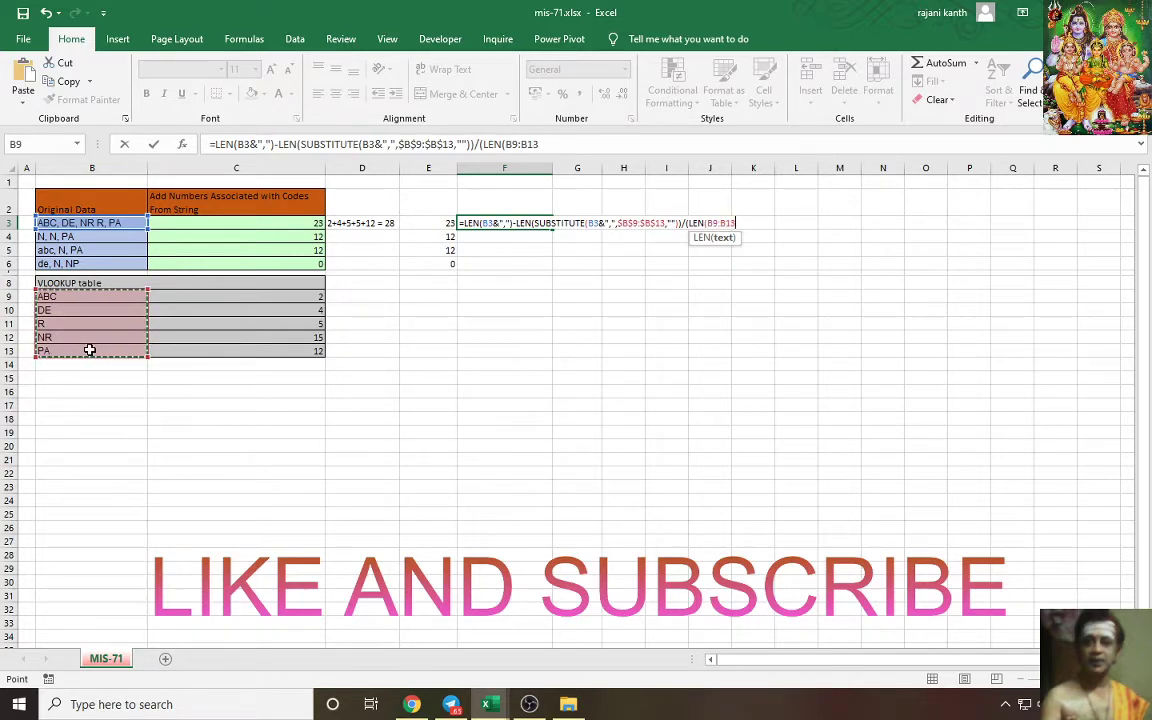
key(F4)
text($B$13&",")
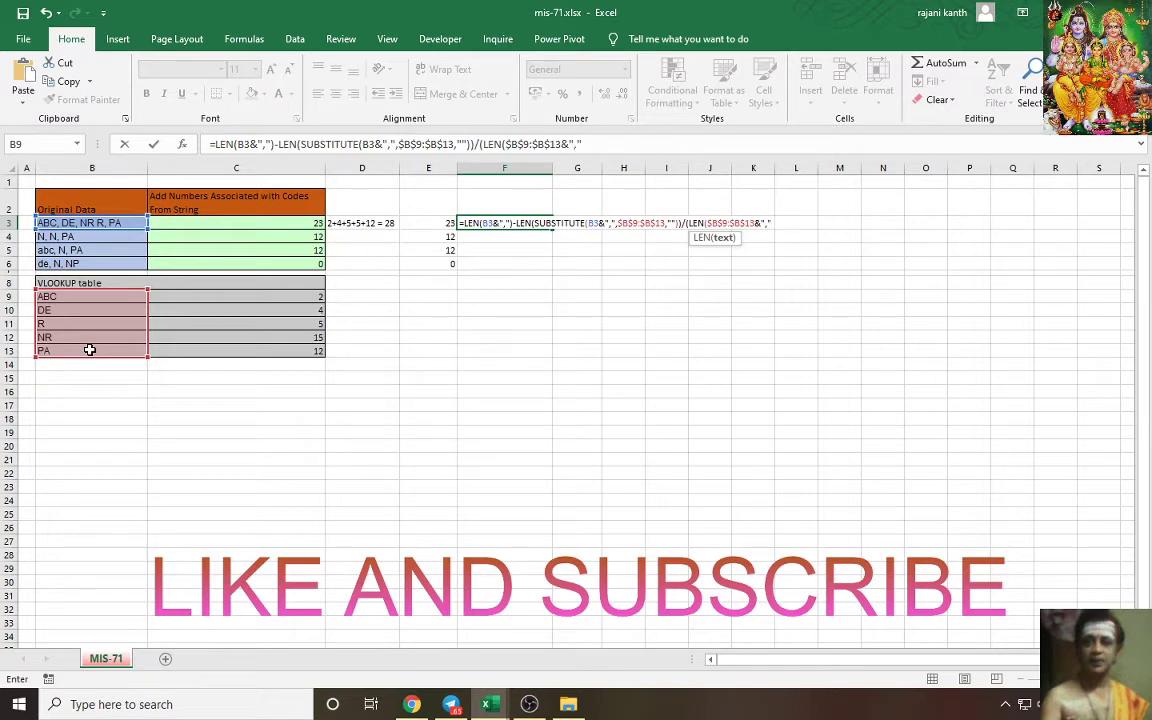
text())
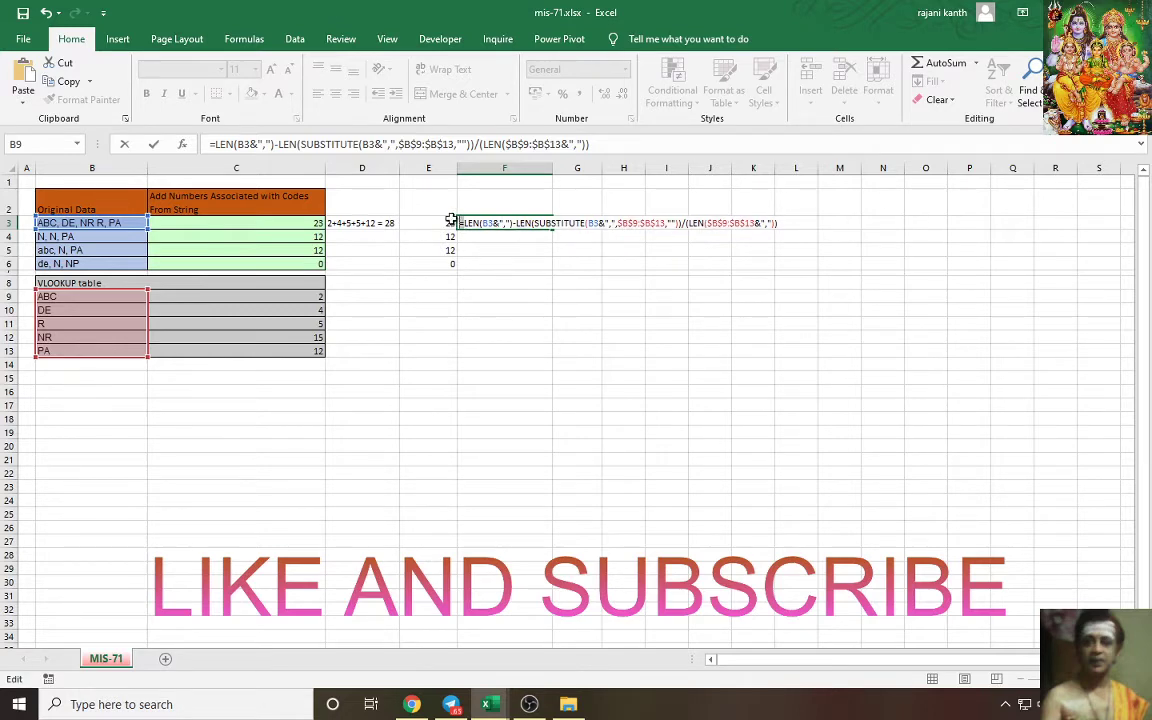
click(461, 222)
drag(461, 222, 857, 228)
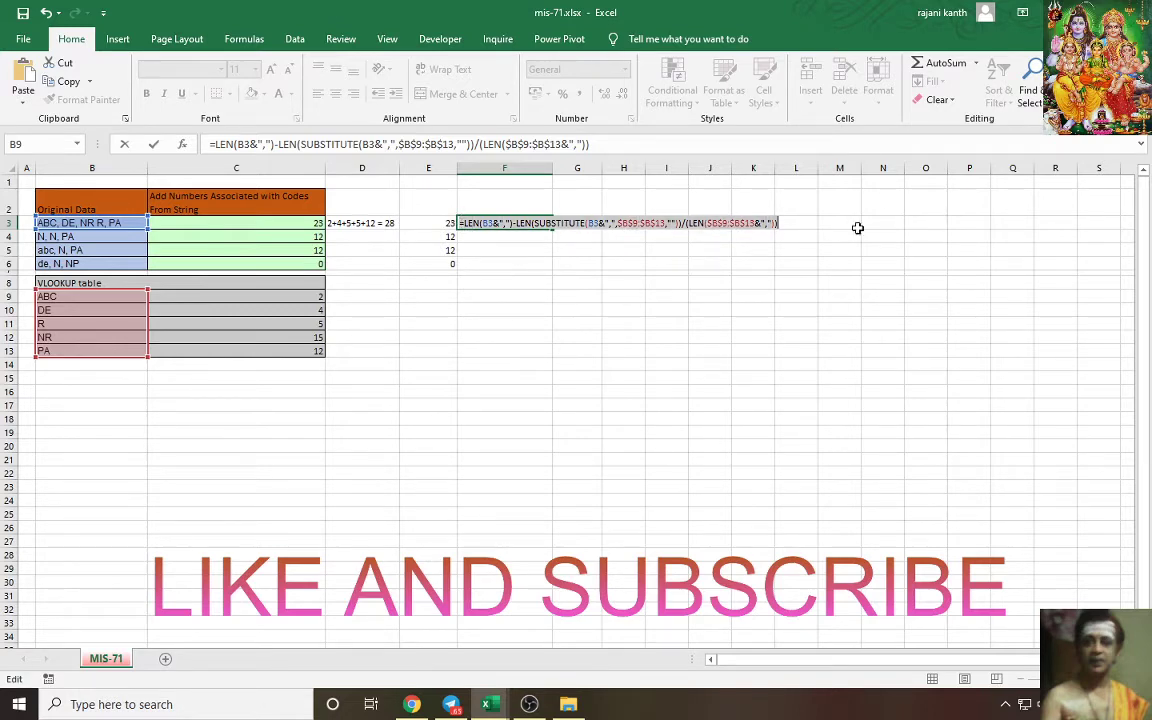
key(F9)
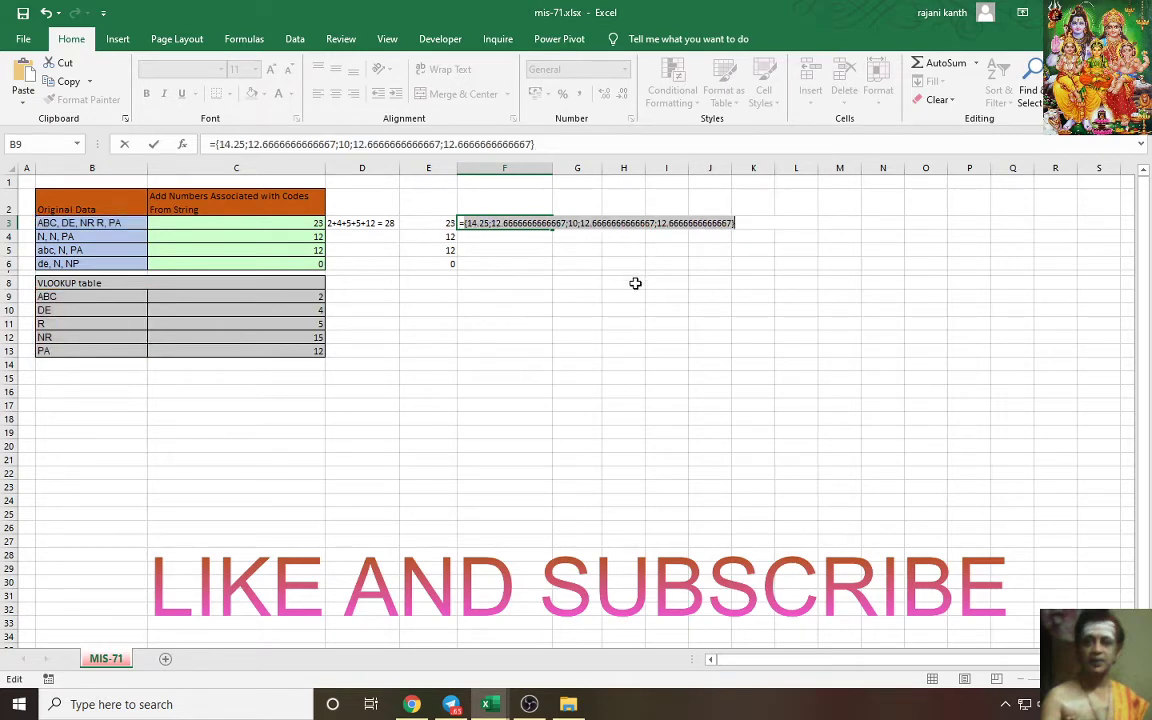
key(ctrl+z)
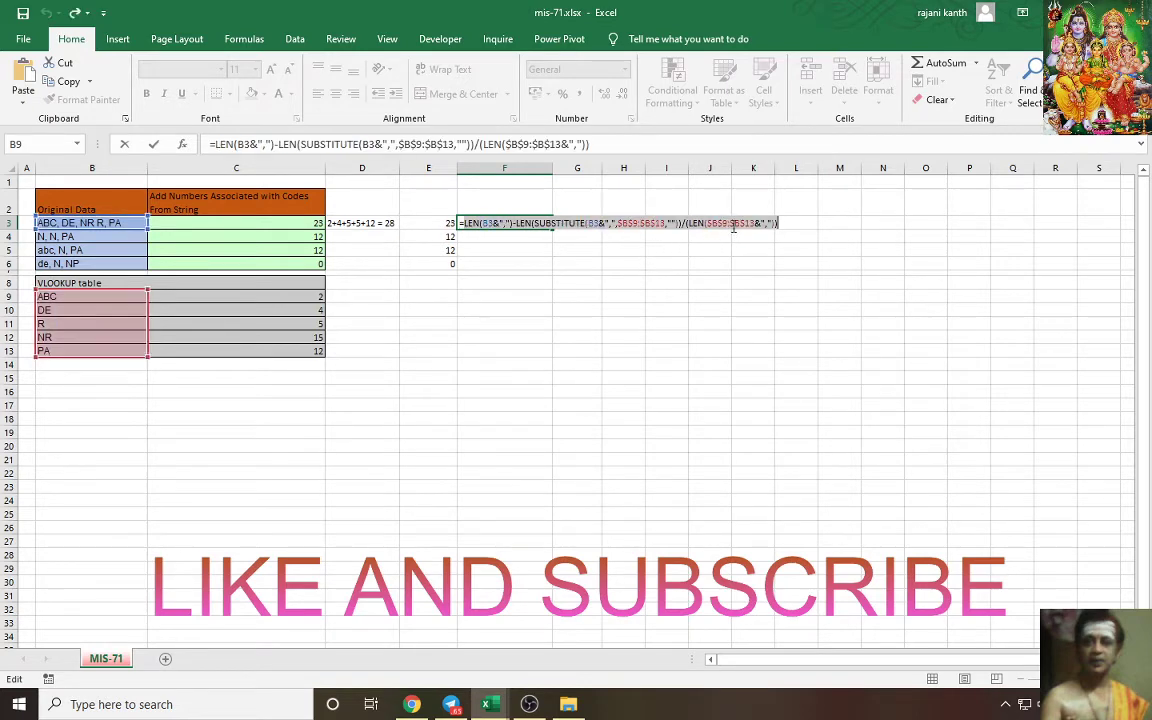
Multiply F3's formula by the lookup values C9:C13 and preview the array.
drag(730, 225, 748, 225)
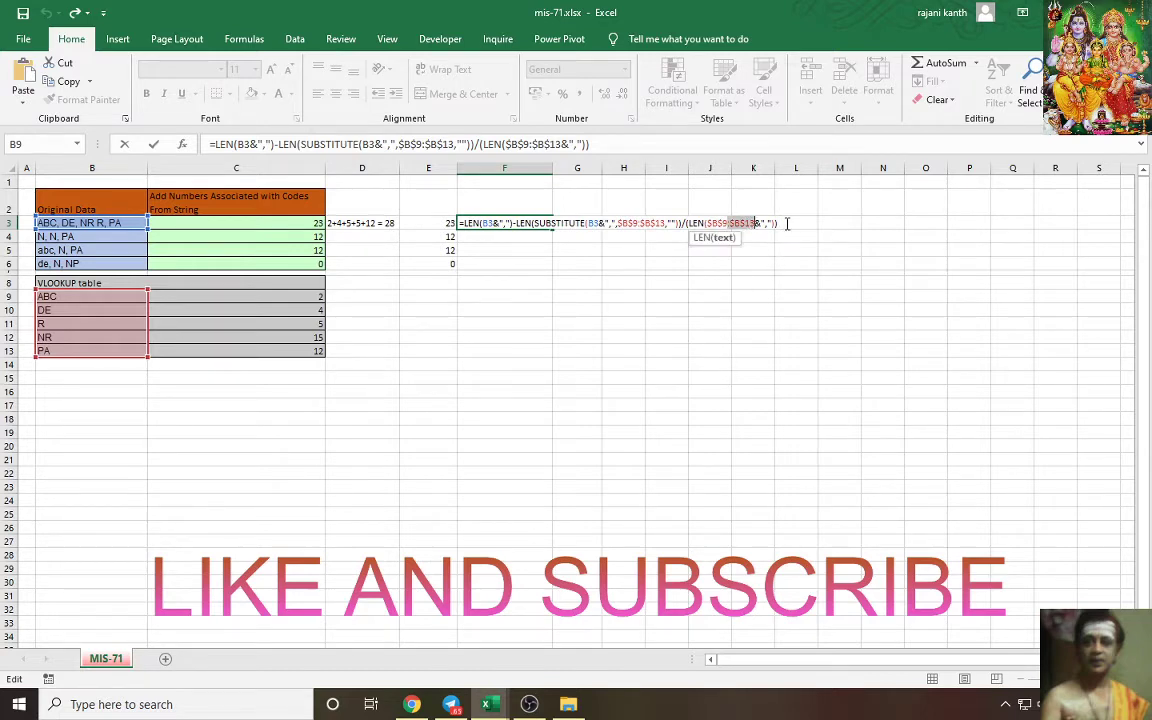
key(End)
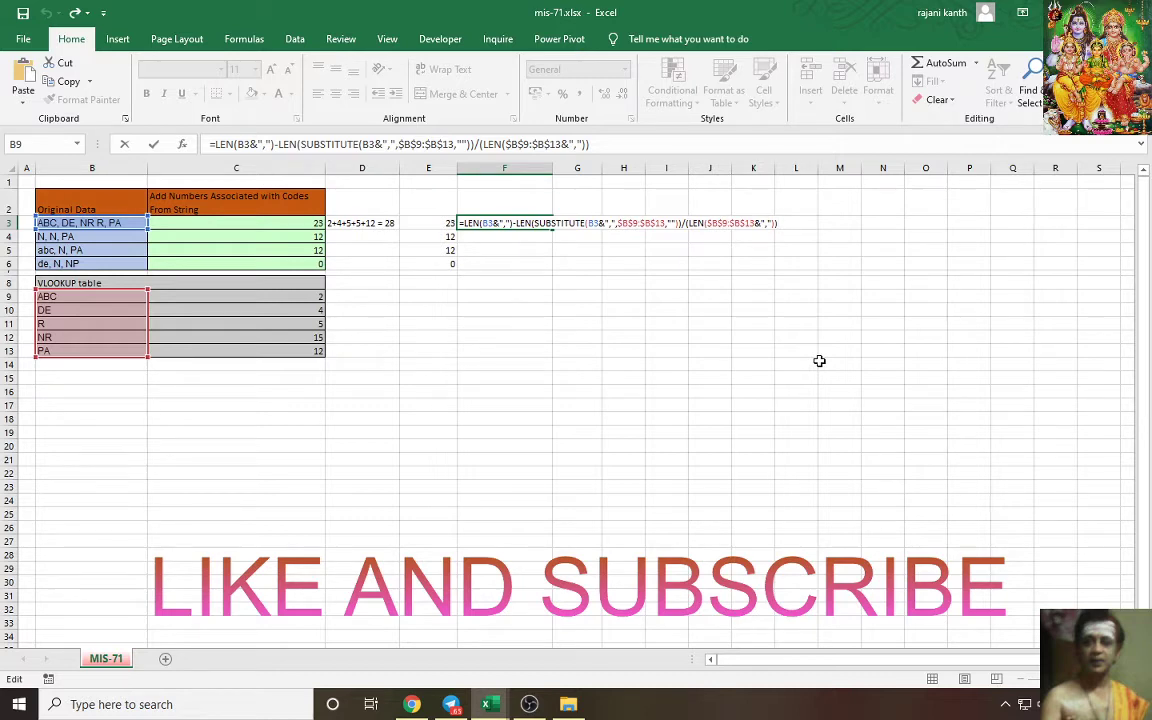
text(*)
drag(310, 297, 310, 352)
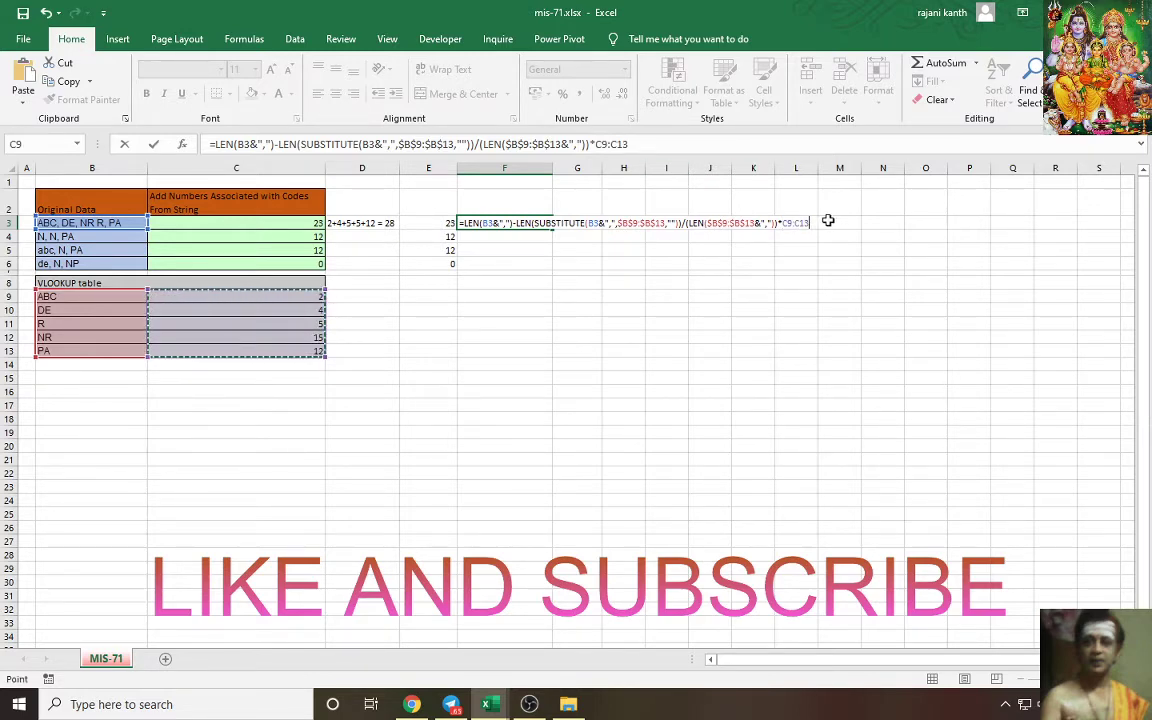
drag(810, 223, 458, 223)
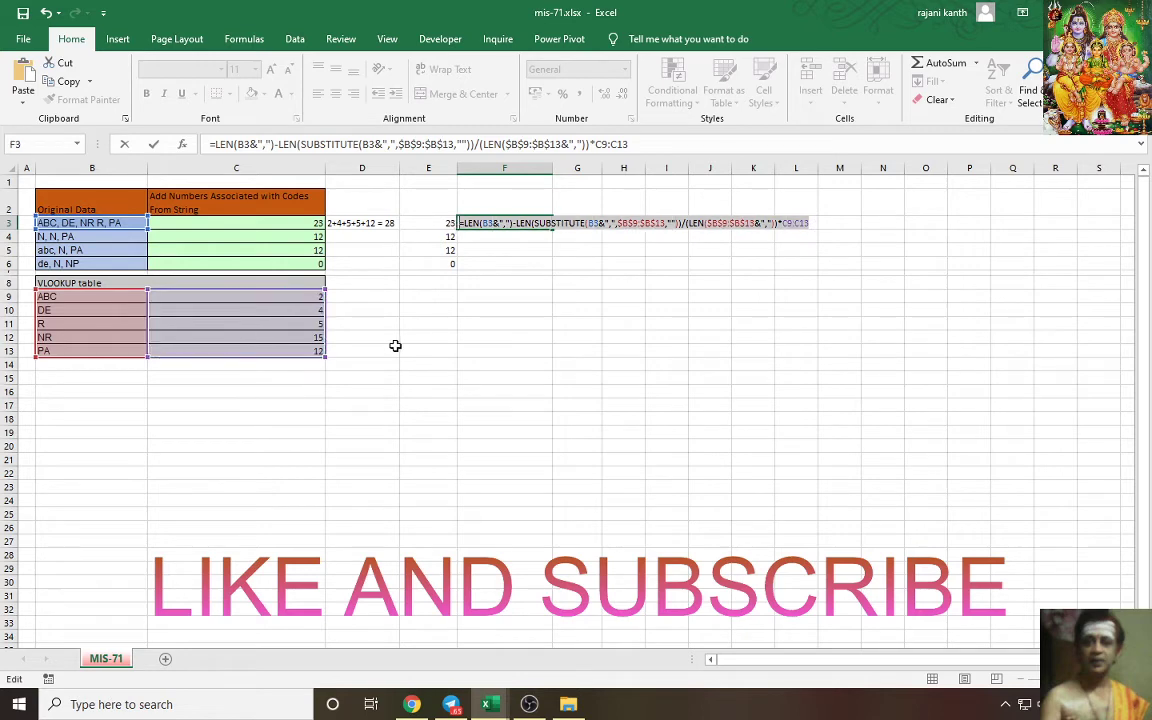
key(F9)
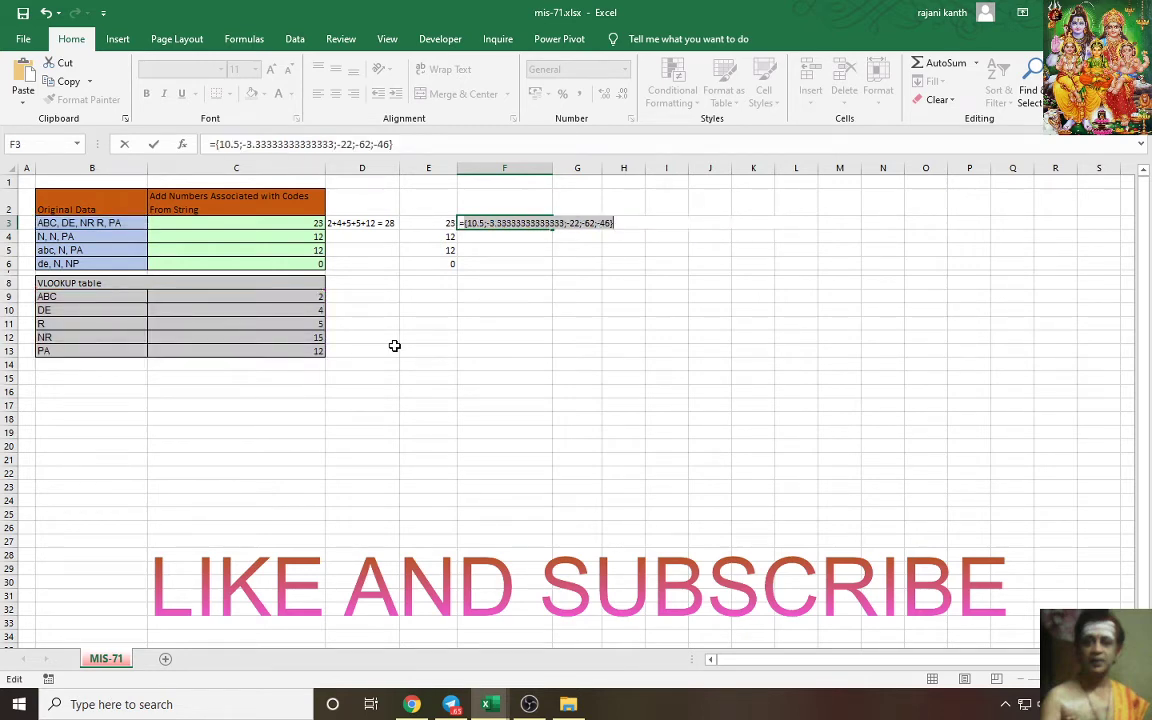
key(ctrl+z)
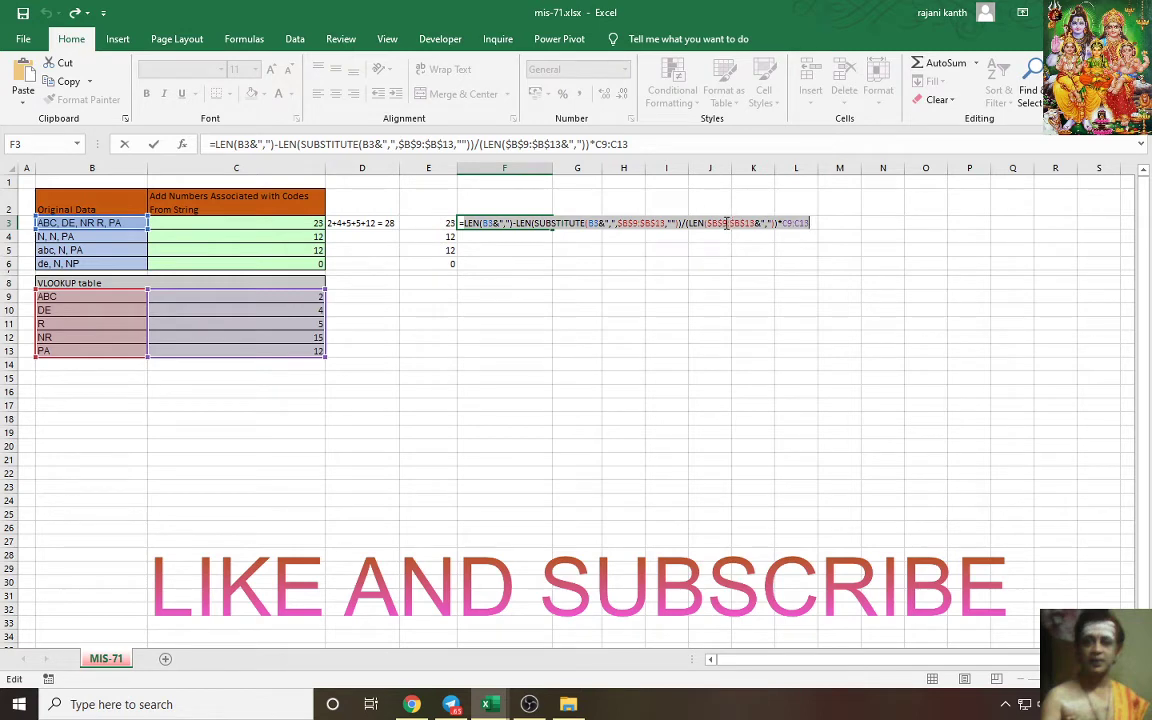
Change the divisor to LEN(B9&",") and preview the array {10.5;2;-2;-42;-30}.
double_click(727, 224)
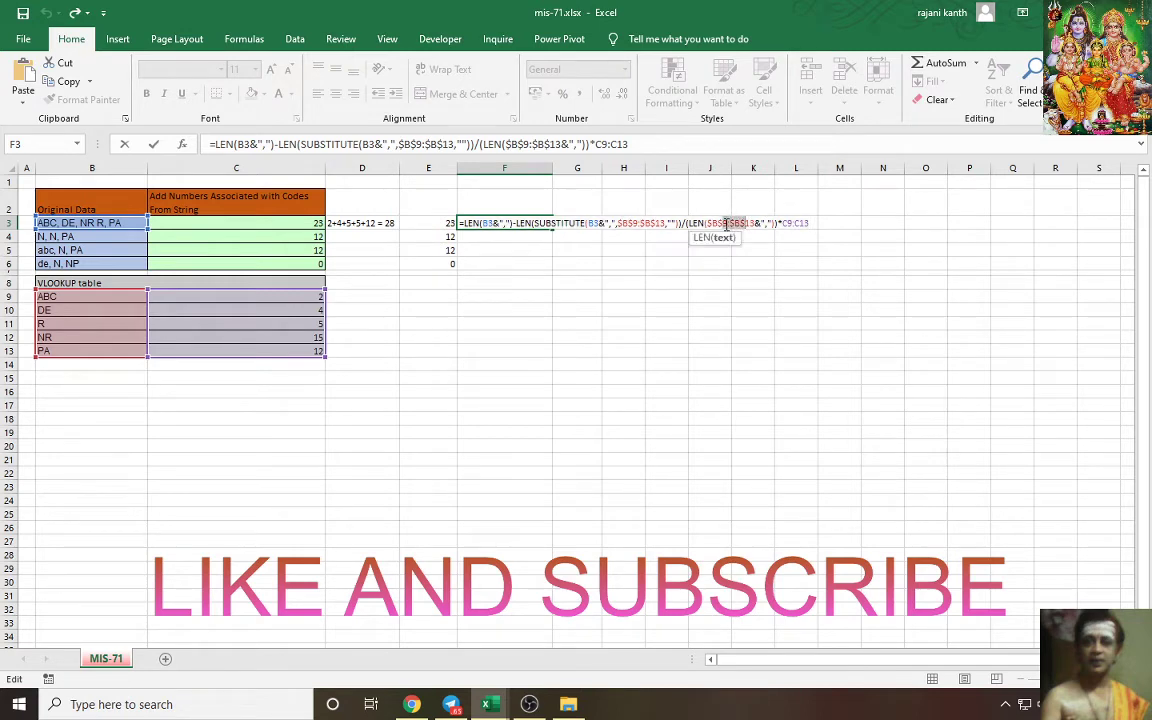
drag(727, 224, 754, 224)
key(BackSpace)
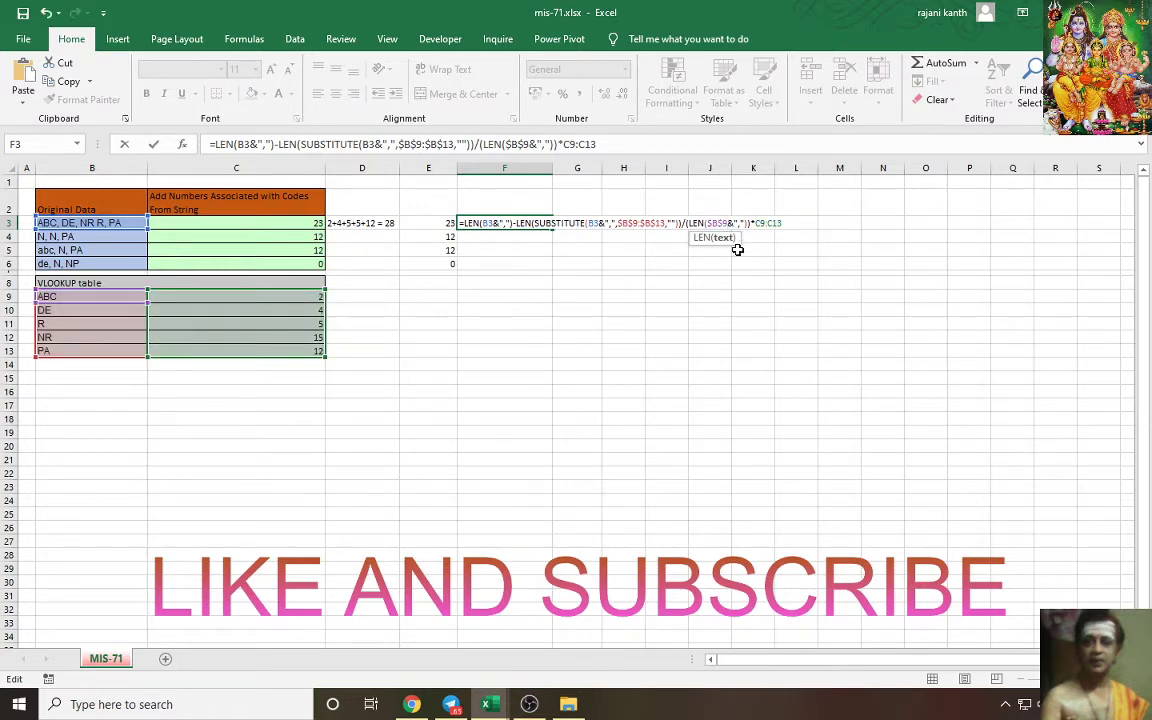
click(725, 239)
key(F4)
key(F4)
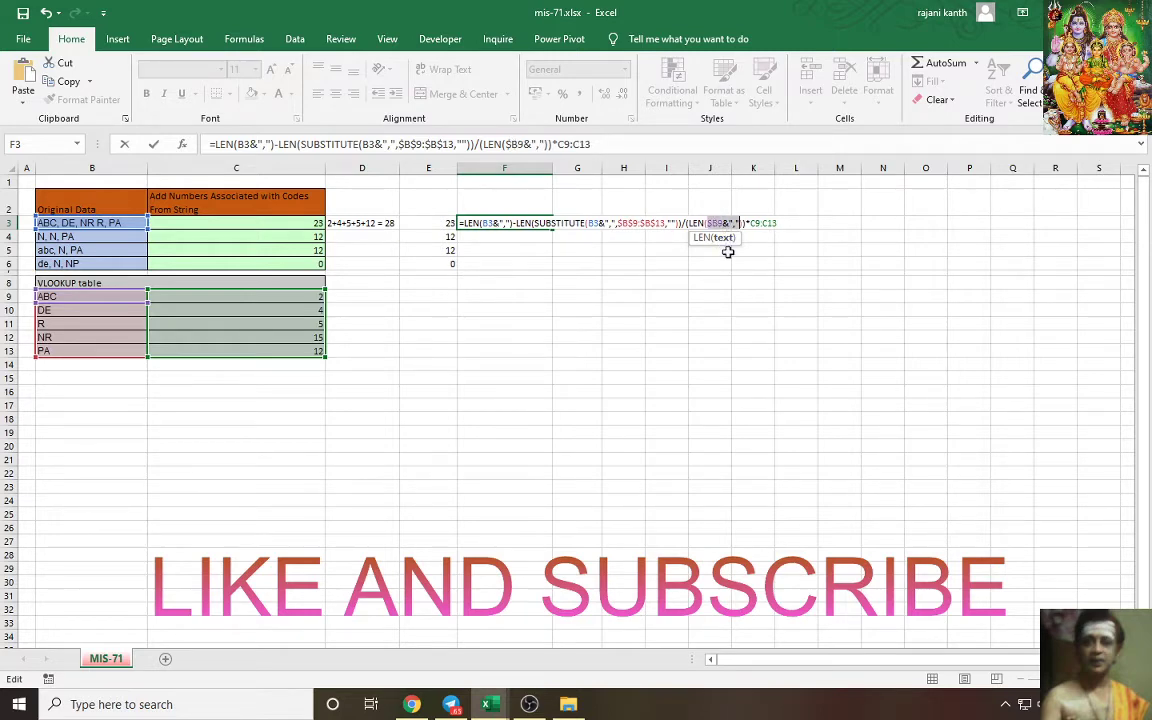
key(F4)
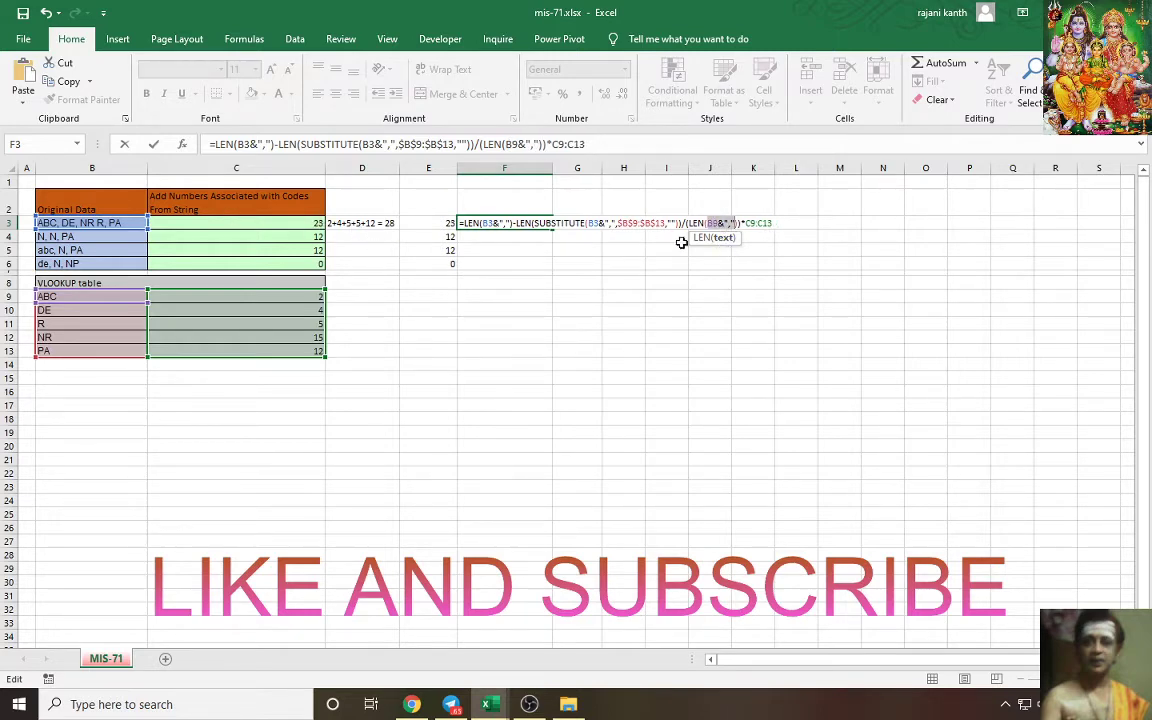
double_click(765, 223)
drag(640, 222, 418, 221)
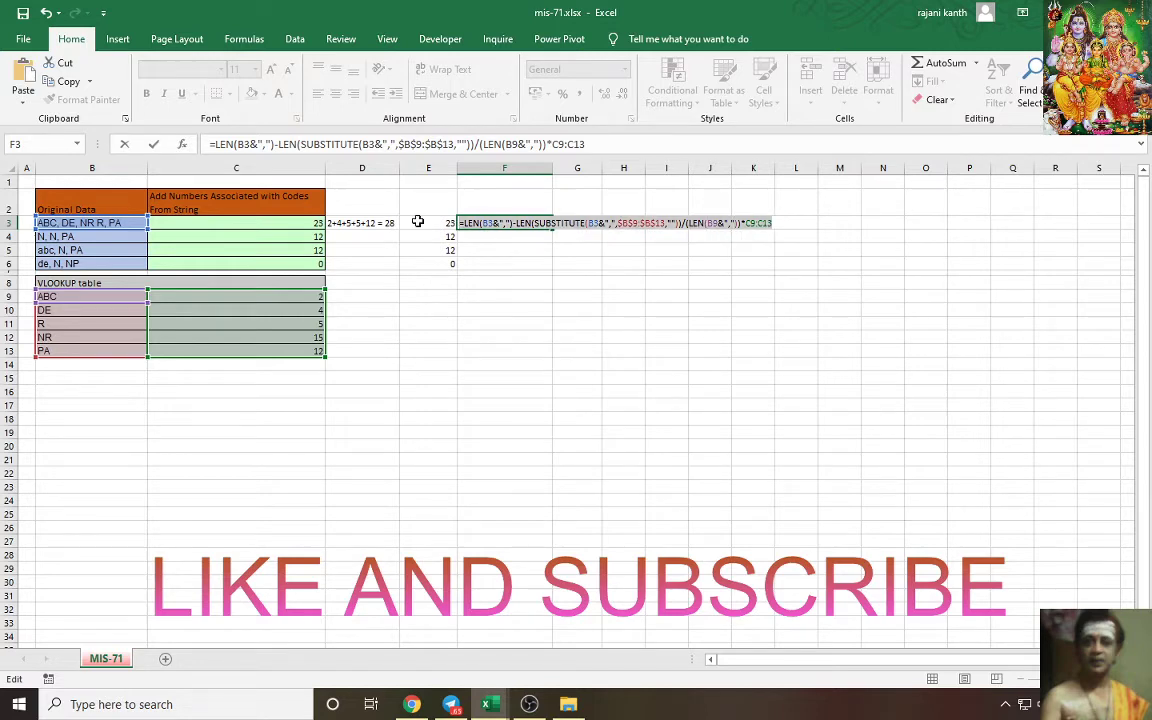
key(F9)
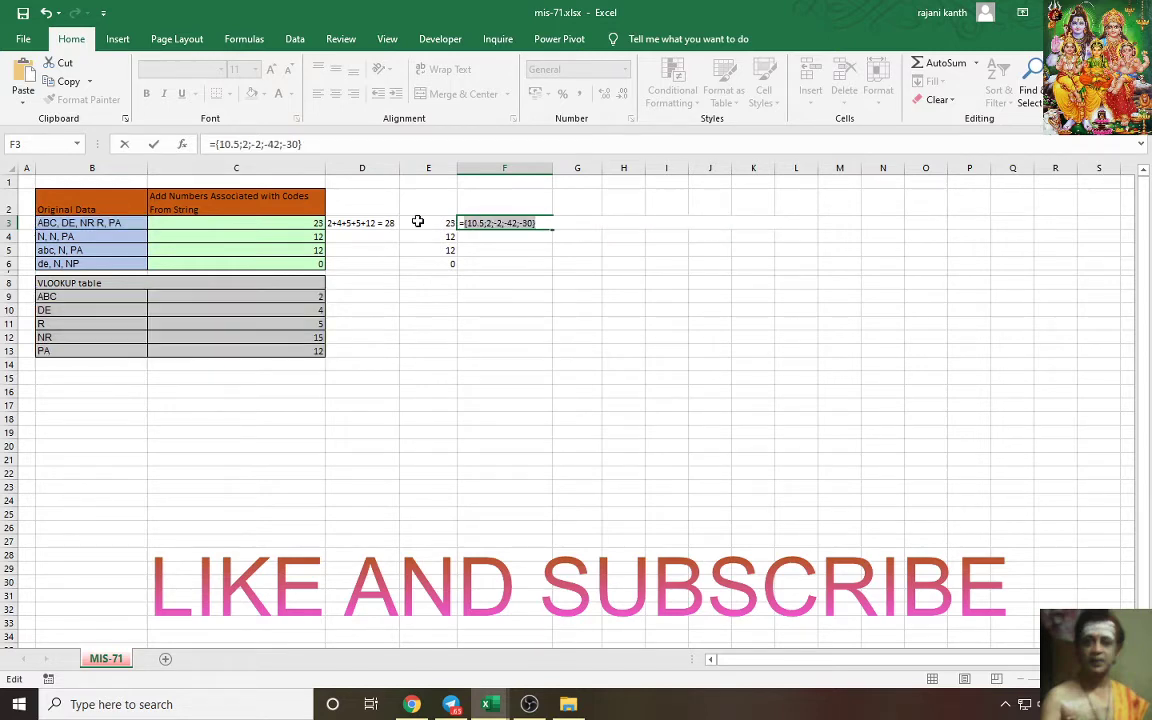
key(ctrl+z)
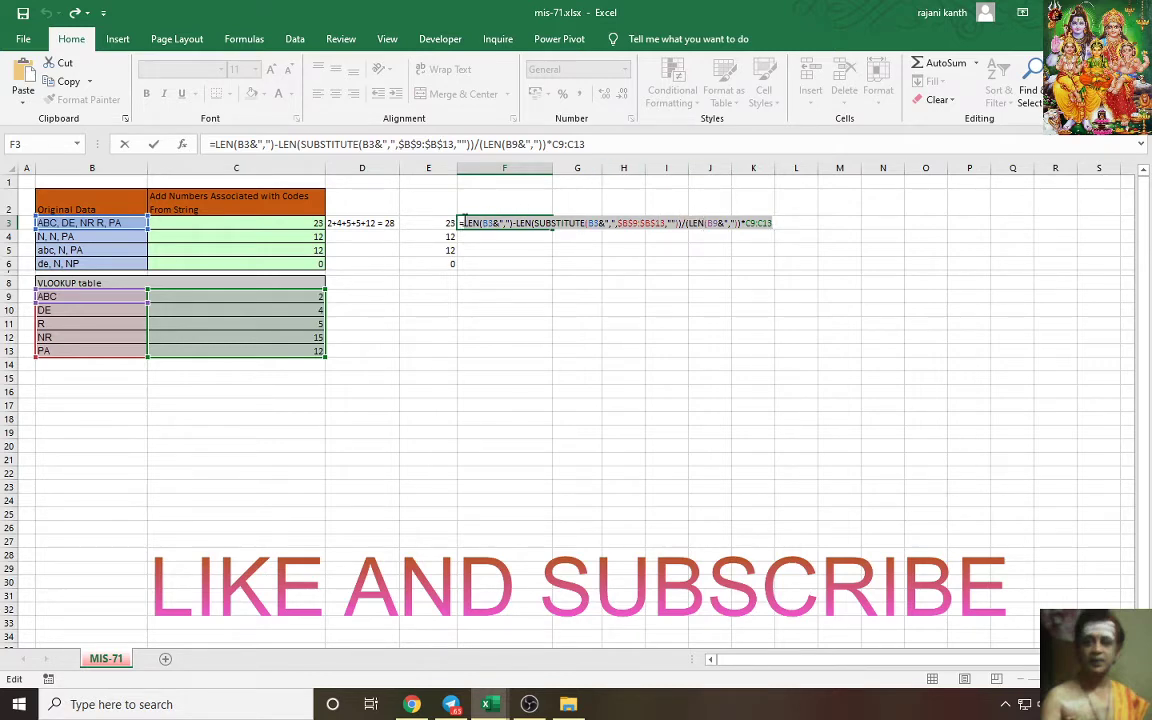
Wrap the LEN difference in parentheses before the division and preview the array.
text(()
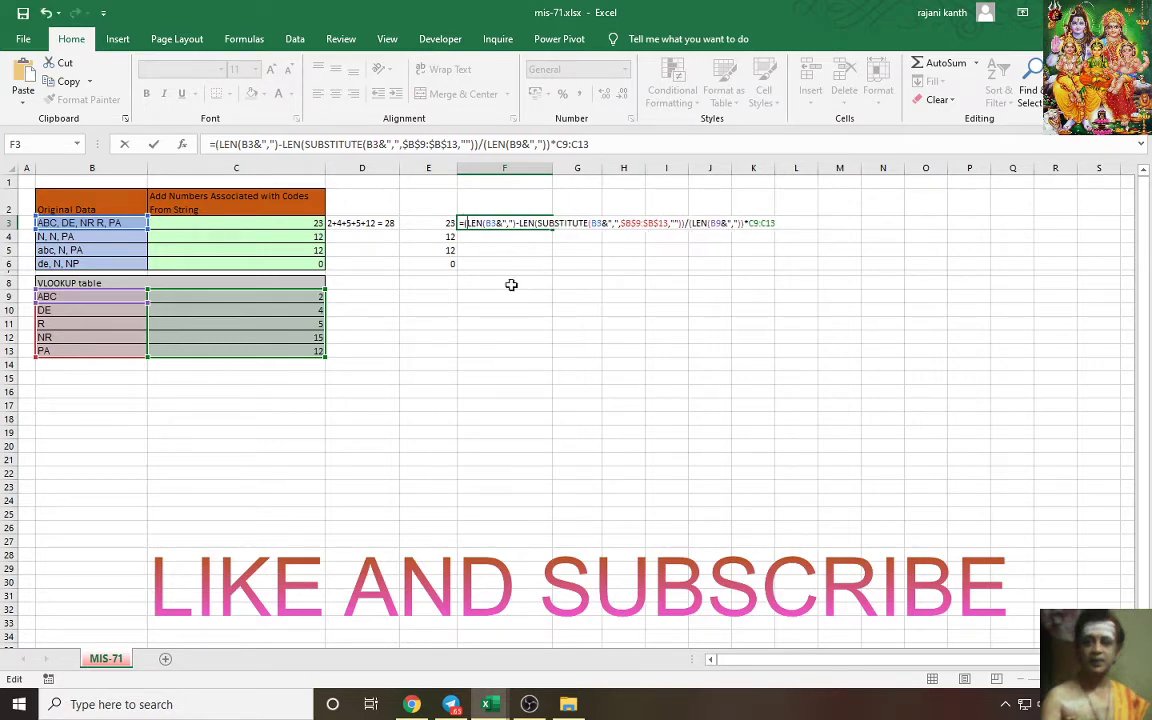
click(684, 222)
text())
text())
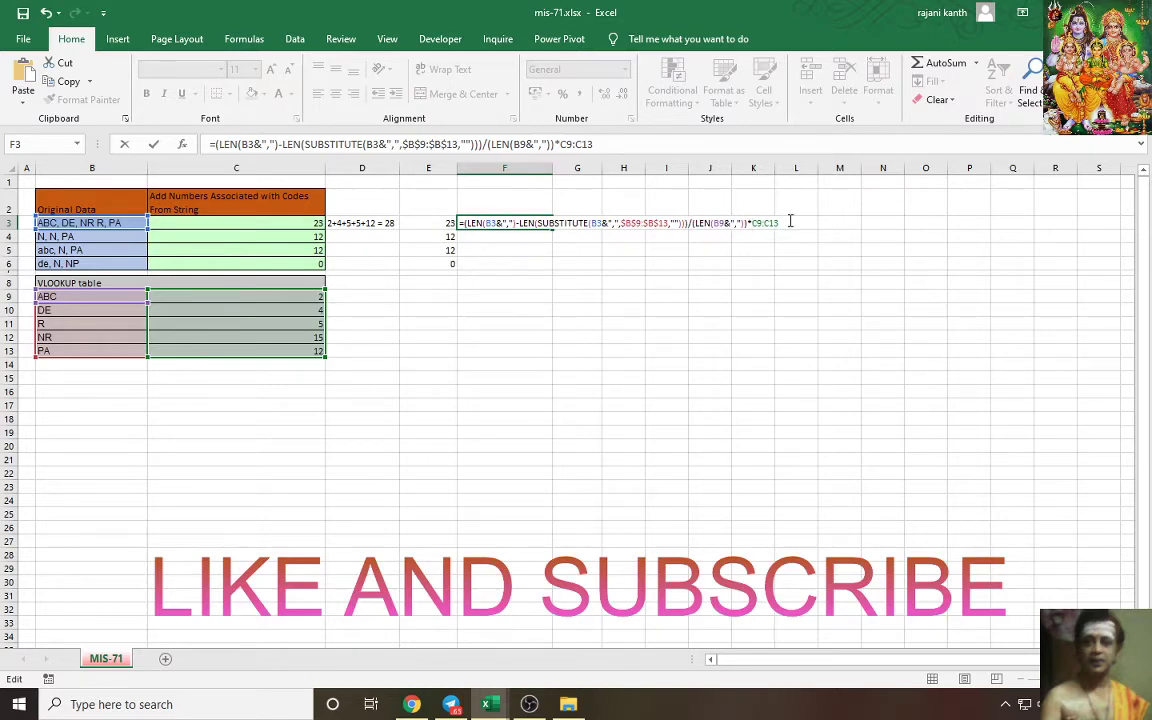
drag(776, 223, 432, 222)
key(F9)
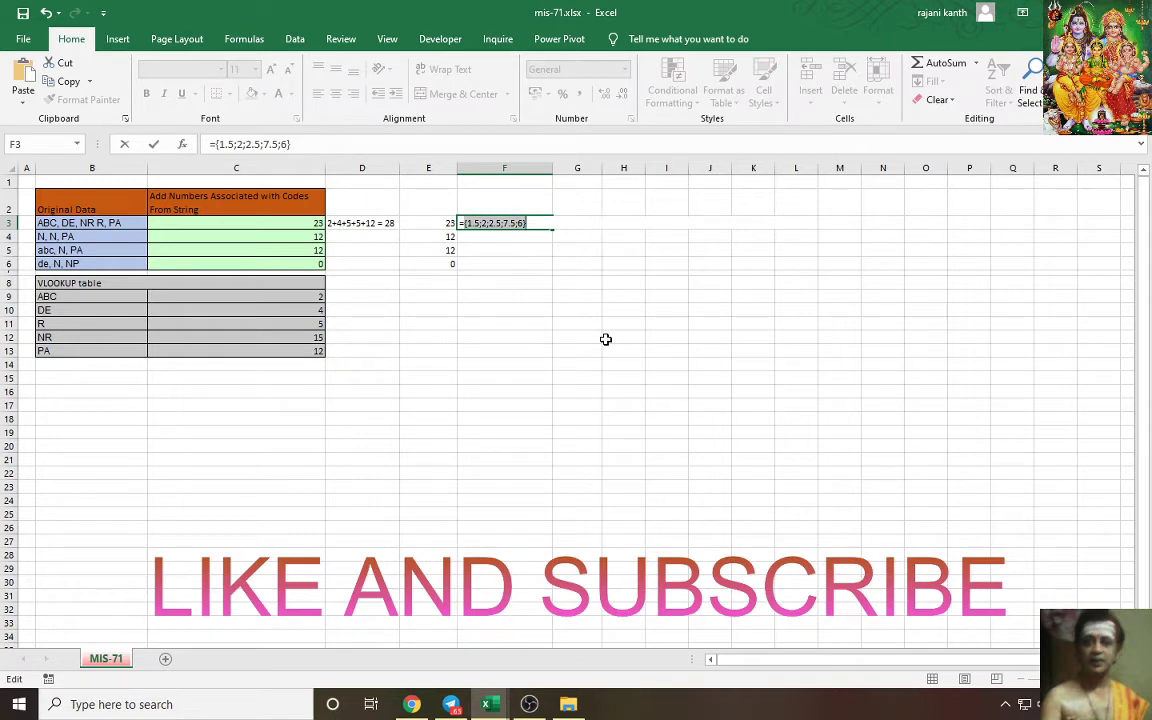
key(ctrl+z)
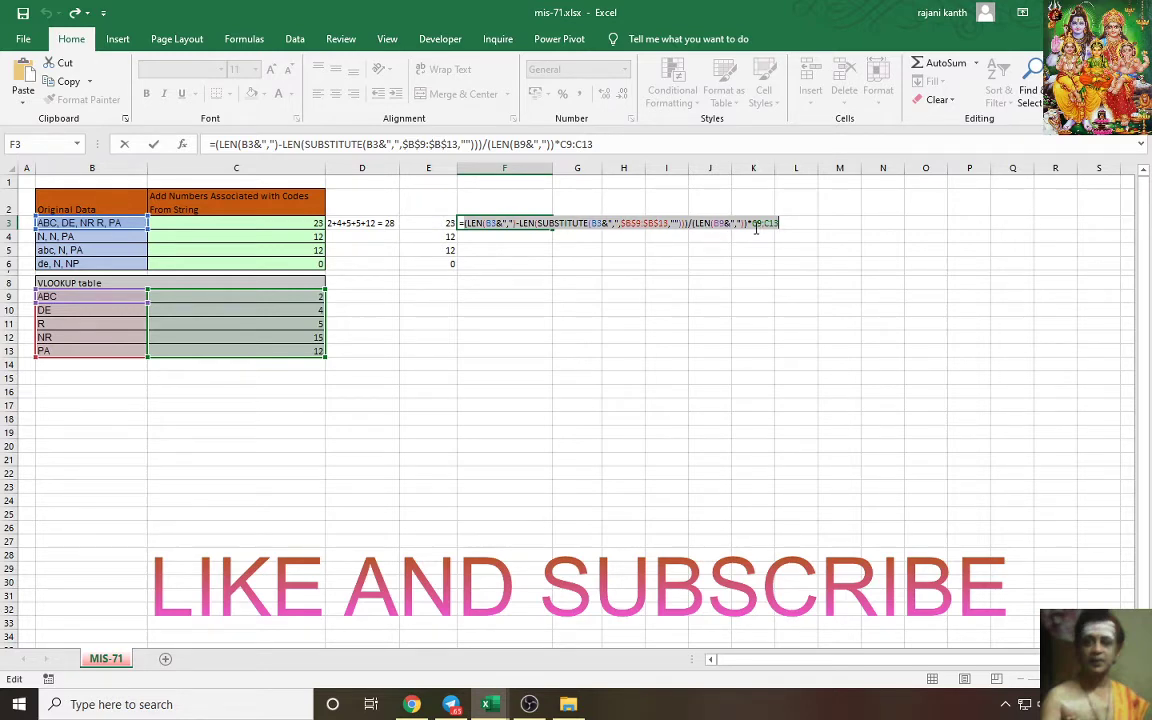
Set SUBSTITUTE's new_text to ",", preview {1;1;0;3.75;3}, and exit editing.
click(674, 223)
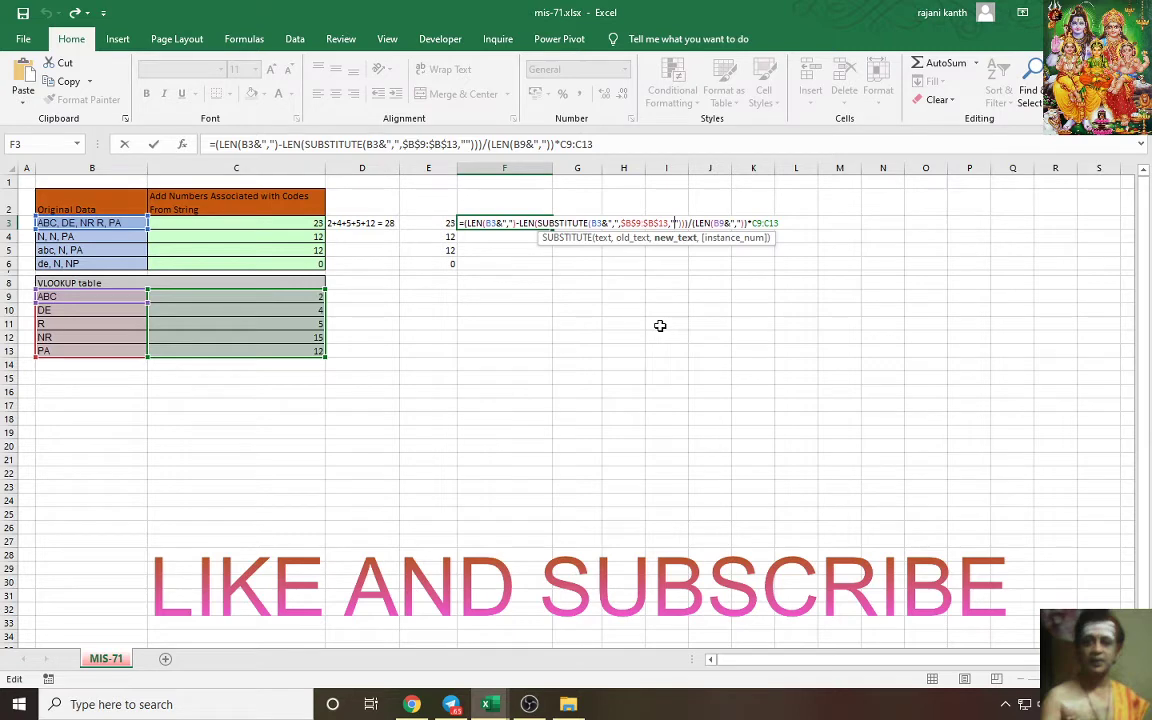
text(,)
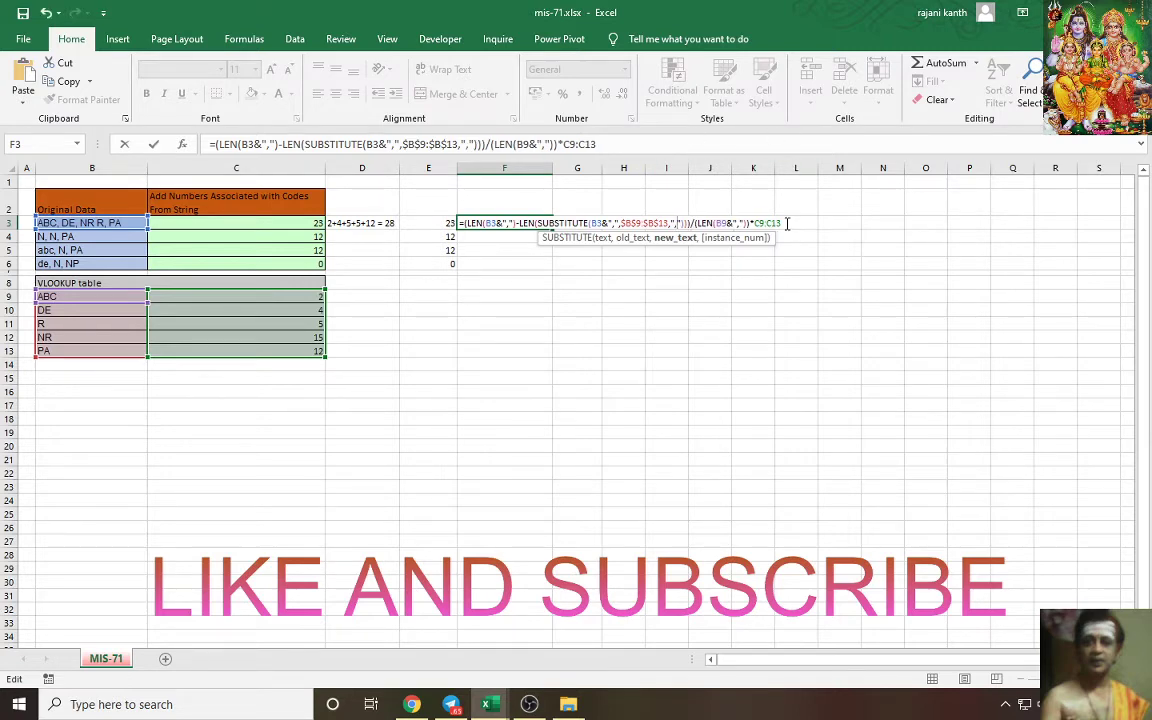
drag(787, 223, 411, 221)
key(F9)
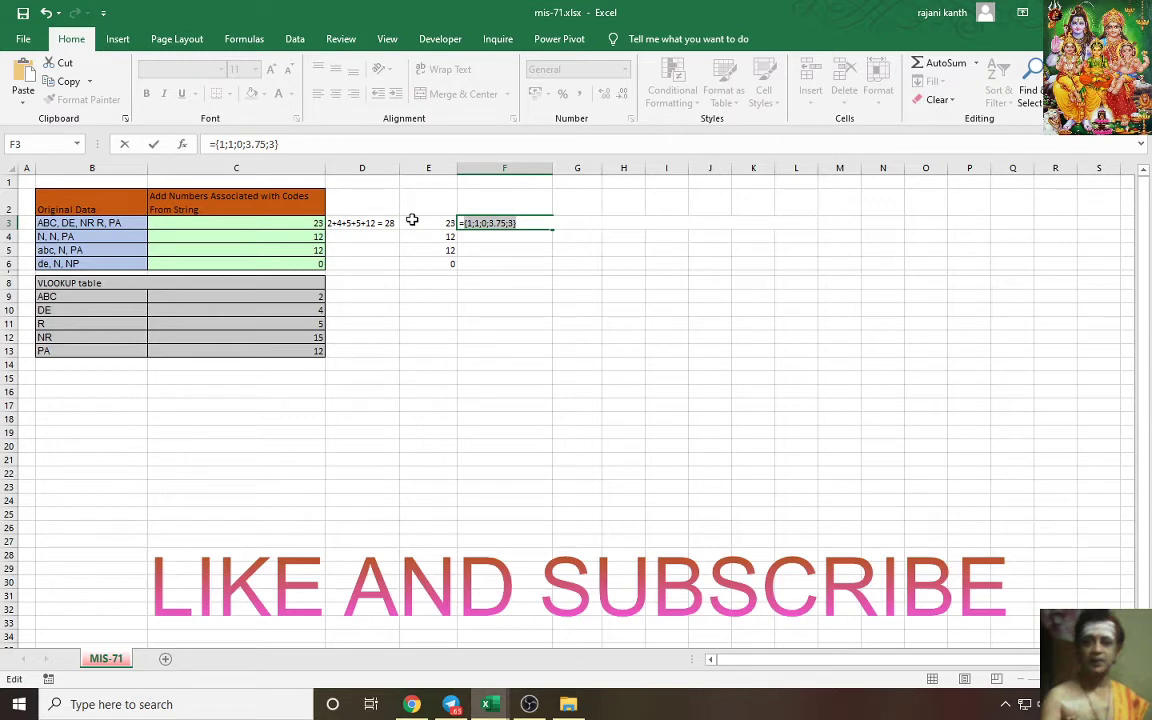
key(ctrl+z)
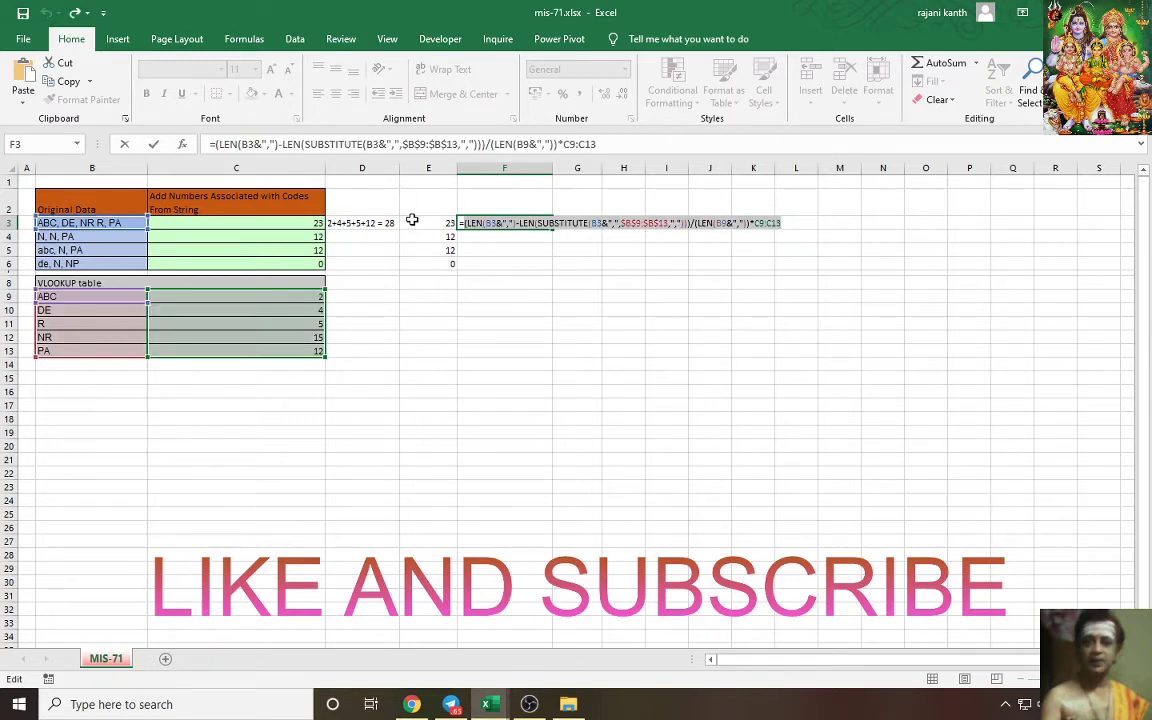
key(Escape)
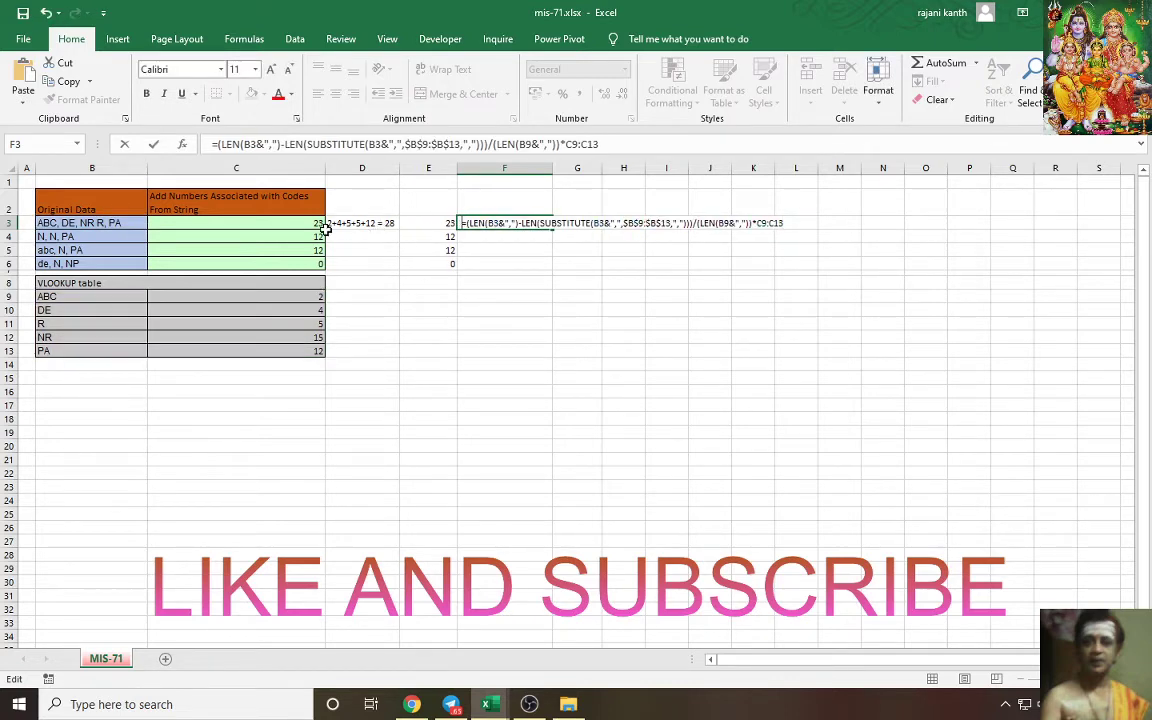
click(313, 225)
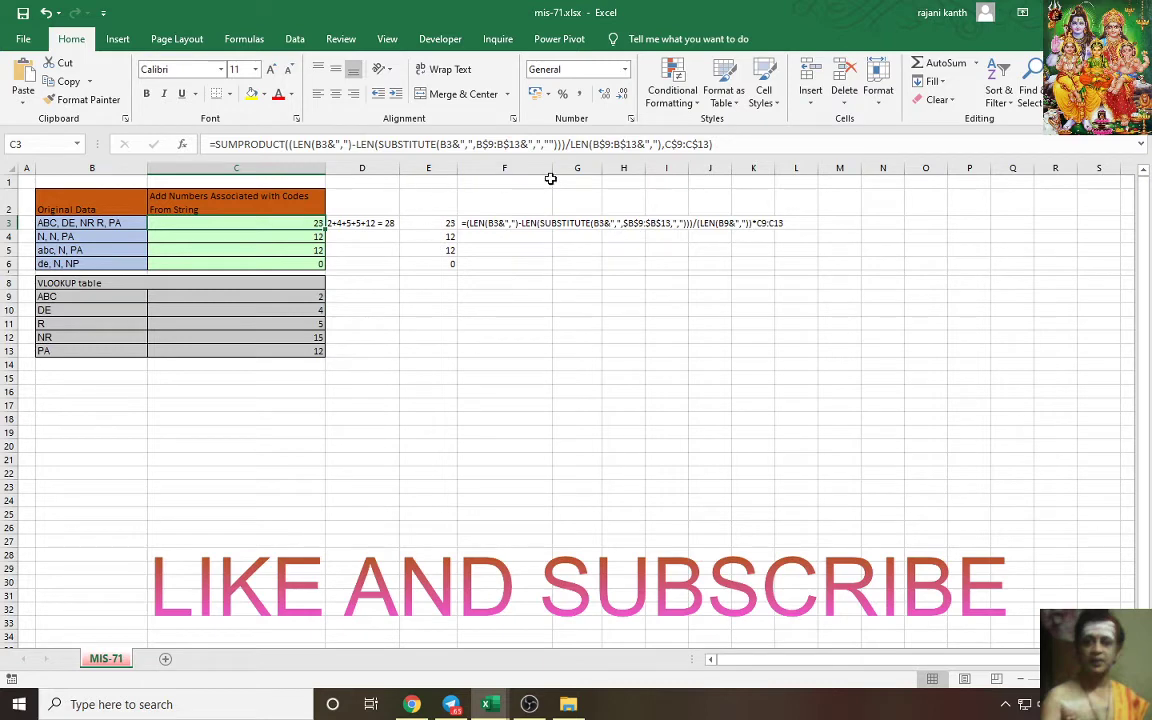
click(680, 224)
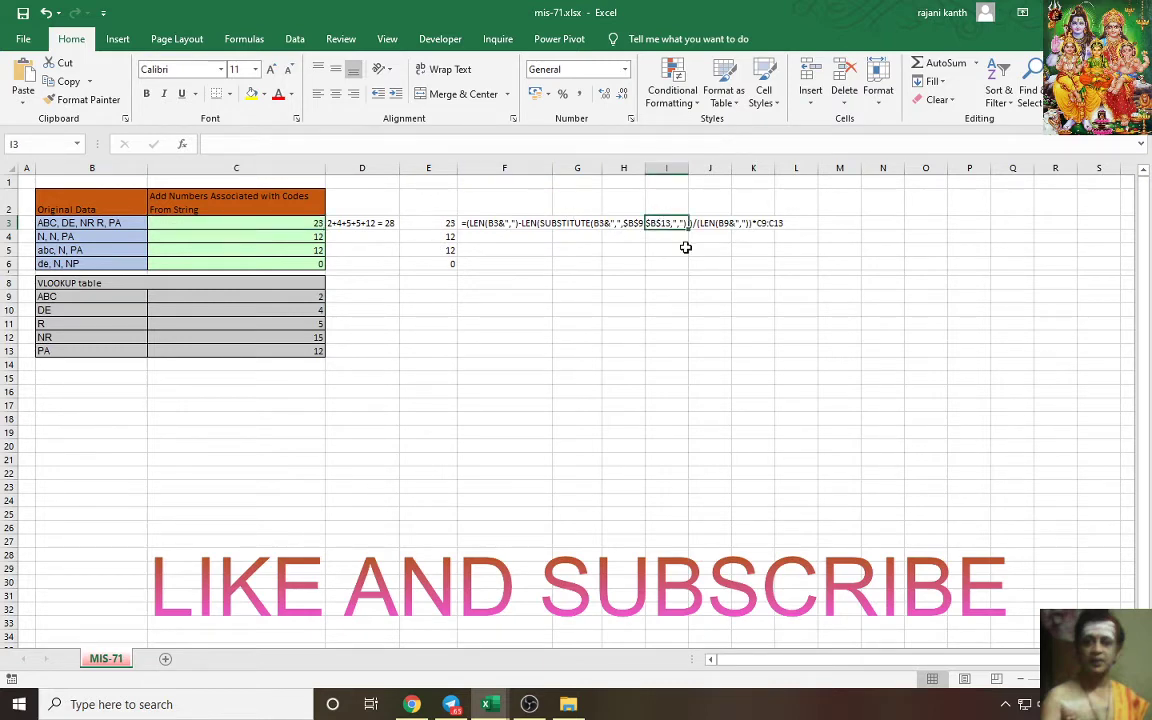
double_click(467, 227)
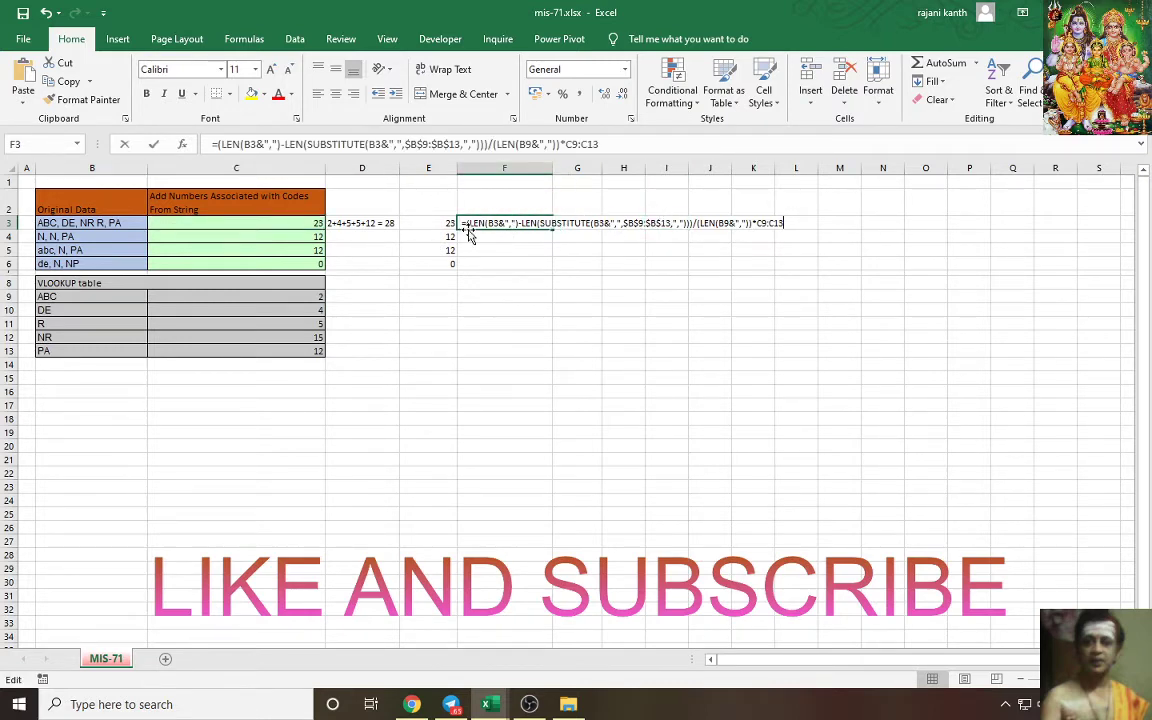
click(683, 223)
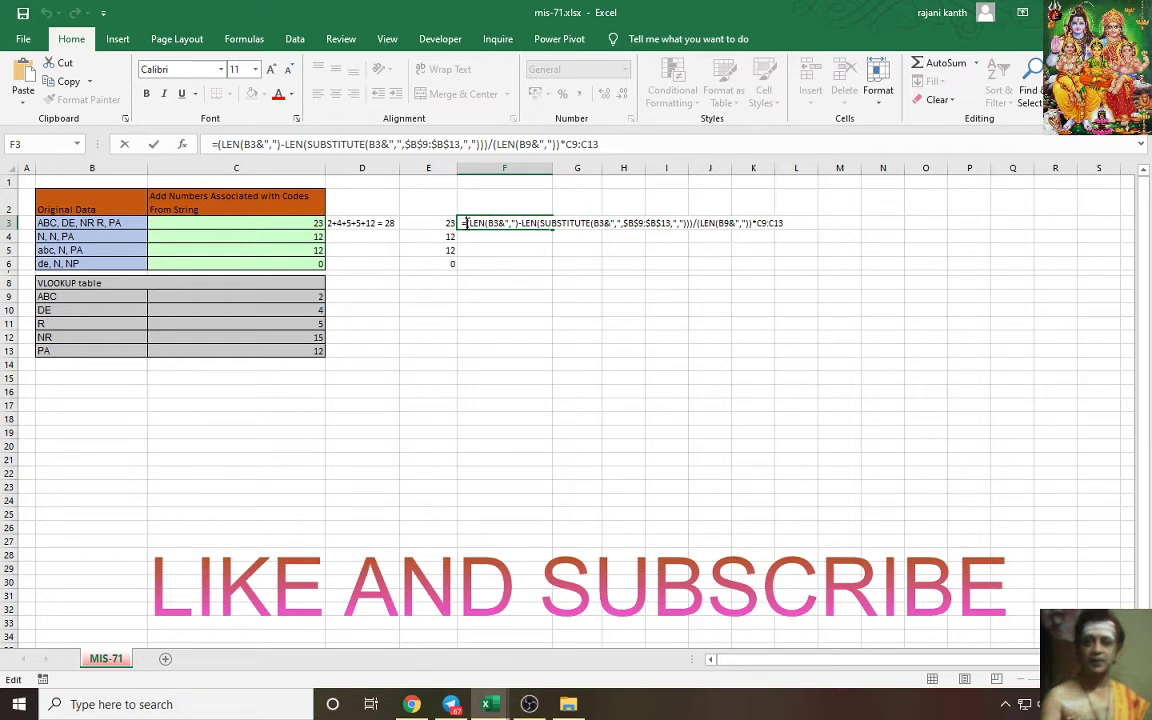
key(ctrl+Return)
key(Return)
key(BackSpace)
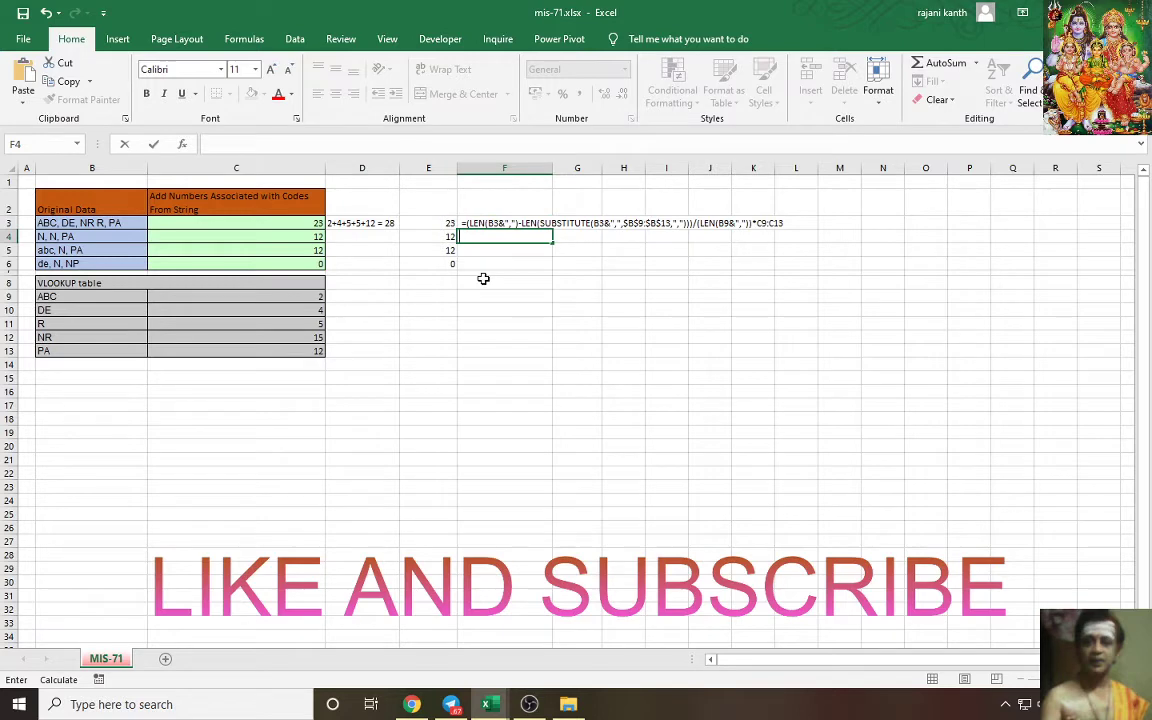
key(Up)
key(F2)
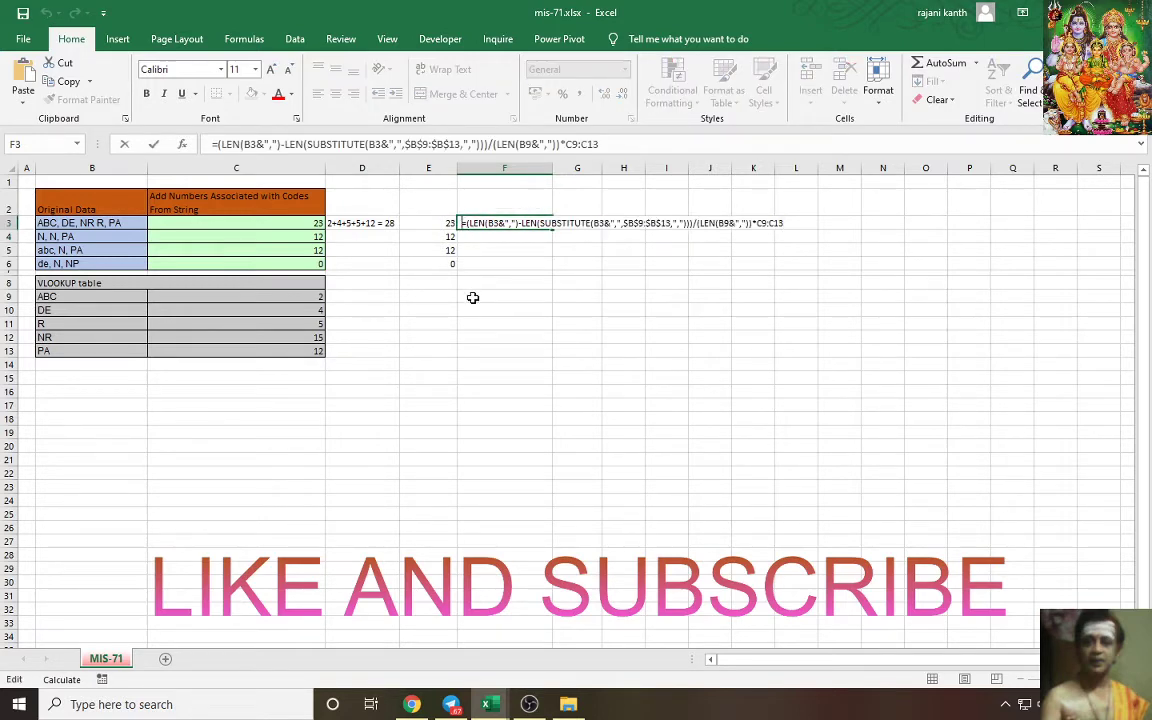
Change SUBSTITUTE's replacement text in F3 from "," back to "".
key(Left)
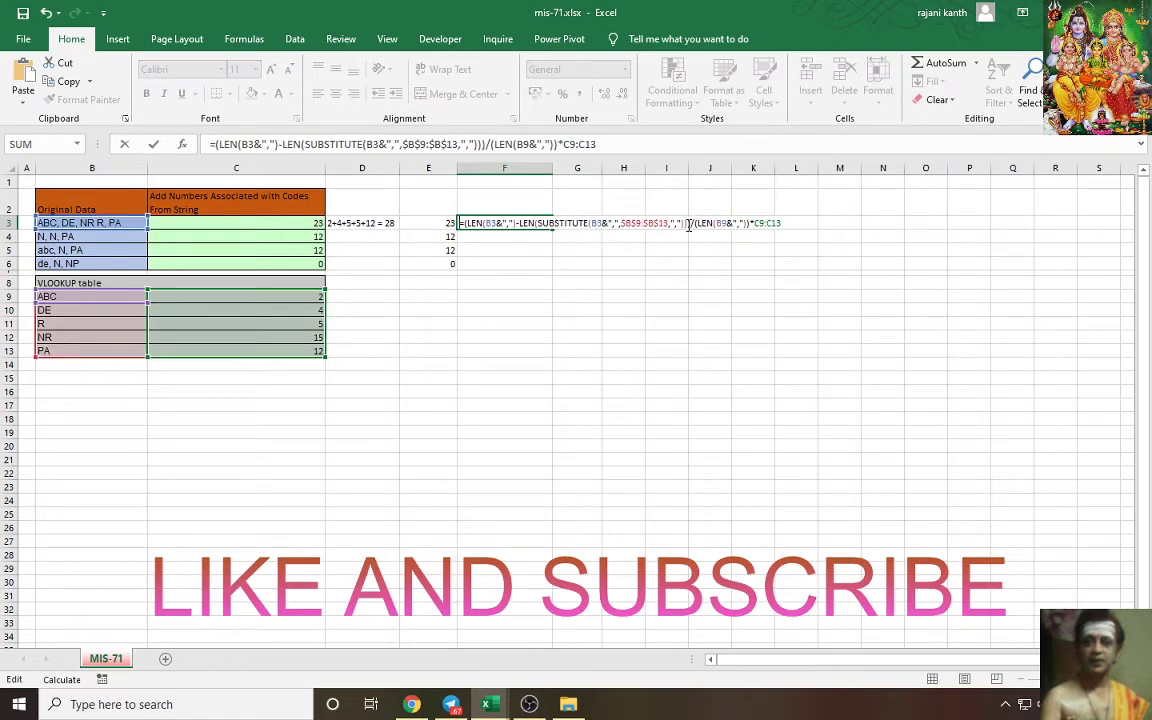
click(683, 221)
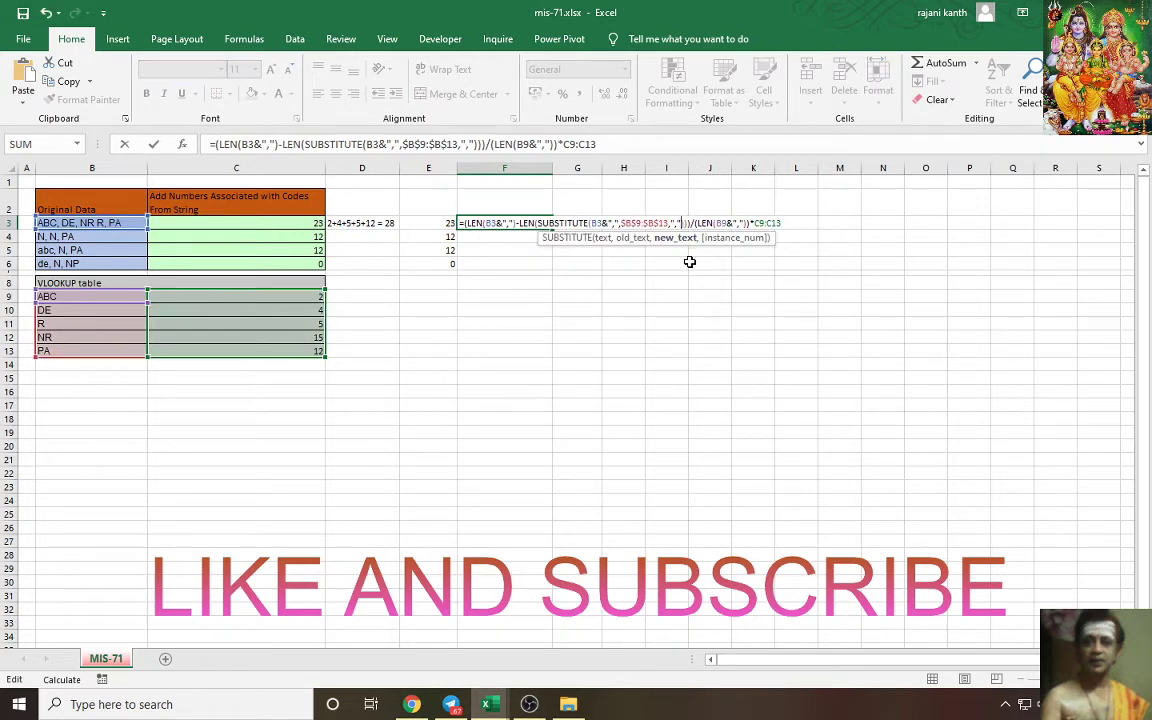
text(,)
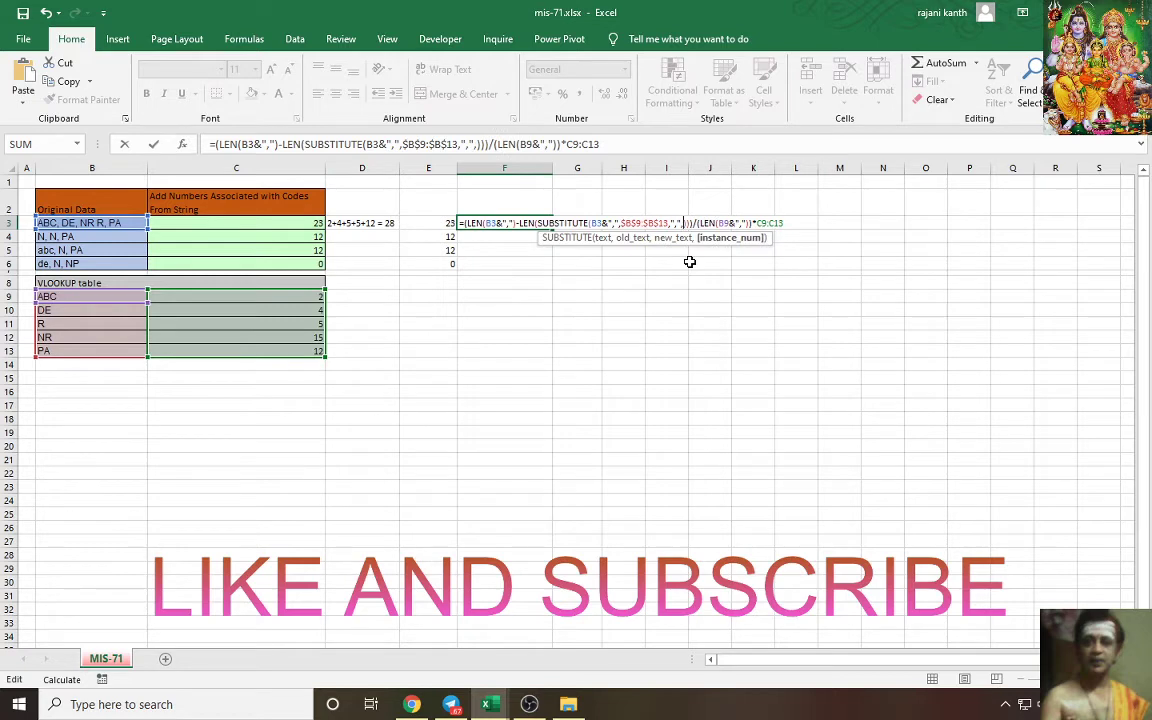
key(BackSpace)
key(BackSpace)
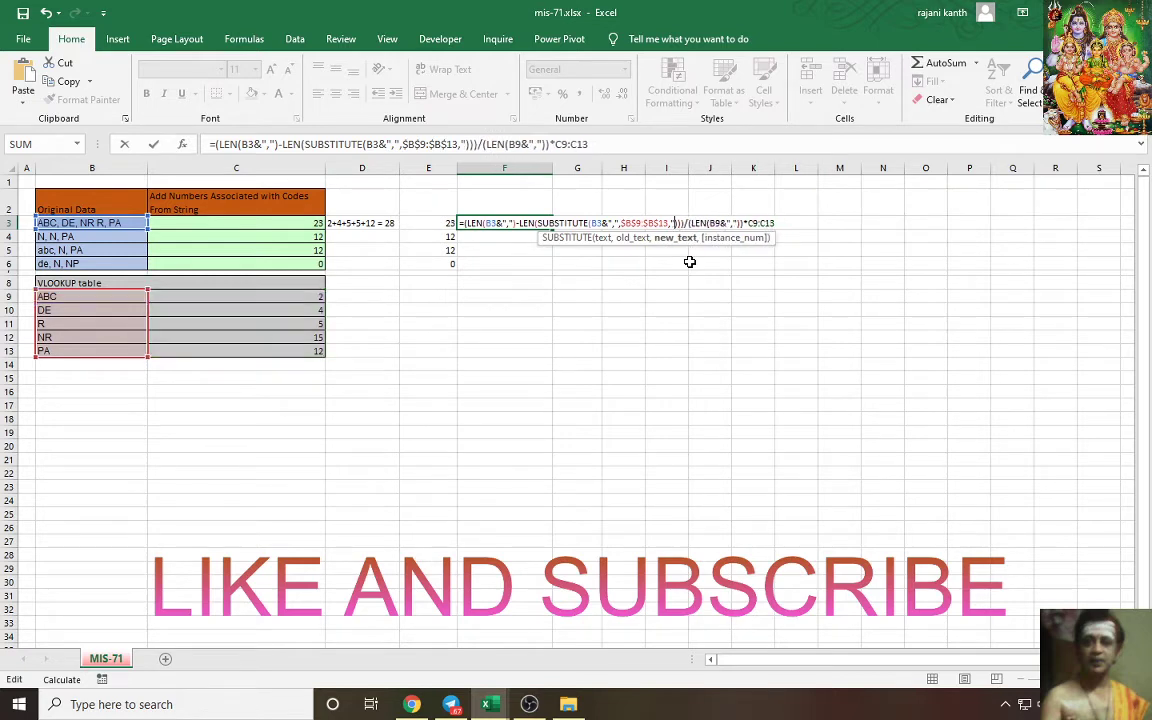
key(BackSpace)
key(BackSpace)
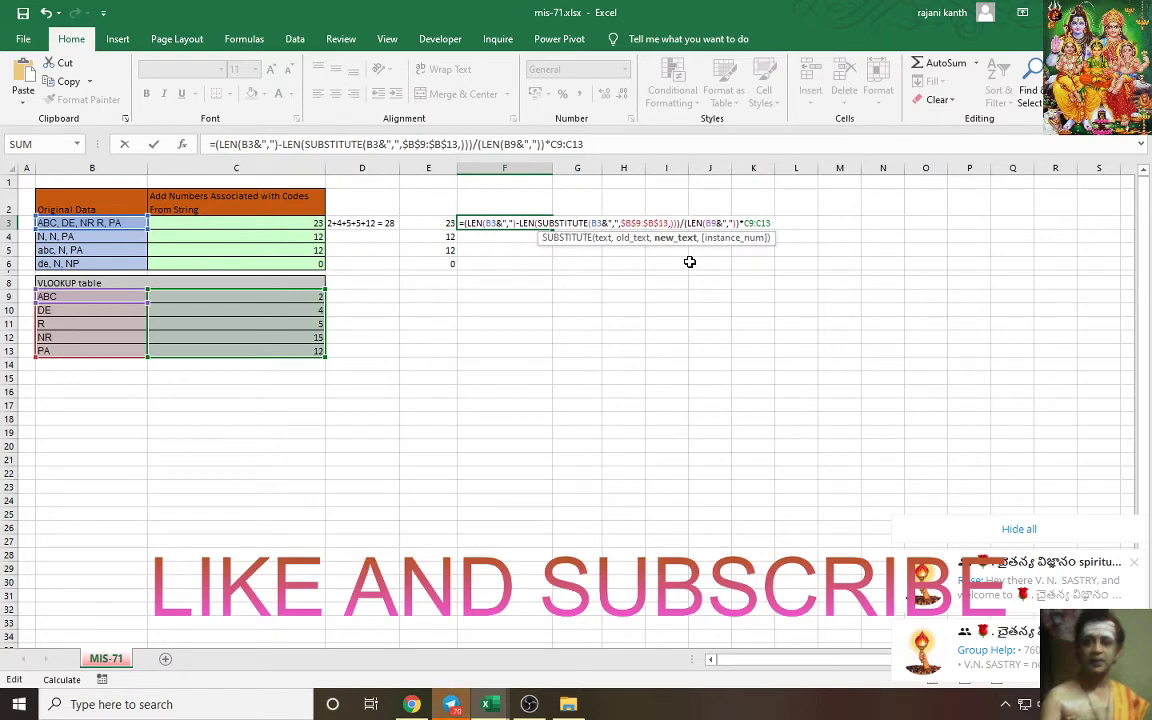
click(620, 223)
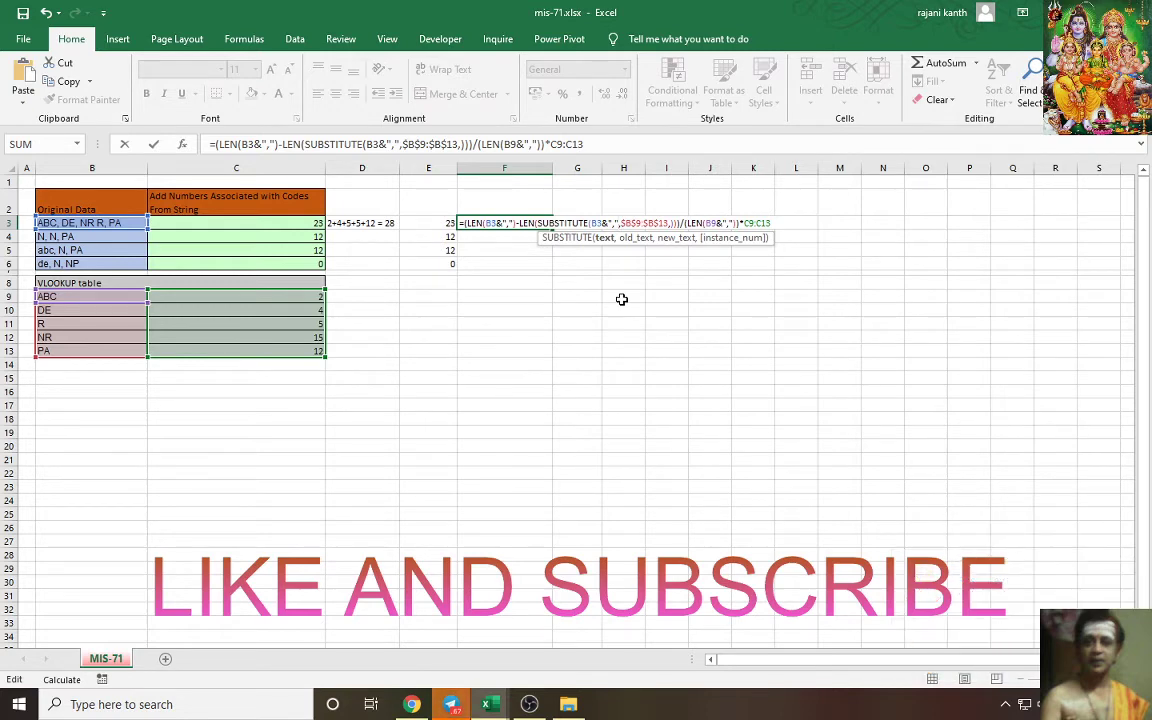
key(Right)
key(Right)
key(Right)
key(Right)
key(Right)
key(Right)
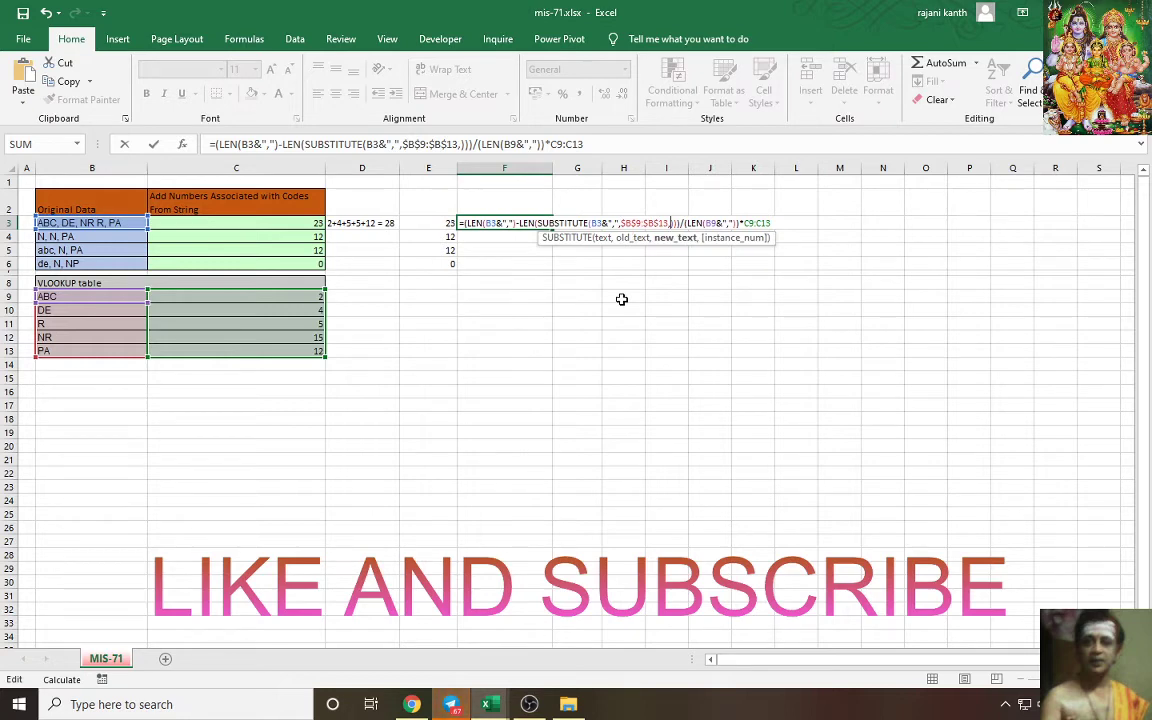
text("")
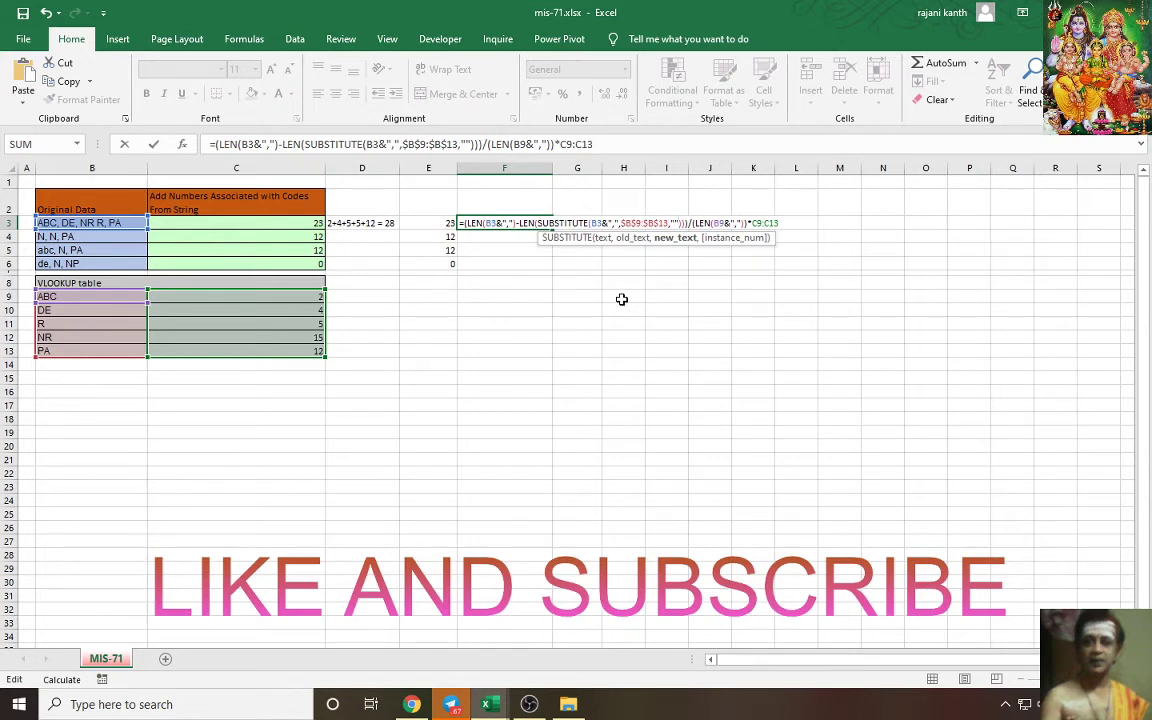
Check the SUBSTITUTE arguments and evaluate the formula to 1.5, 2, 2.5, 7.5, 6.
click(607, 240)
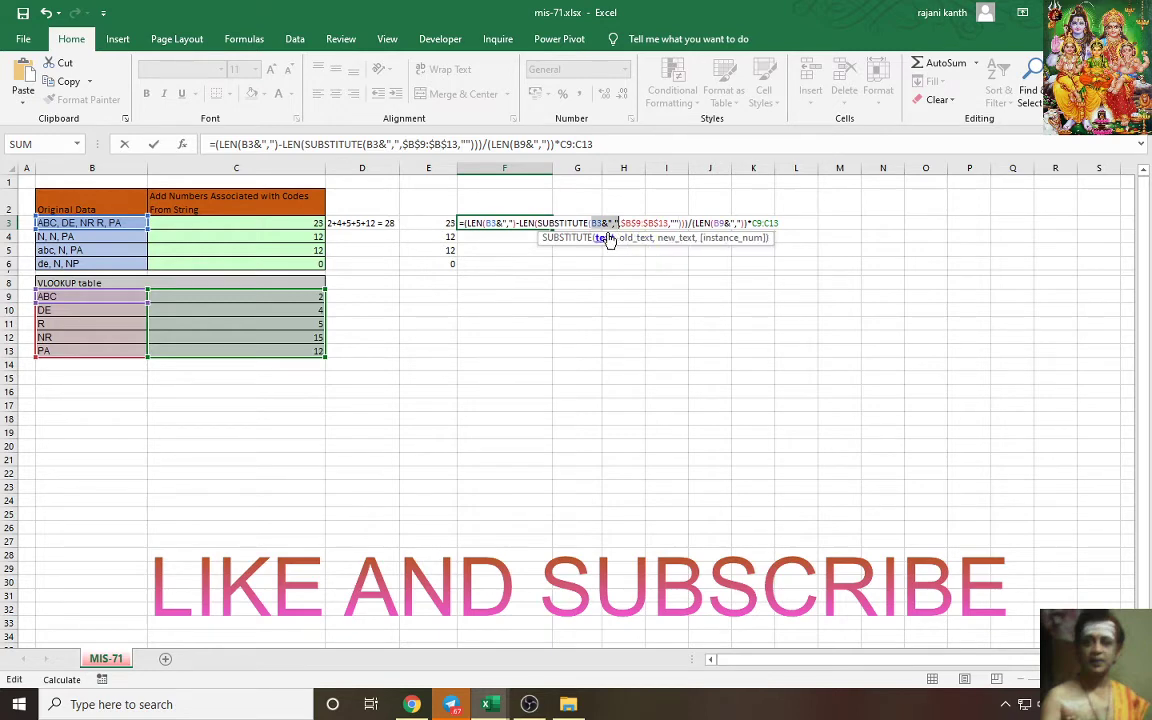
click(639, 245)
click(684, 243)
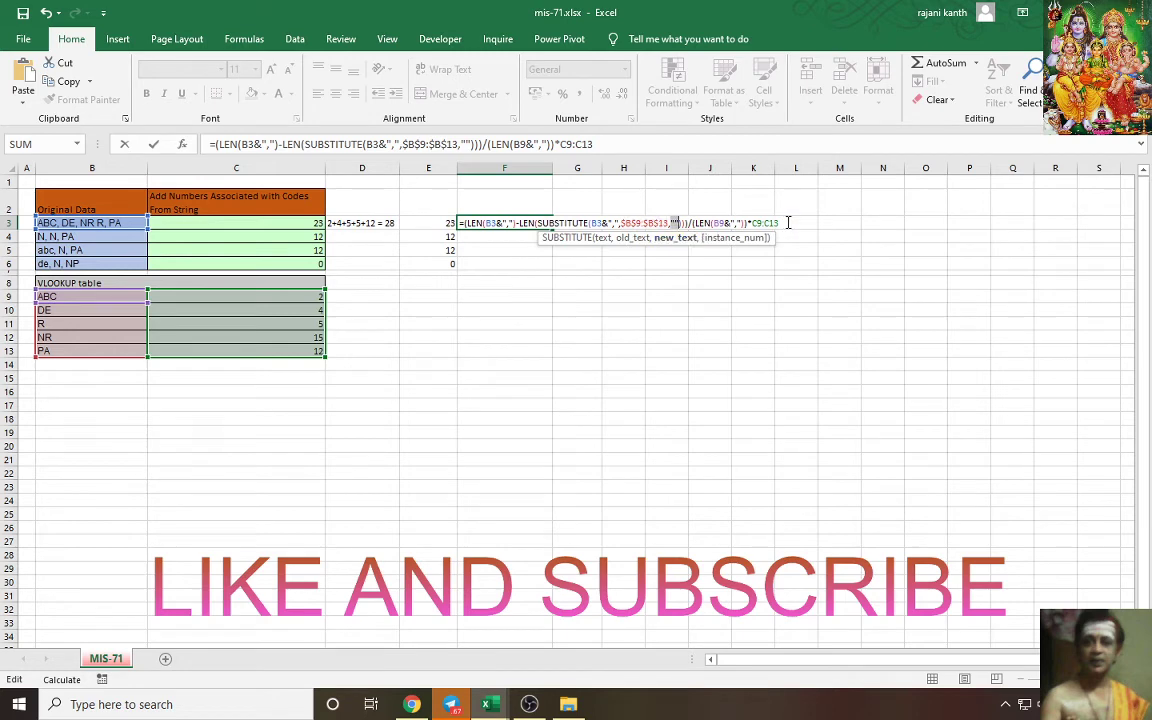
drag(785, 223, 450, 226)
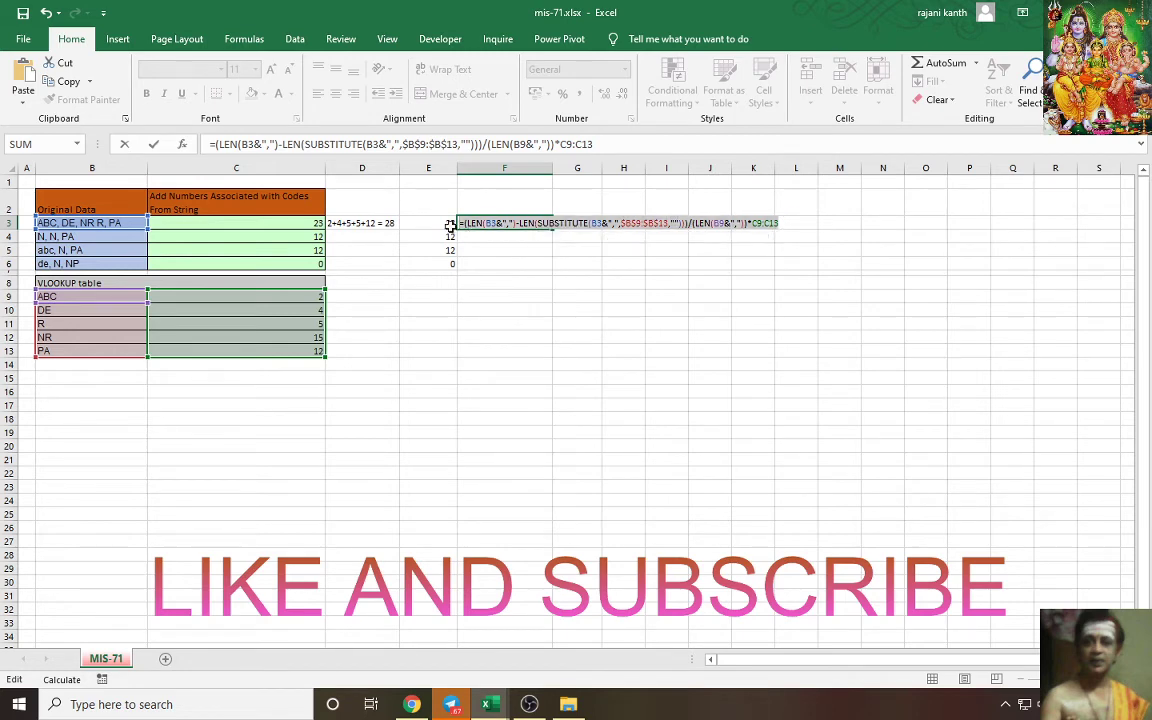
key(F9)
key(ctrl+z)
Compare F3's formula with C3's SUMPRODUCT formula, then reopen F3 for editing.
click(675, 223)
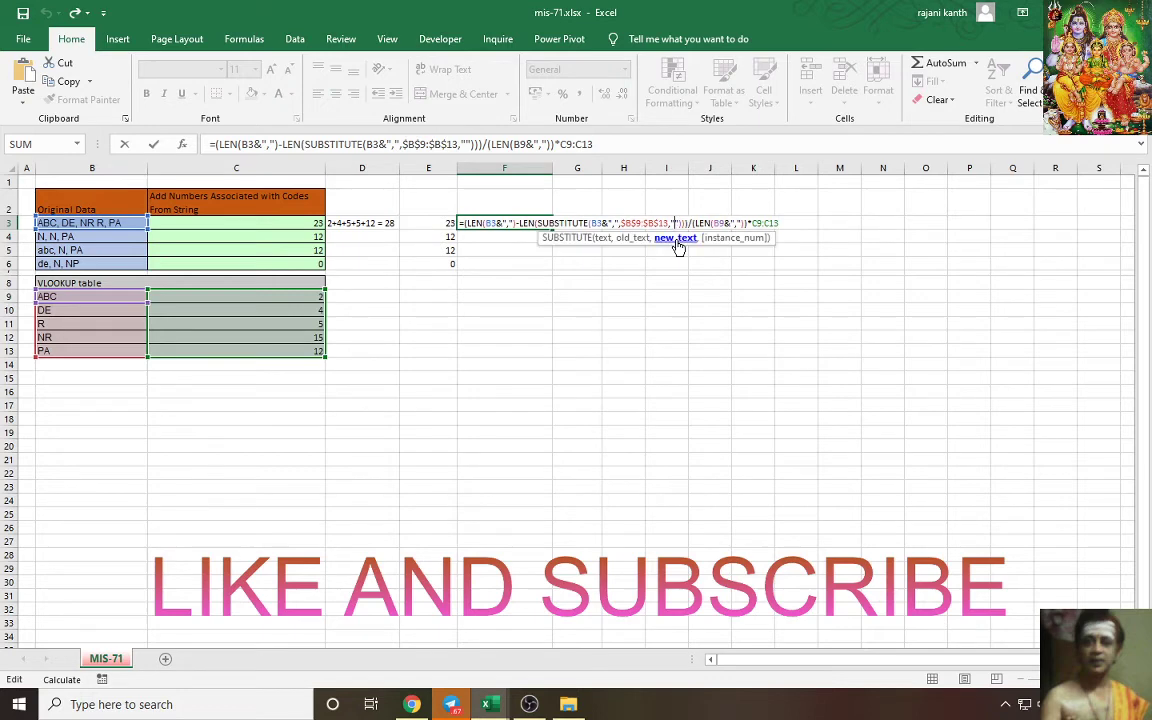
click(468, 224)
key(Escape)
click(305, 223)
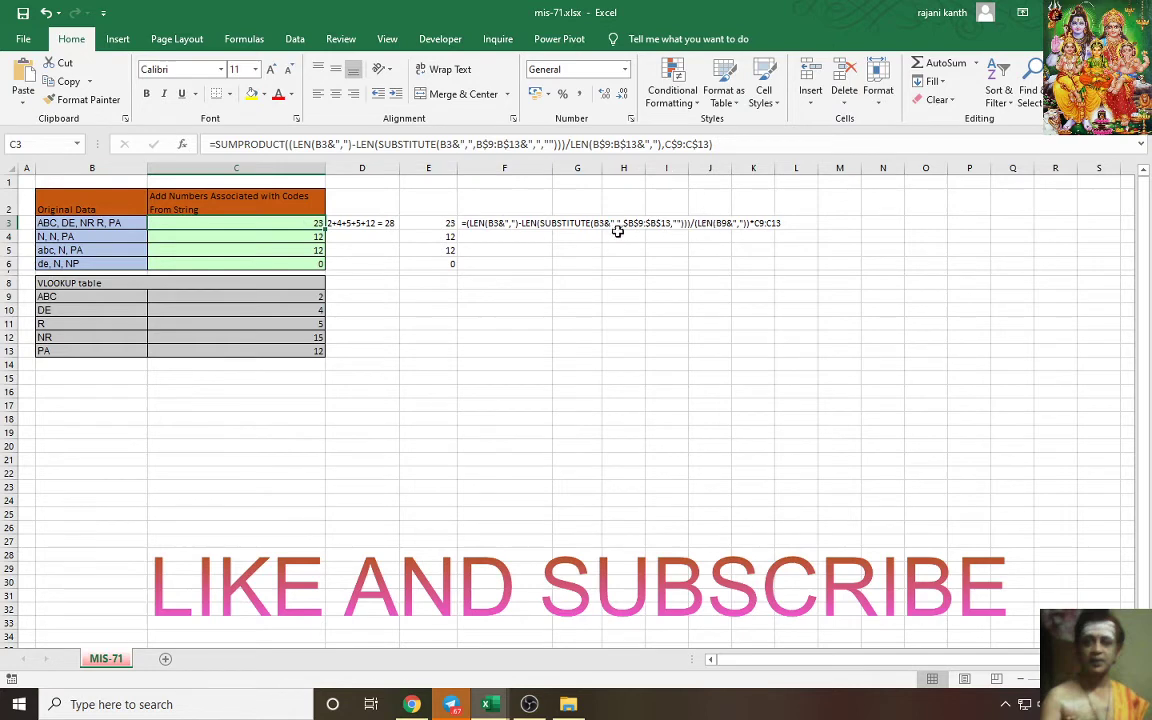
click(470, 223)
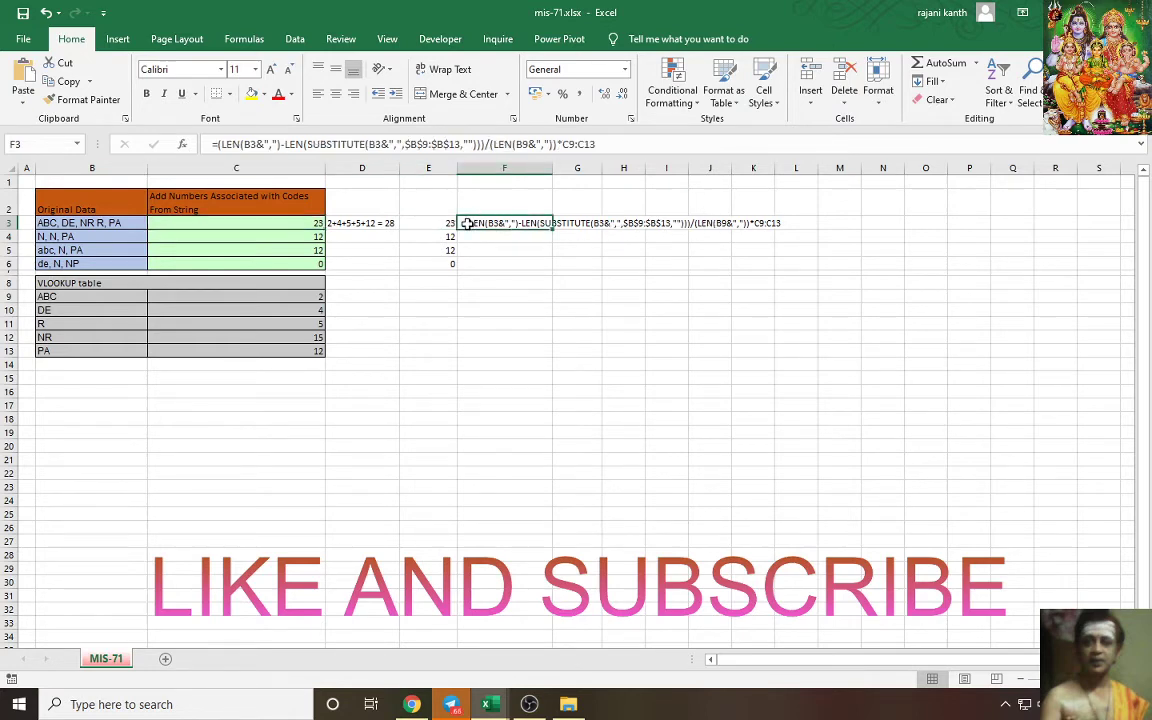
double_click(467, 223)
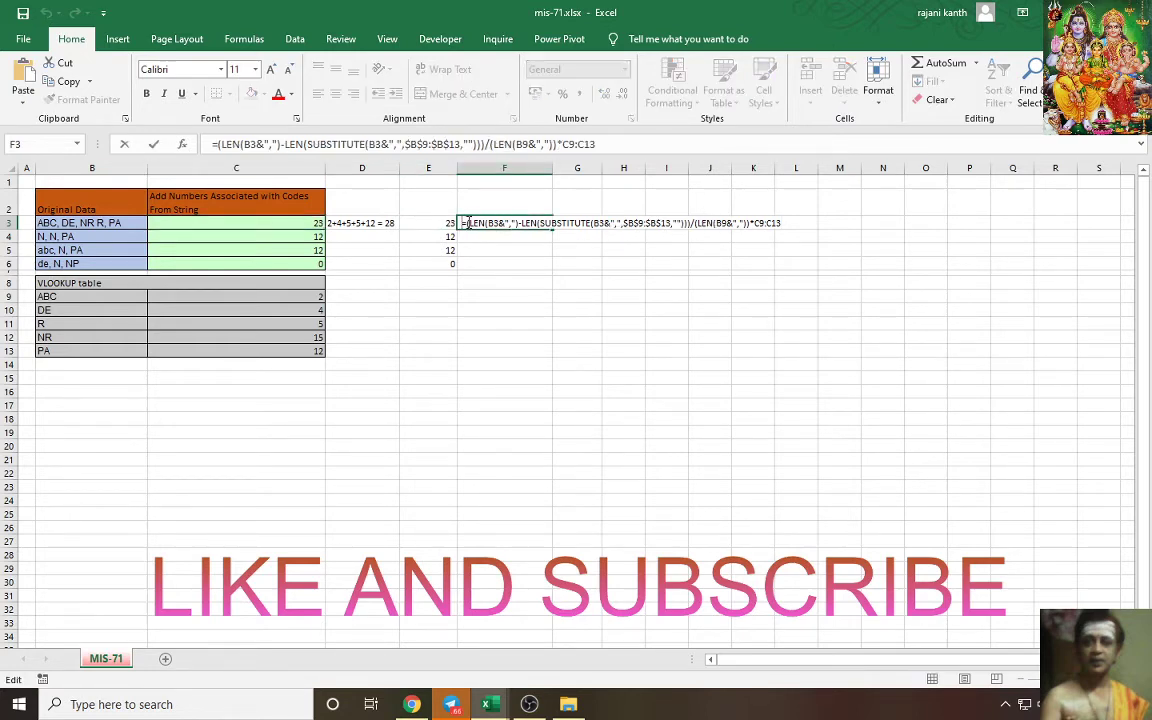
Append &"," after $B$13, preview the array {2;3;2.5;0;9}, then prefix F3's formula with SUMPRODUCT.
click(668, 223)
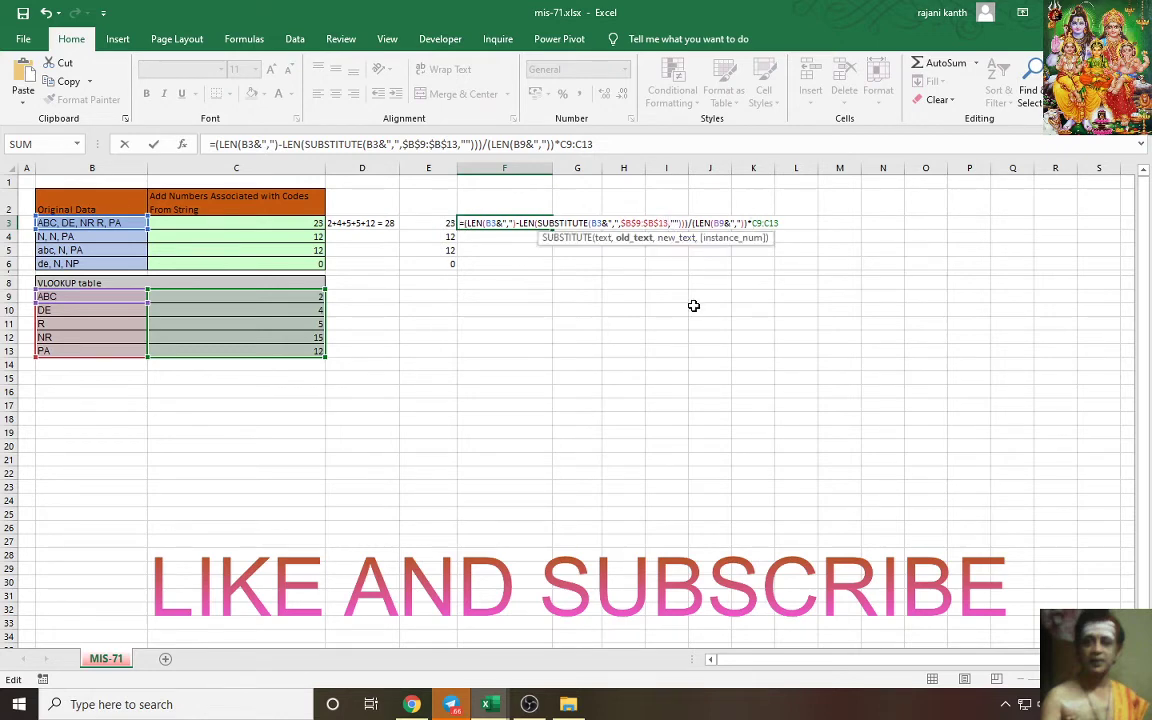
text(&")
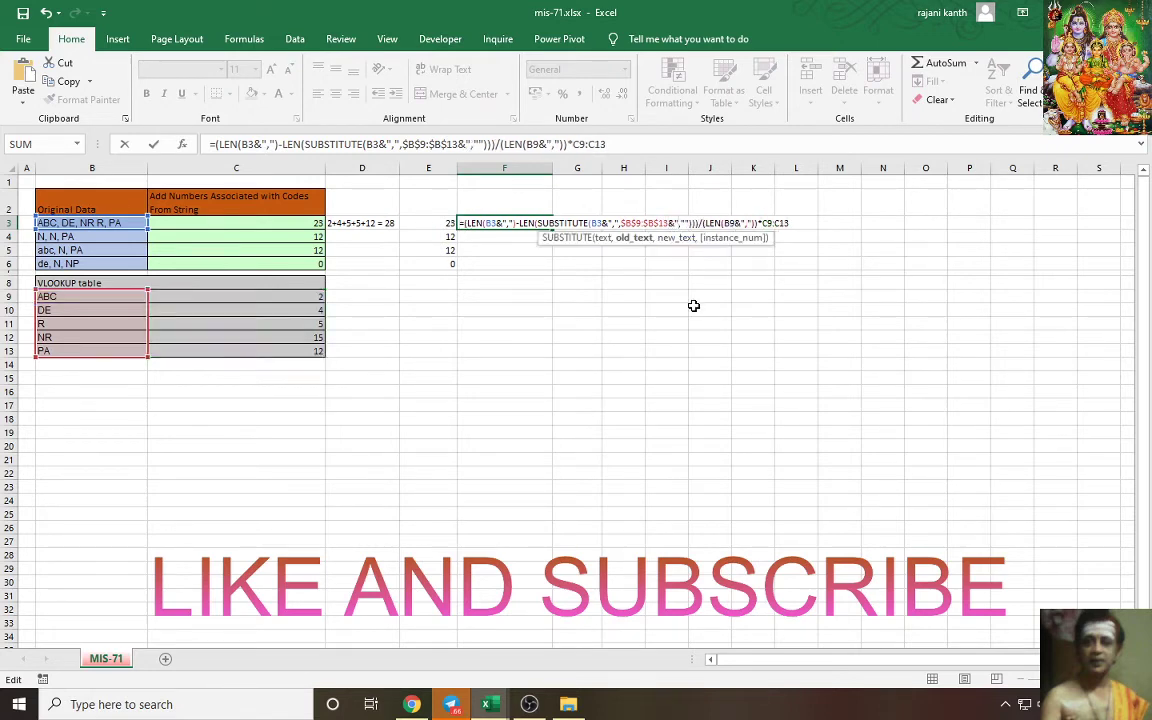
text(,")
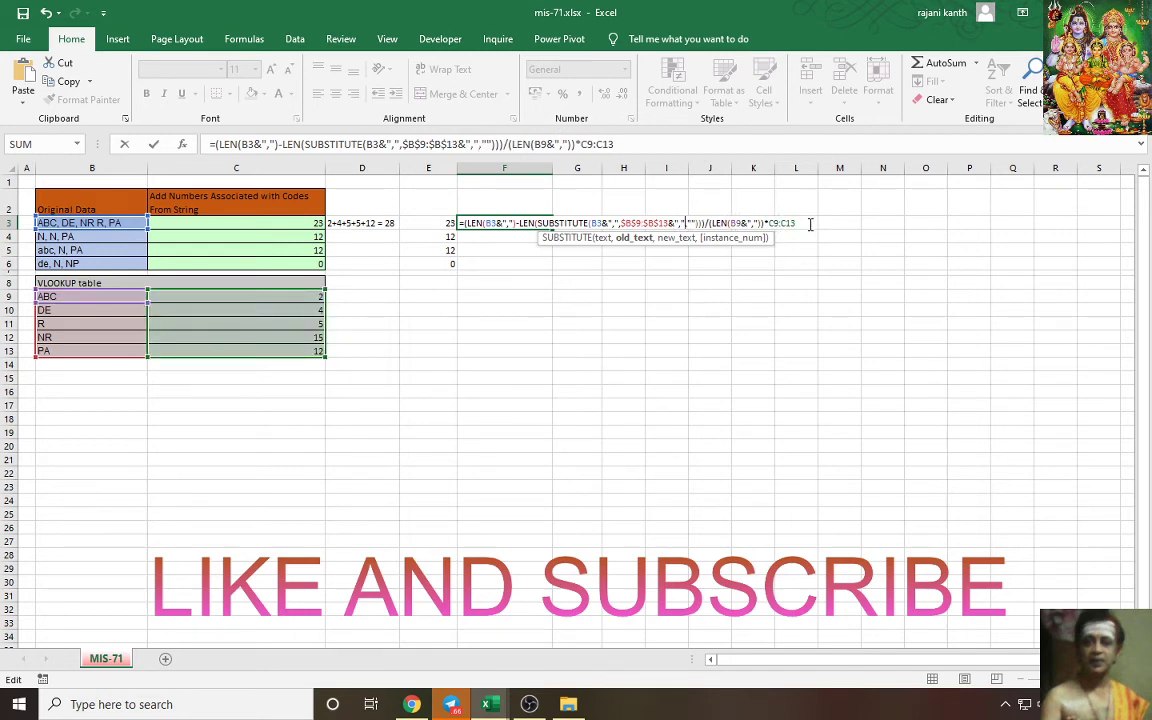
drag(798, 223, 467, 211)
key(F9)
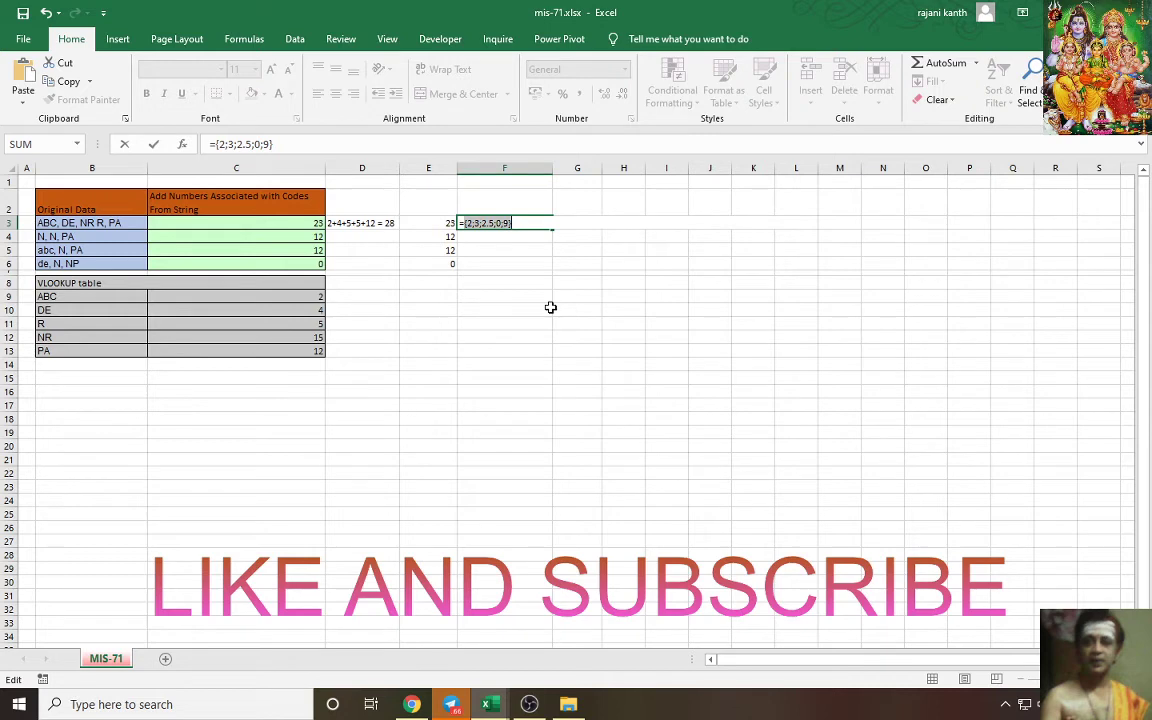
key(ctrl+z)
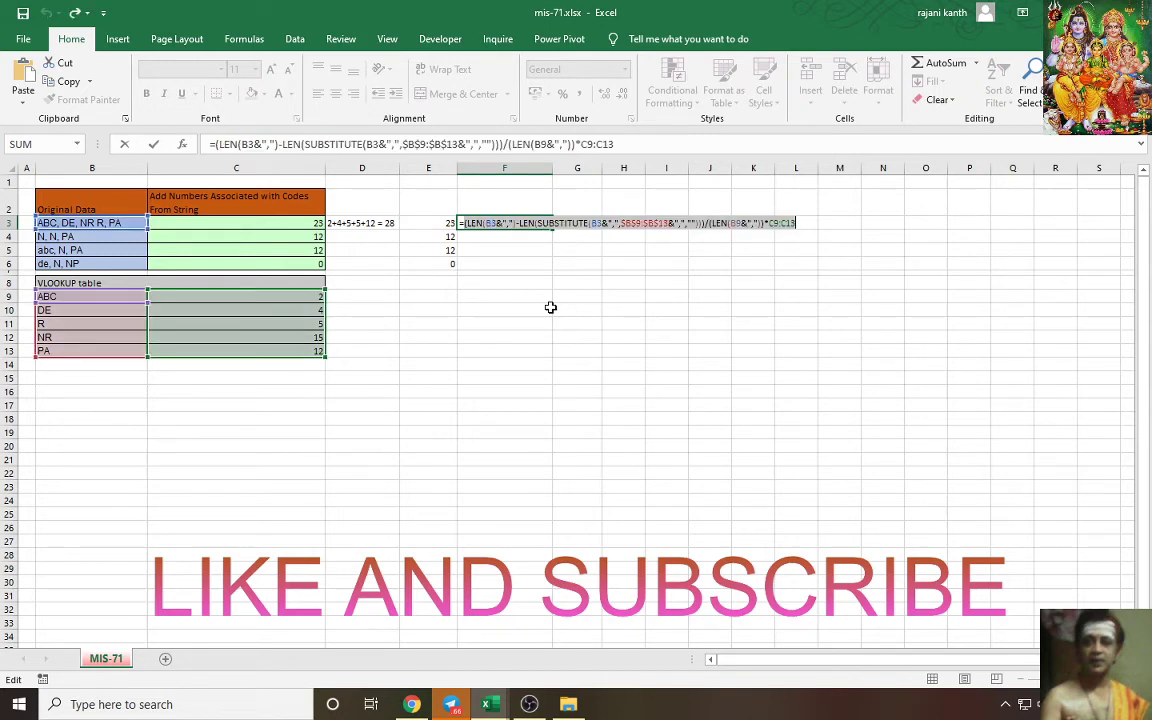
key(Home)
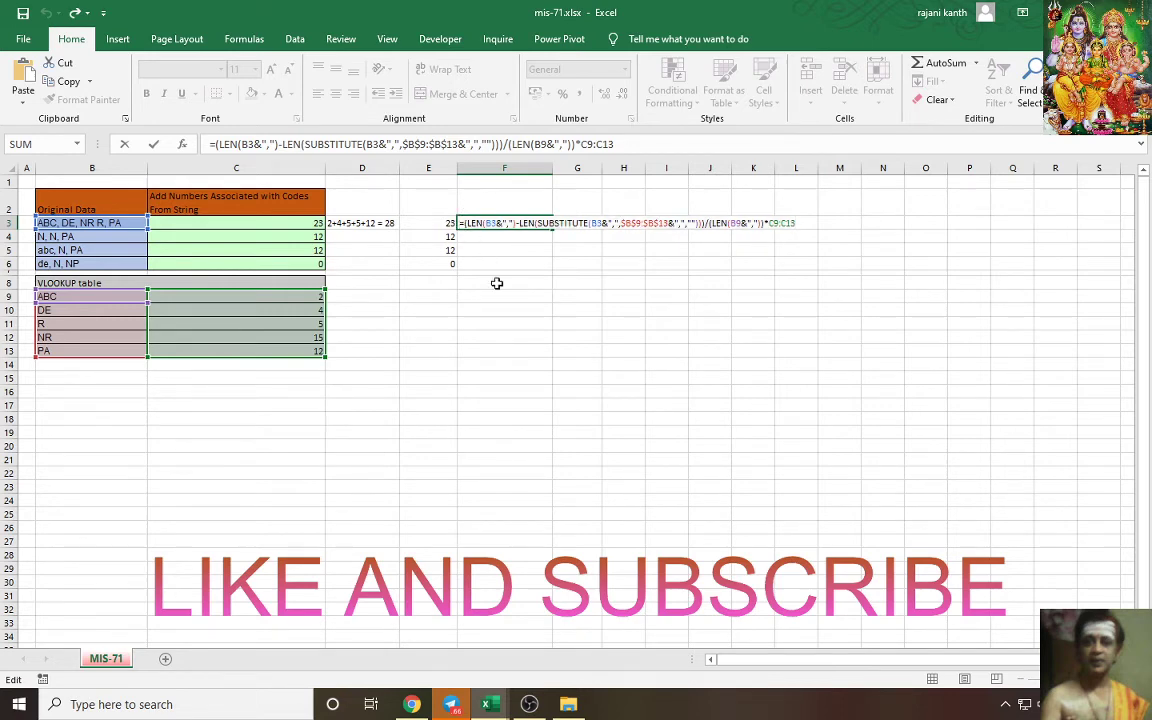
text(SUMPRODUCT)
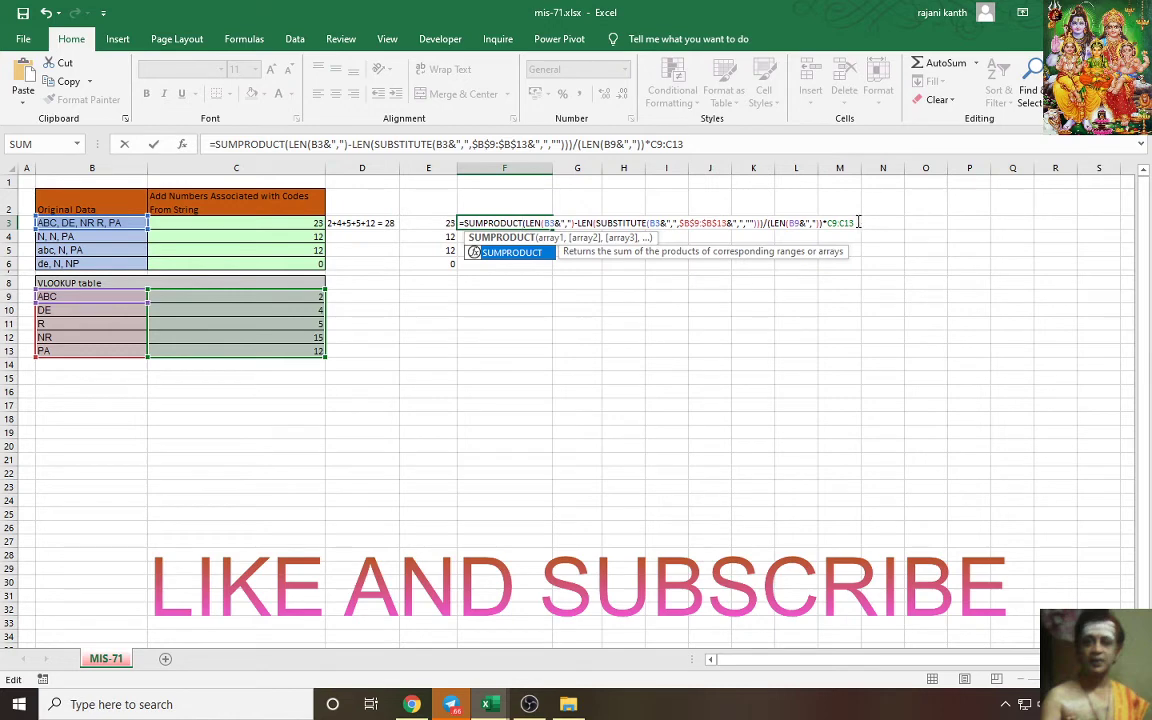
Make the trailing C9:C13 reference absolute as $C$9:$C$13 and select the divisor's B9.
drag(827, 222, 856, 222)
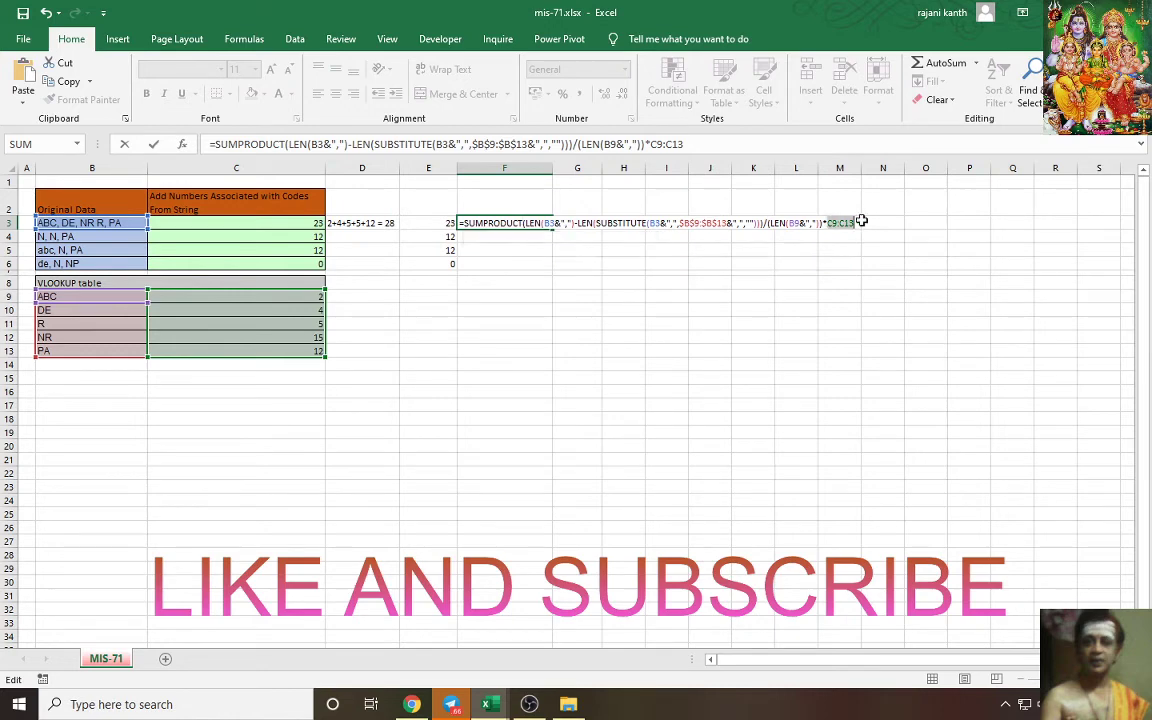
key(F4)
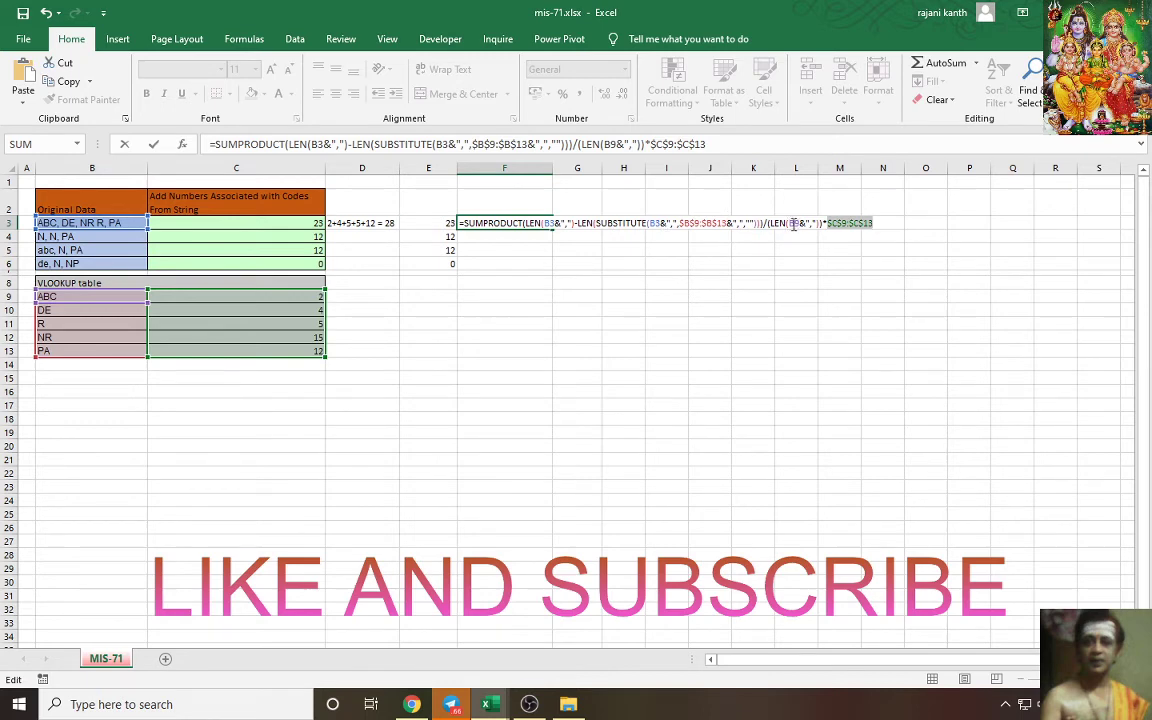
double_click(791, 223)
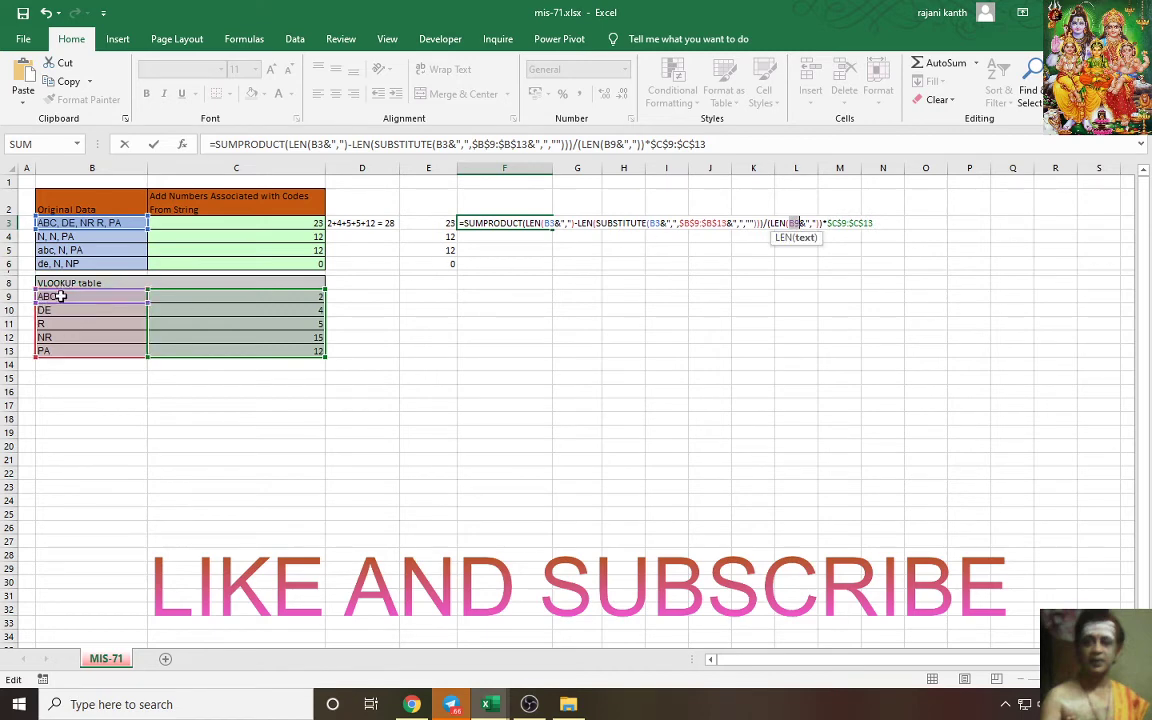
Replace the divisor's B9 with $B$9:$B$13 and enter F3's formula, which returns #VALUE!
drag(60, 297, 60, 351)
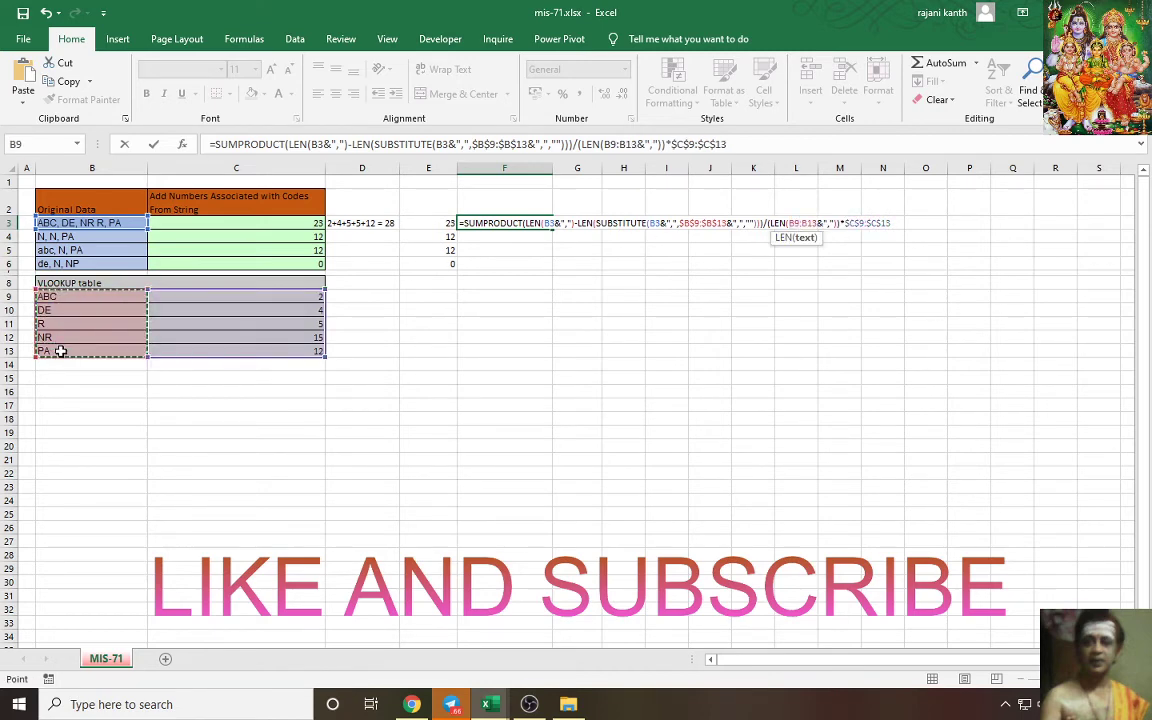
key(F4)
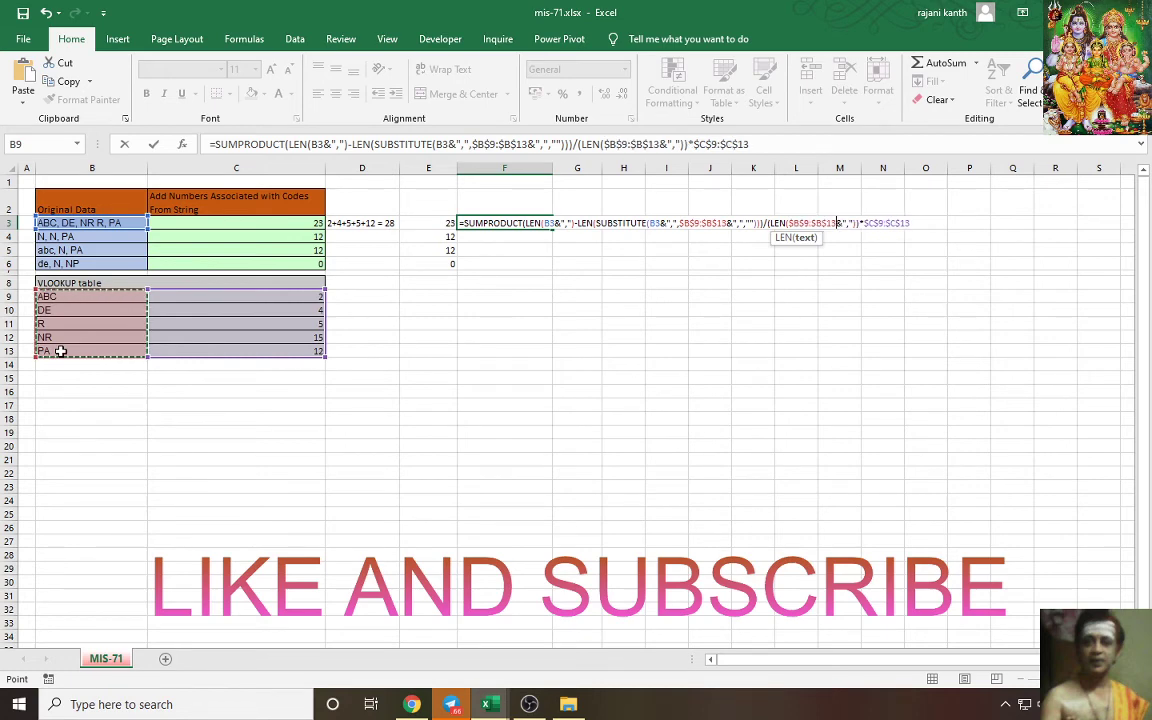
key(ctrl+Return)
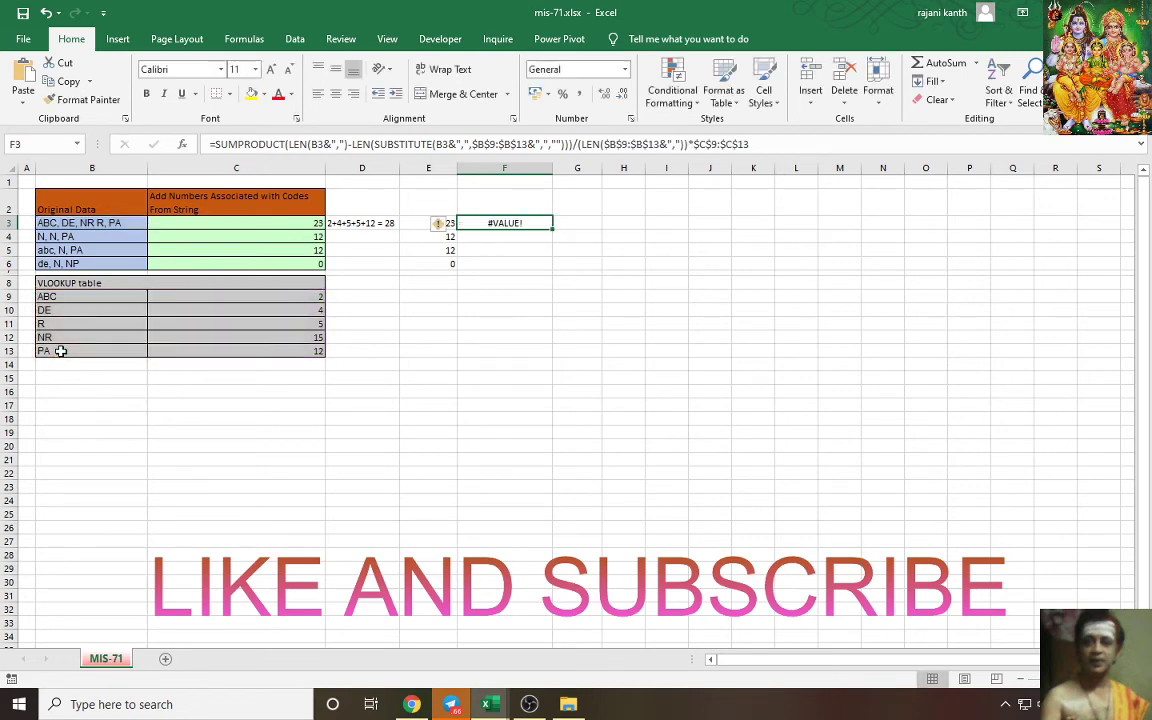
key(F2)
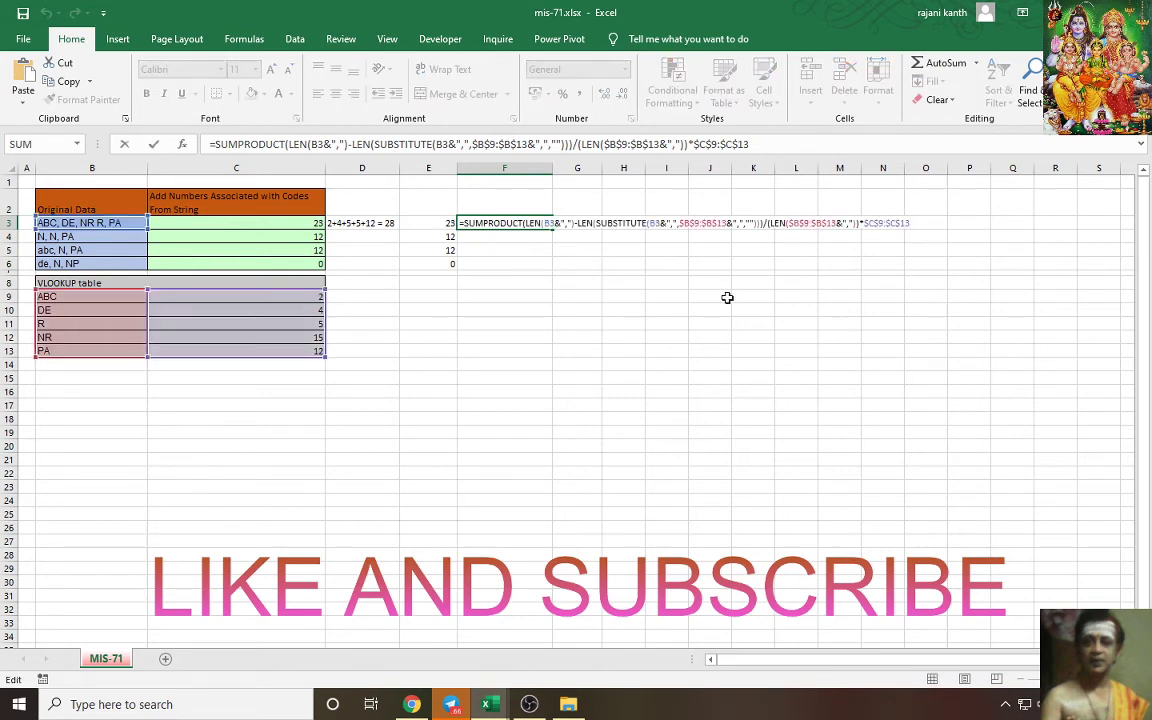
key(Escape)
click(316, 223)
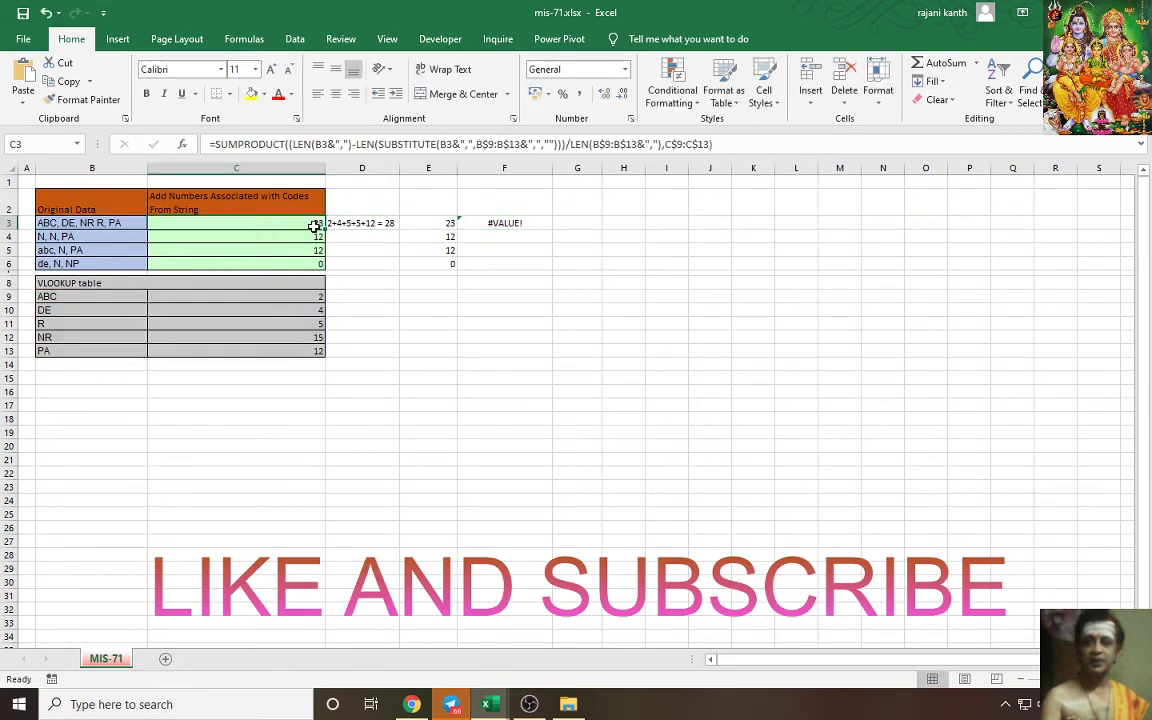
Check C3's working SUMPRODUCT formula against F3's #VALUE! formula, then reopen F3 for editing.
key(F2)
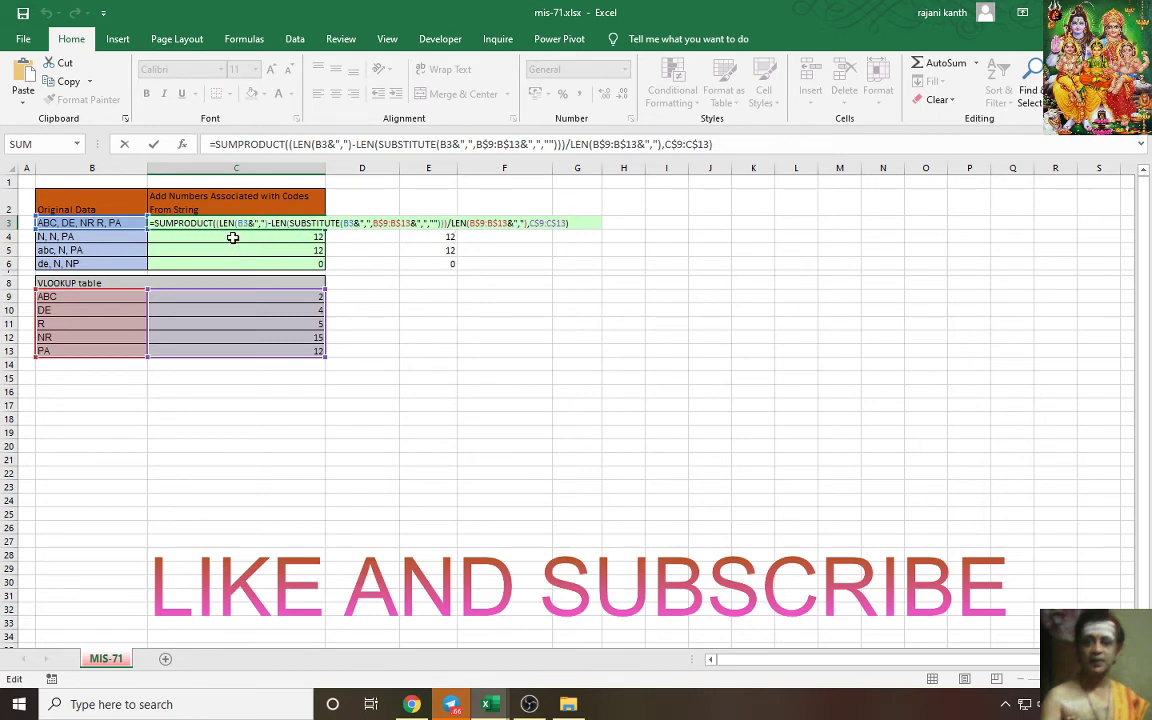
key(Return)
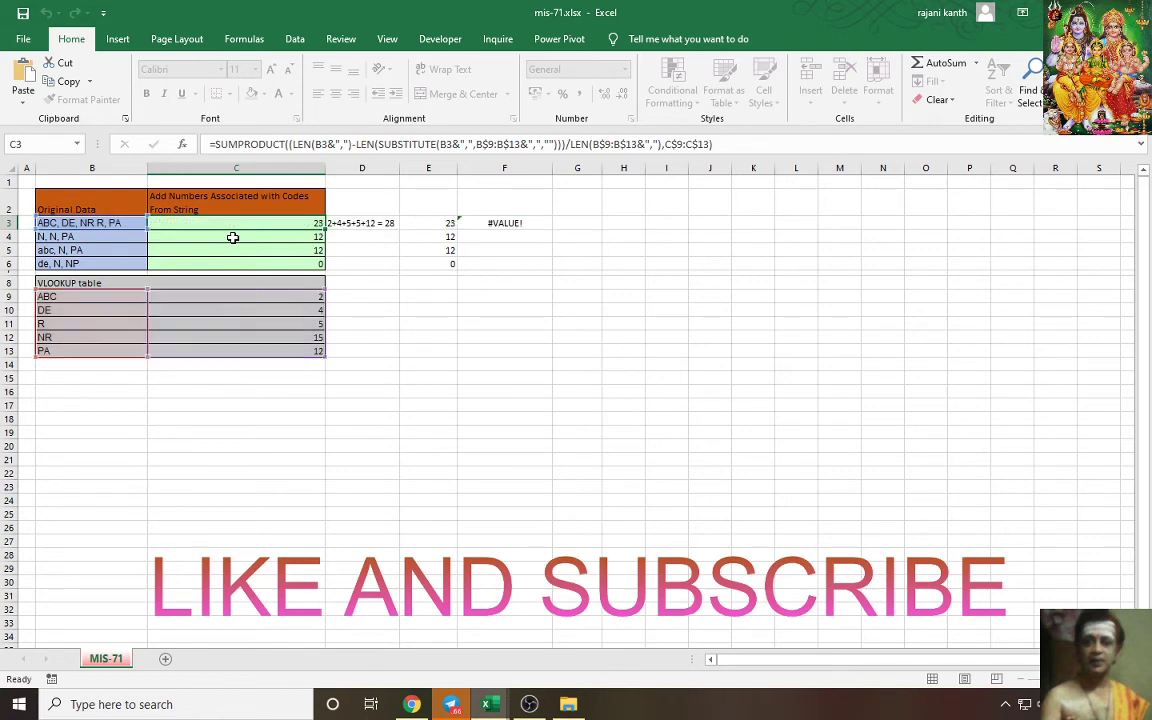
click(513, 222)
double_click(513, 222)
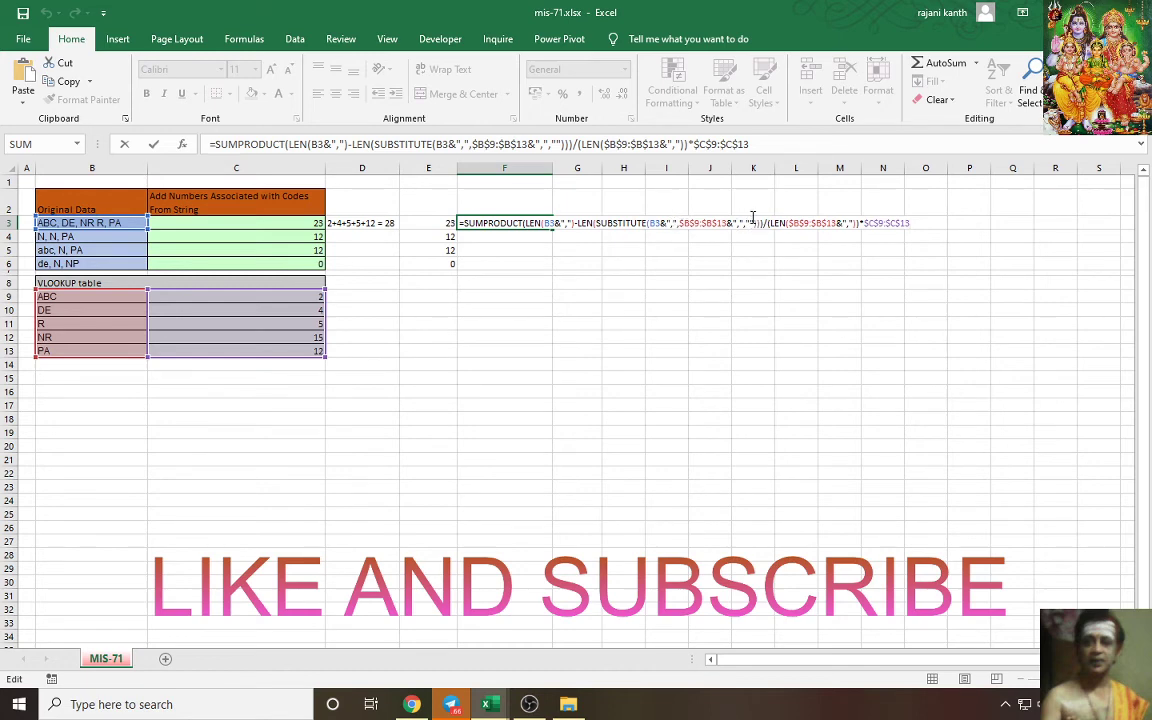
key(ctrl+Return)
click(291, 226)
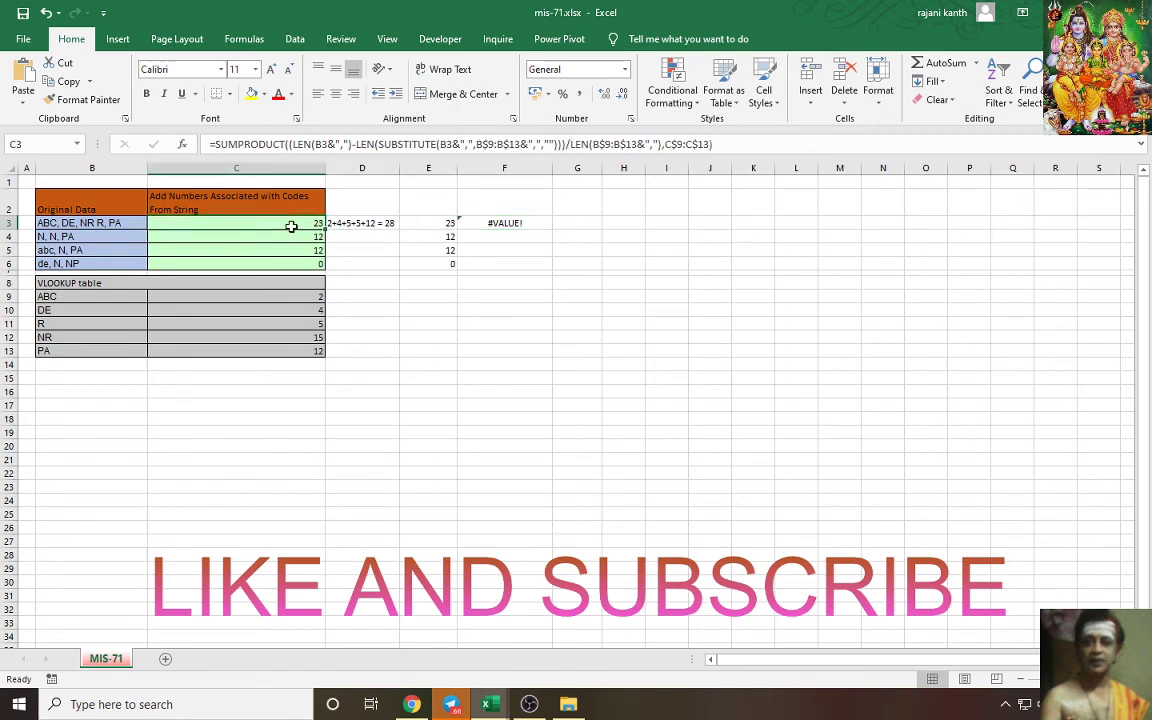
click(504, 223)
double_click(504, 223)
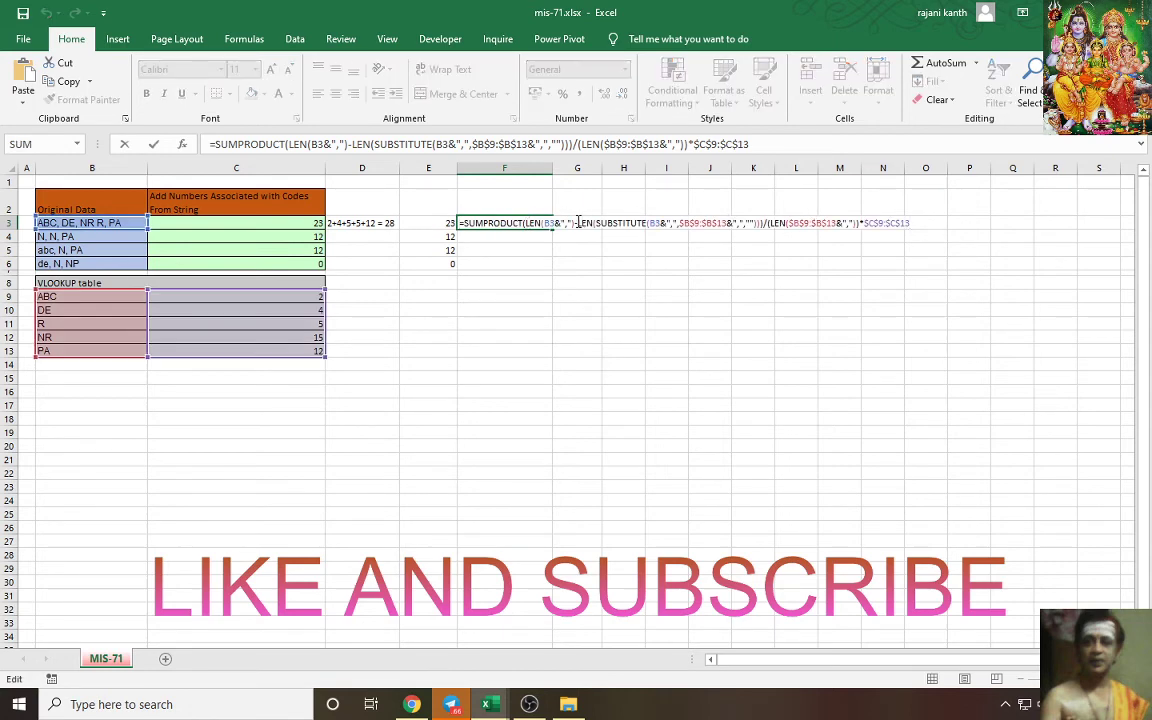
Add the missing bracket after SUMPRODUCT so F3 returns 23, then fill down to F6 (12, 12, 0).
click(521, 223)
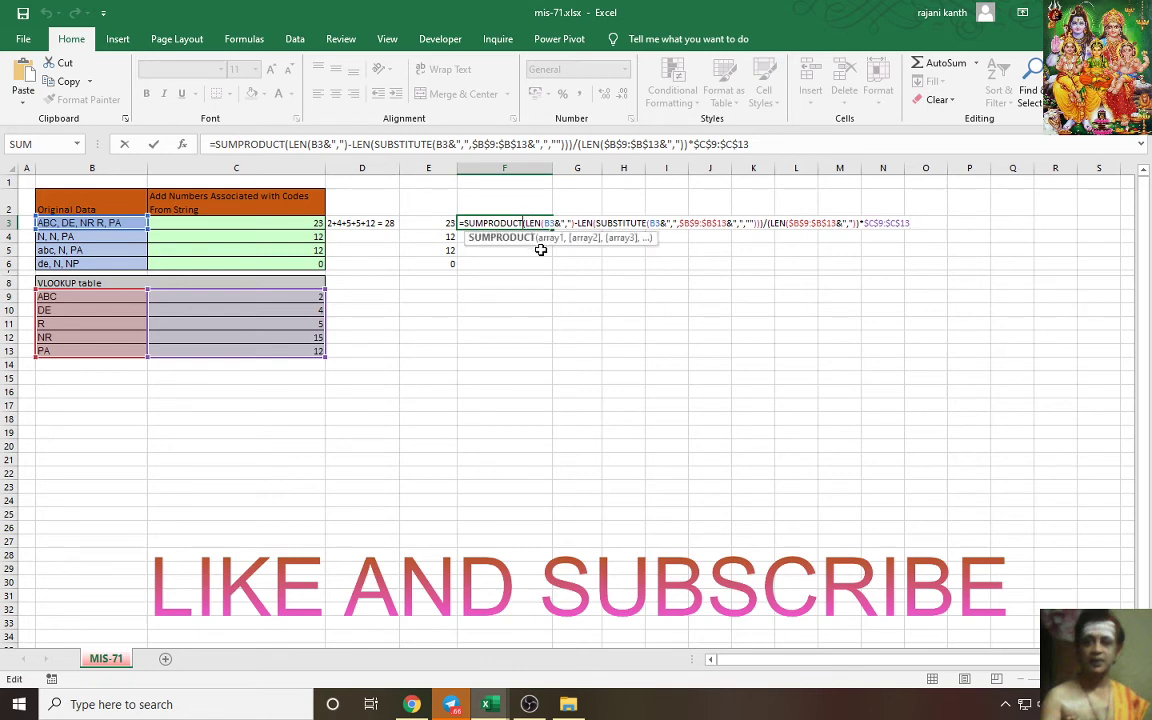
text(()
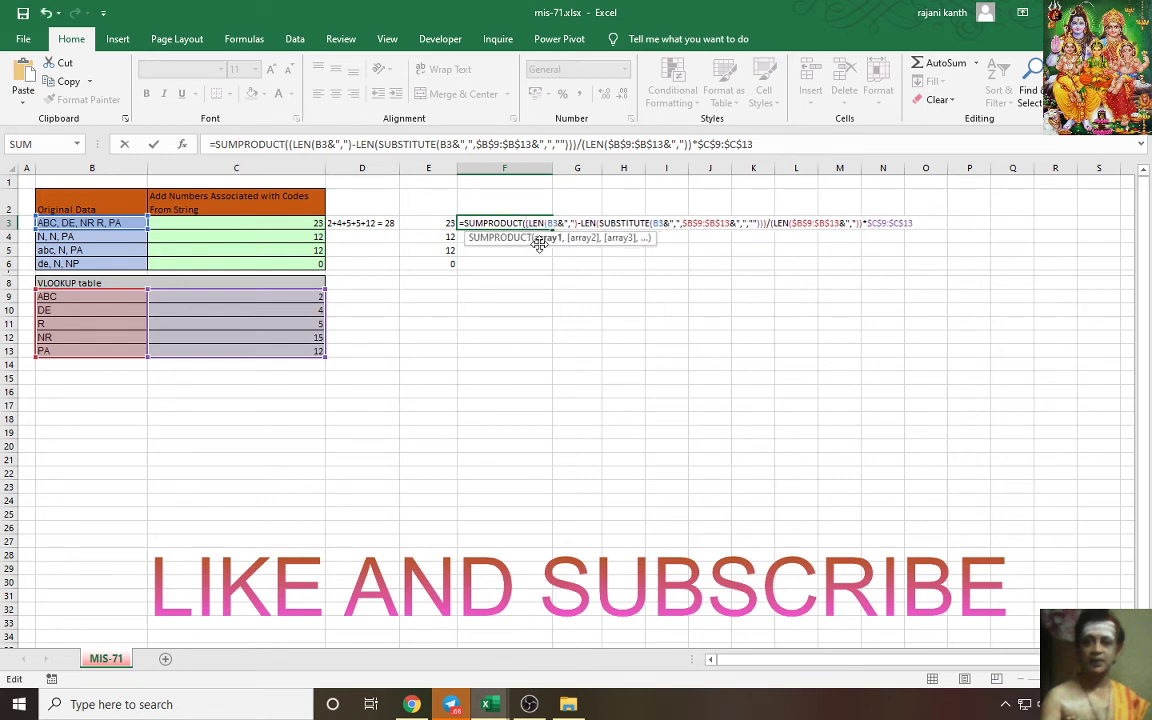
key(End)
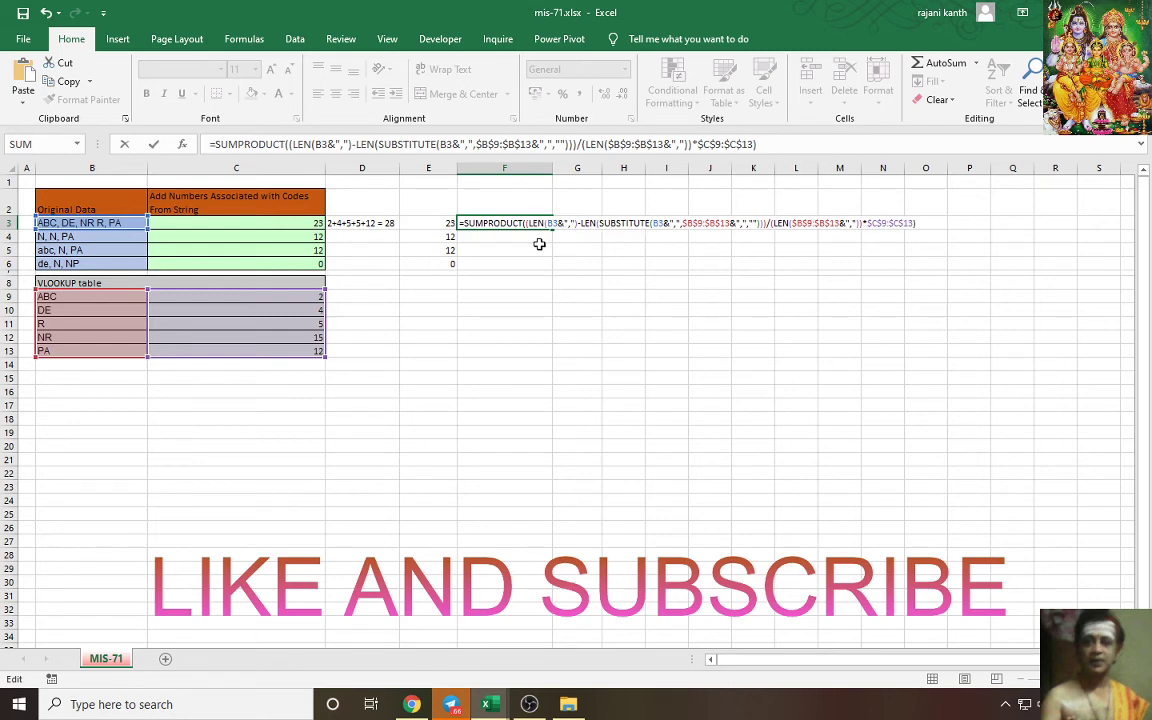
key(ctrl+Return)
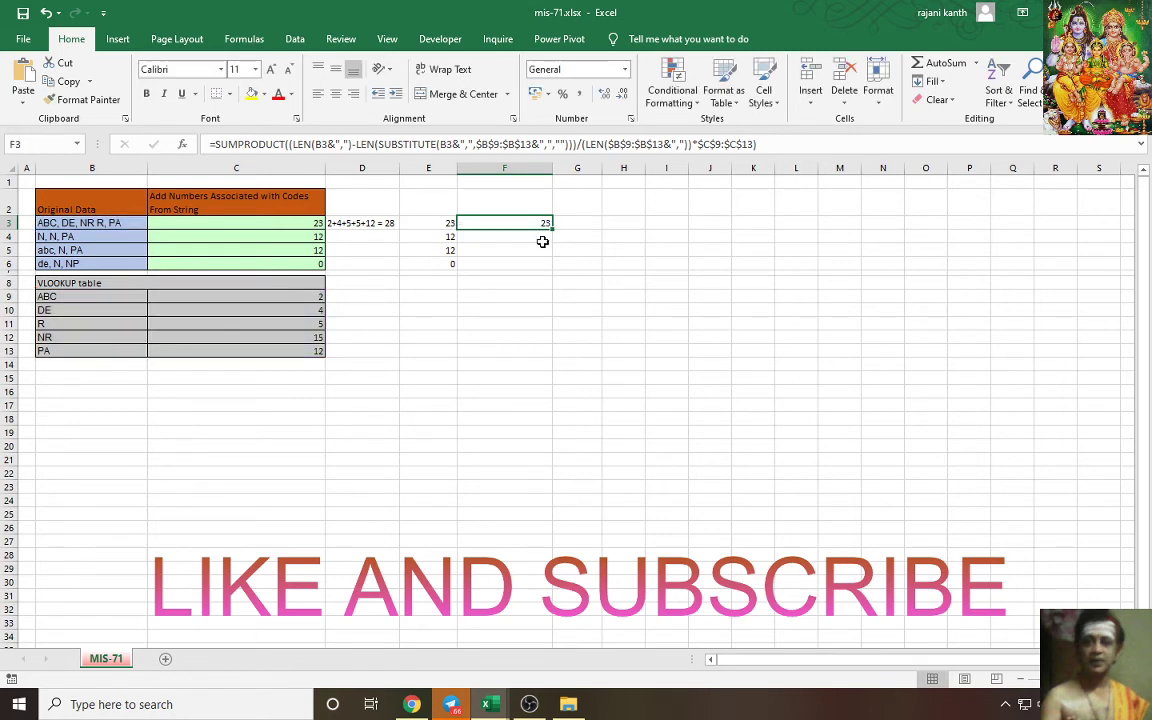
double_click(553, 232)
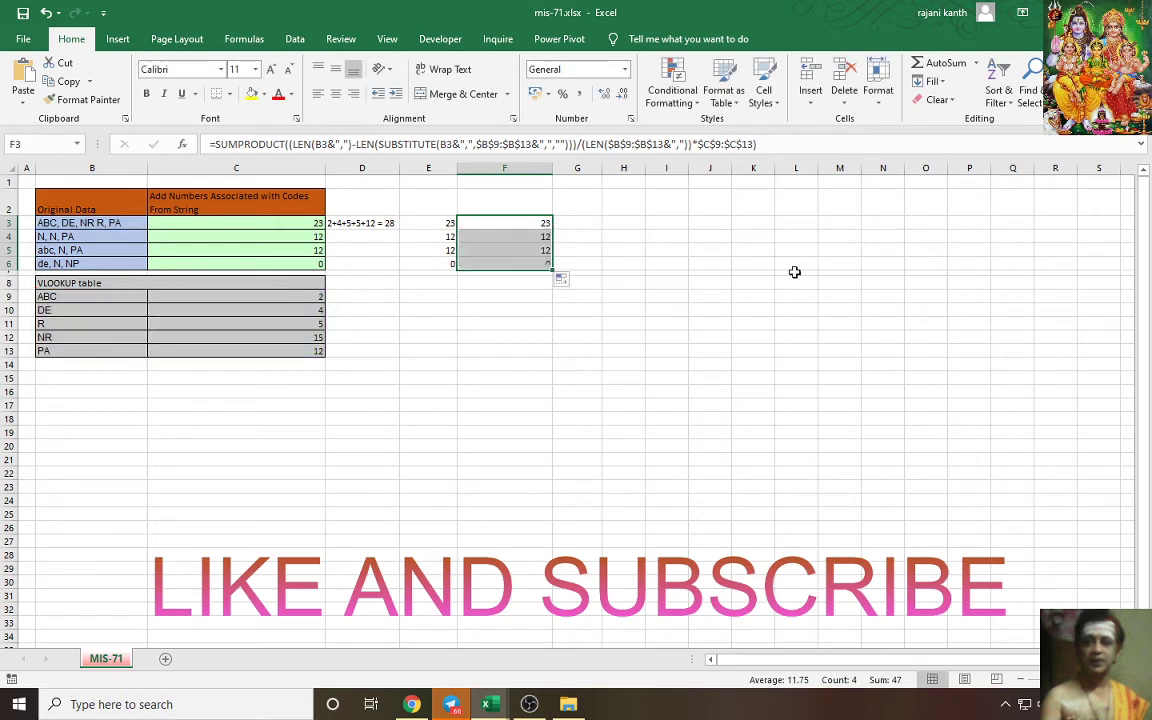
click(623, 391)
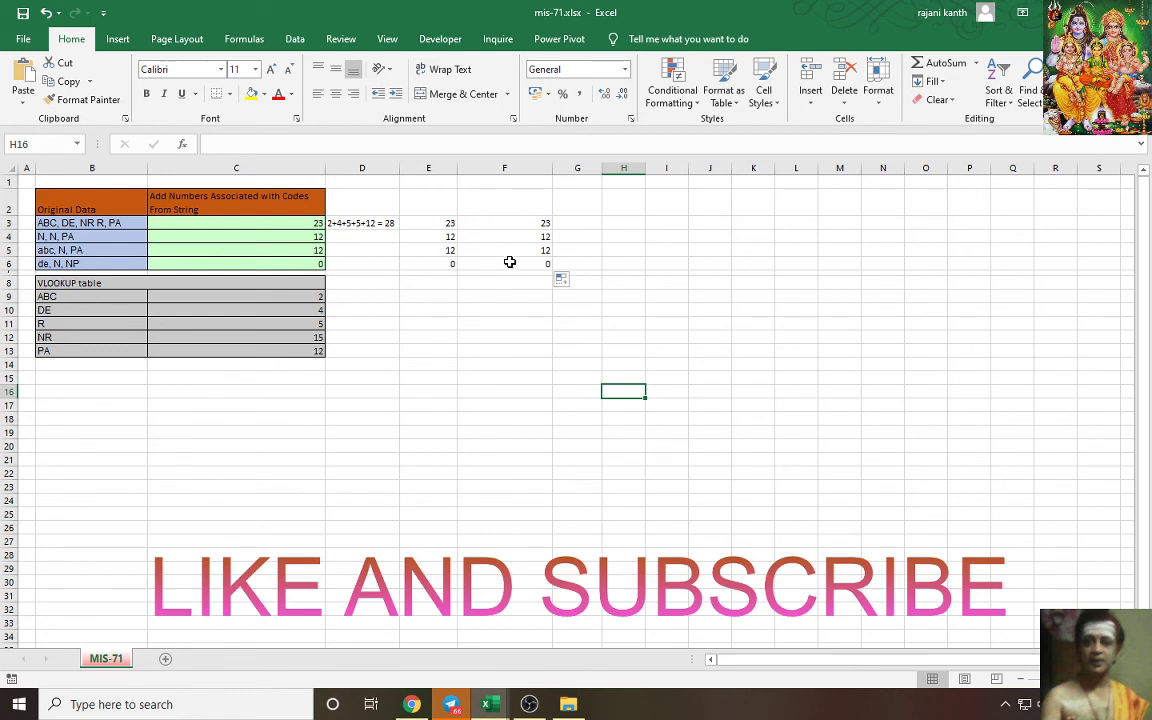
click(88, 263)
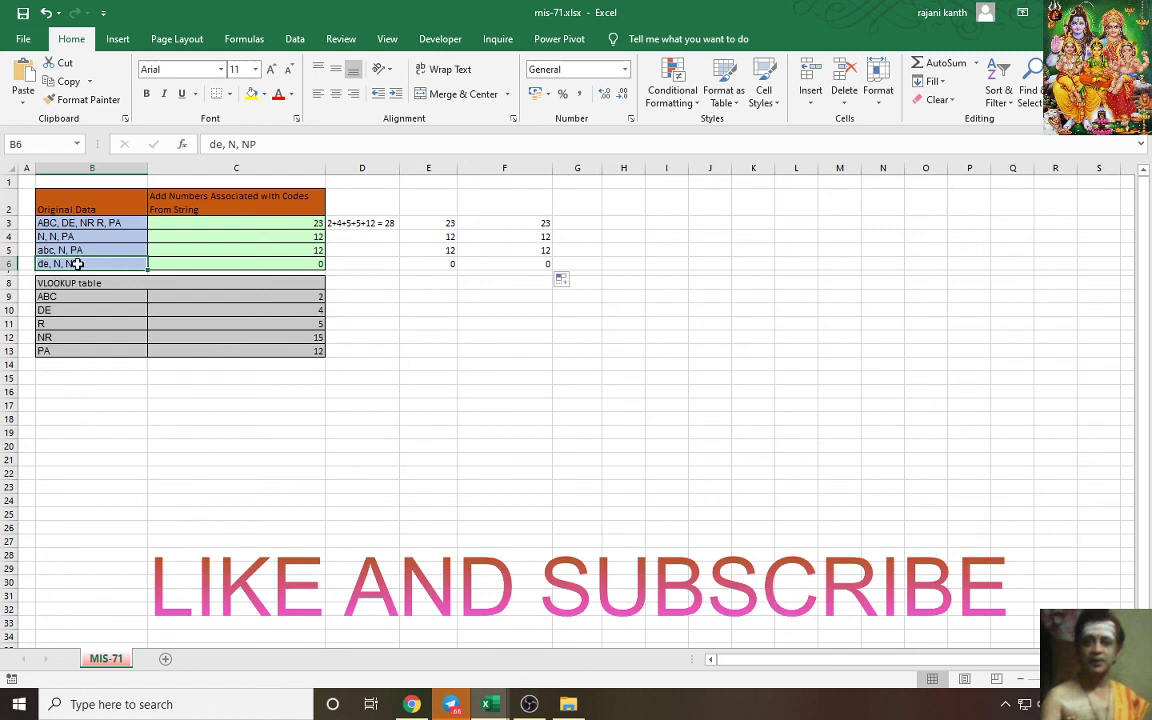
Retype B6 as DE,N,NP.
double_click(60, 263)
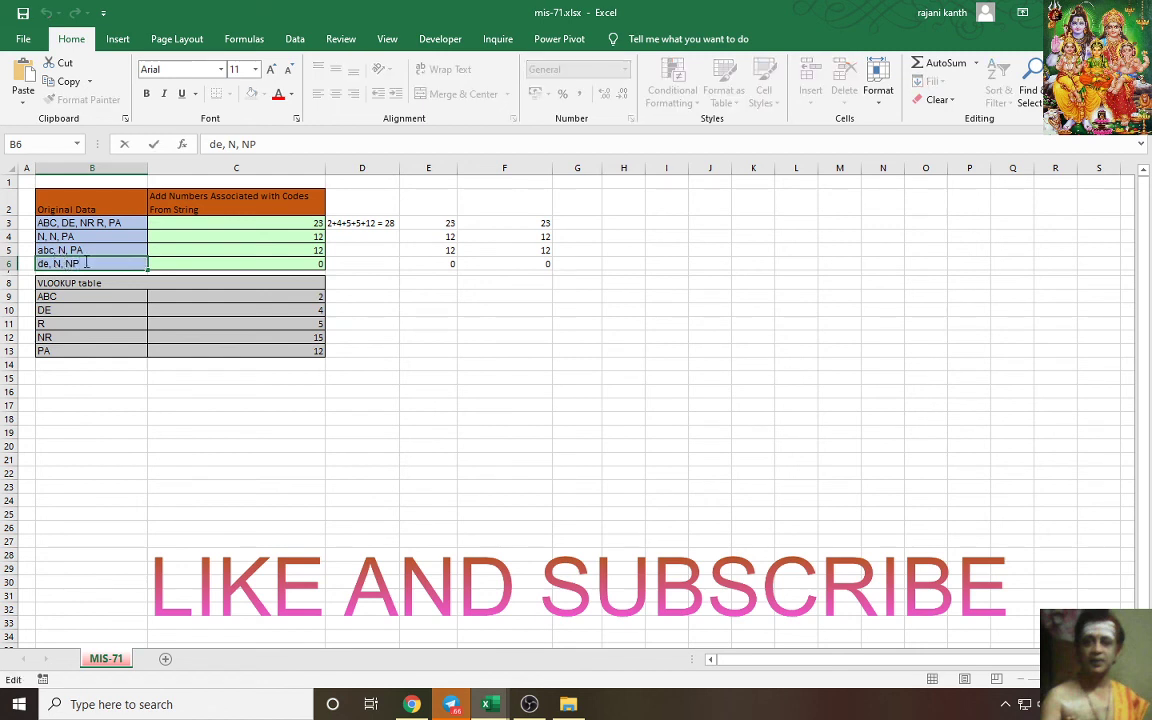
drag(37, 263, 124, 272)
text(de, n)
key(BackSpace)
text(N)
key(BackSpace)
key(BackSpace)
key(BackSpace)
key(BackSpace)
key(BackSpace)
text(DE,)
text(N,)
text(NP)
key(Return)
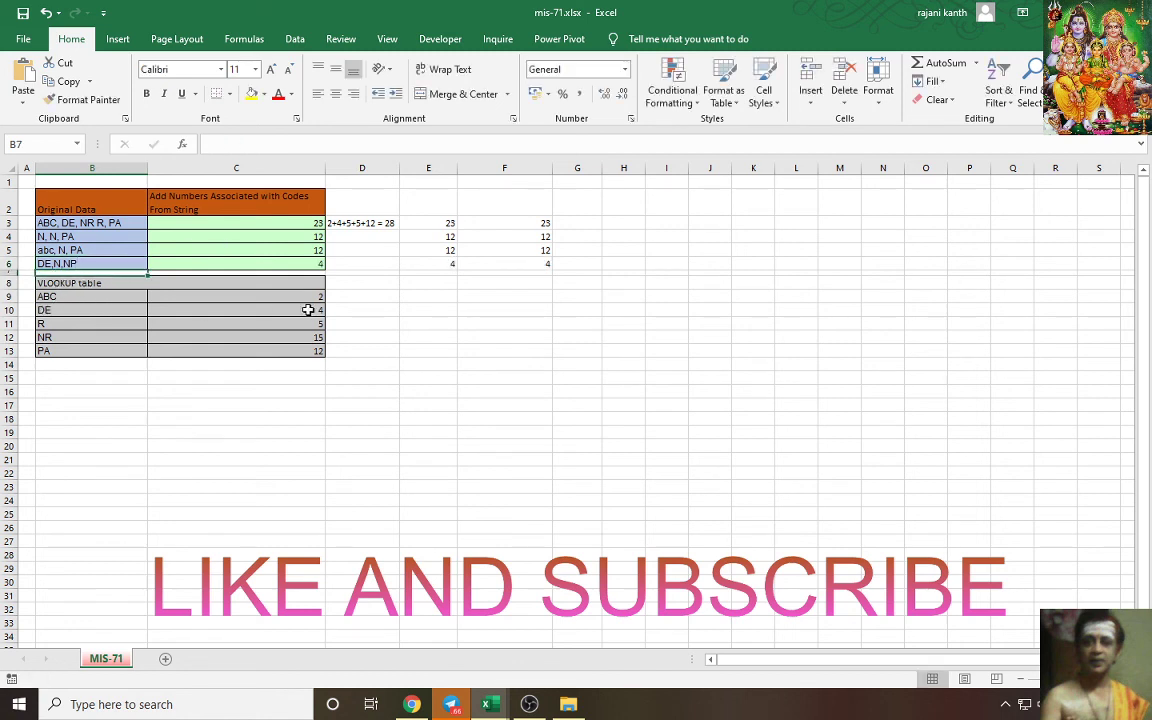
Uppercase B5's abc code so the cell reads ABC, N, PA.
click(38, 250)
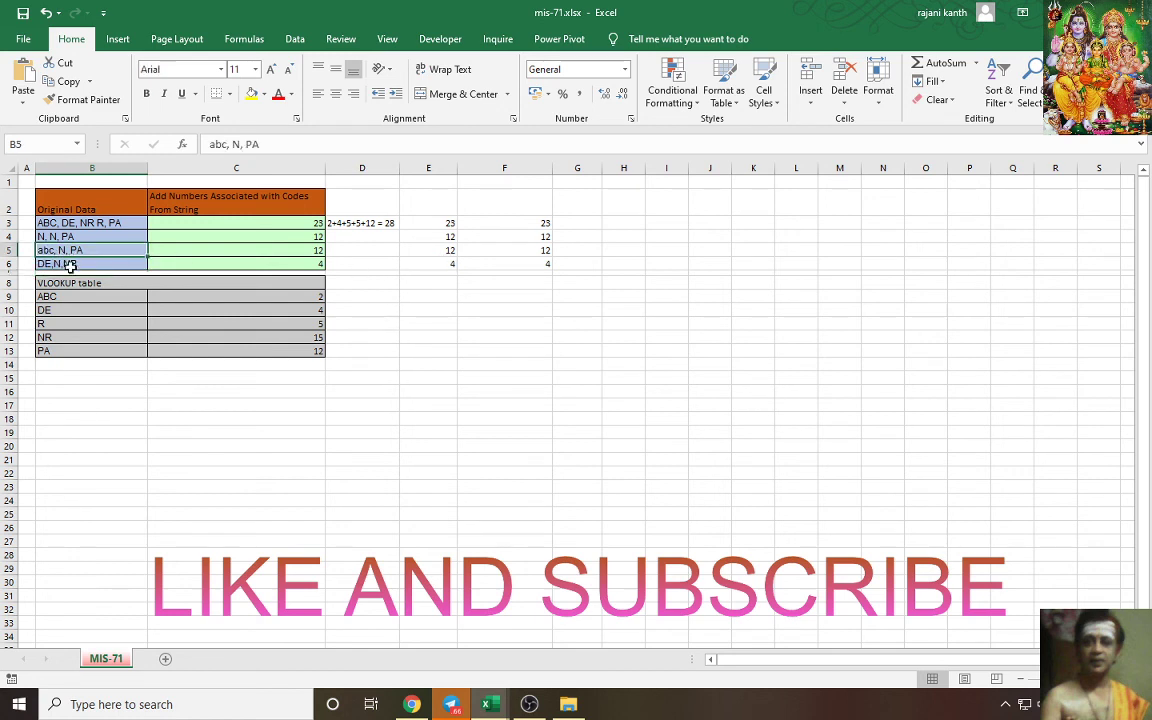
key(F2)
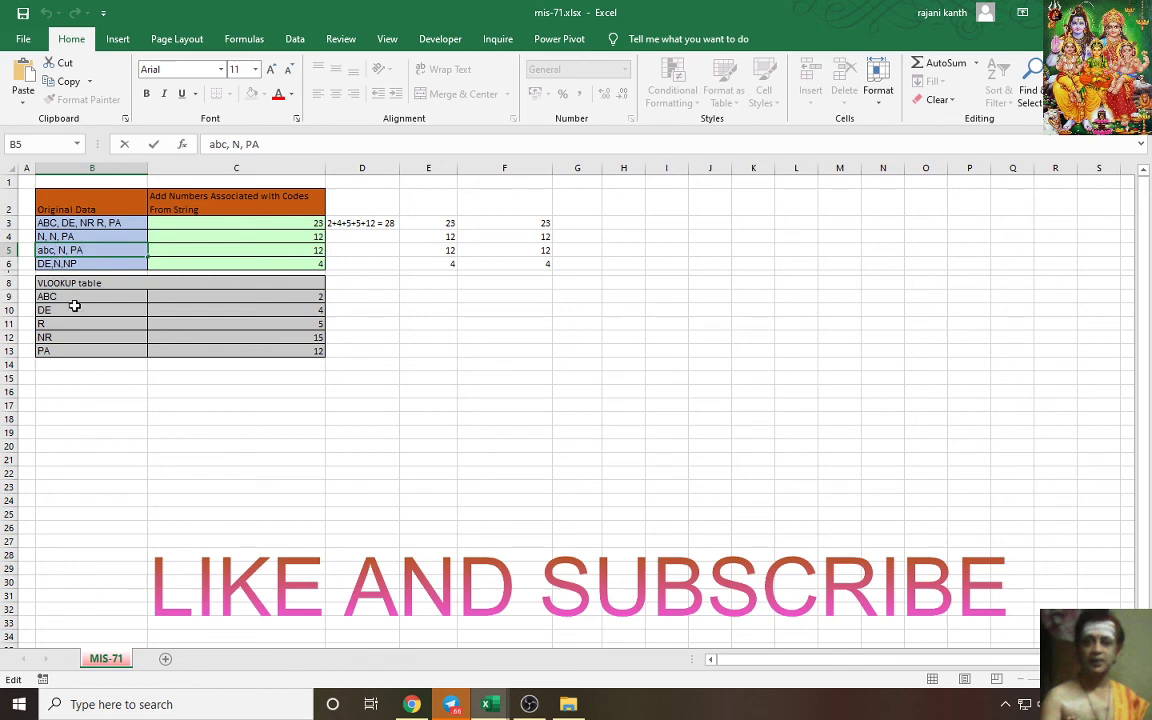
key(BackSpace)
key(BackSpace)
key(BackSpace)
text(ABC)
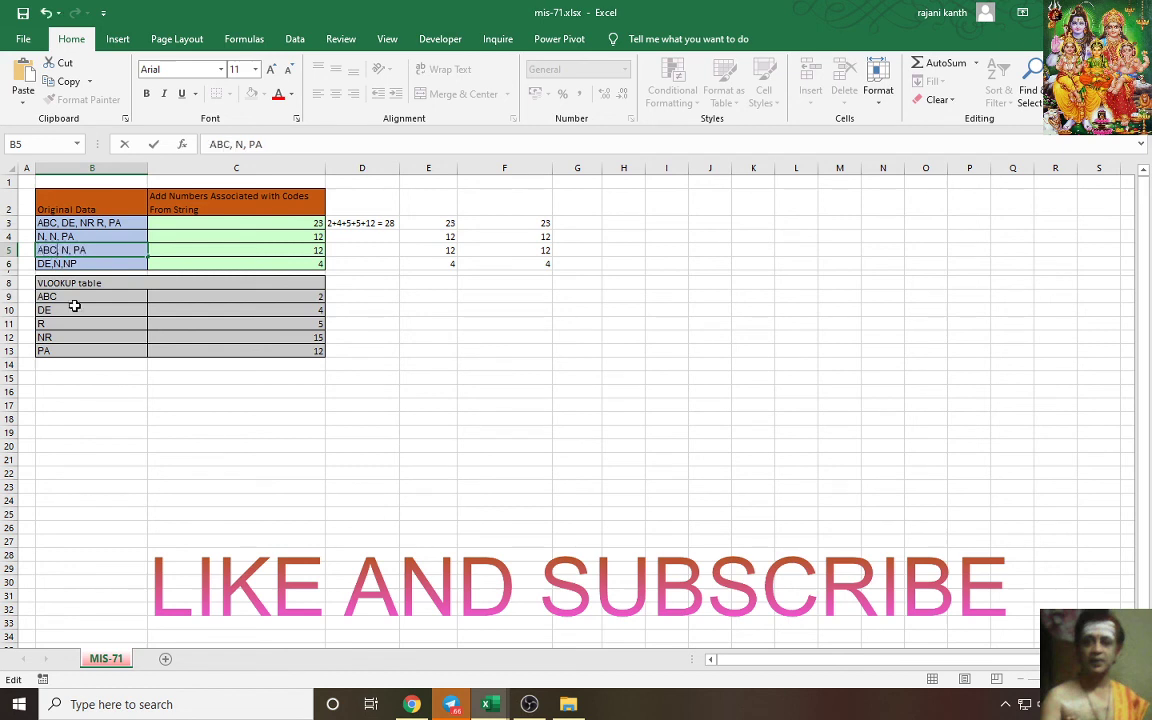
key(Return)
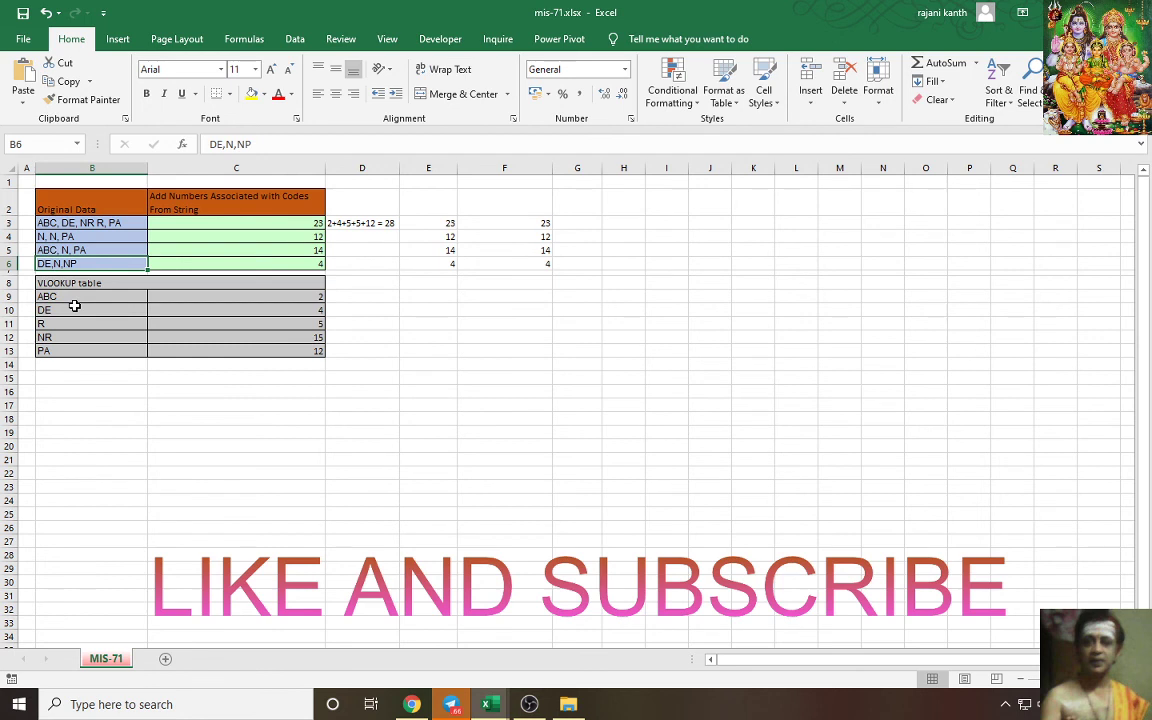